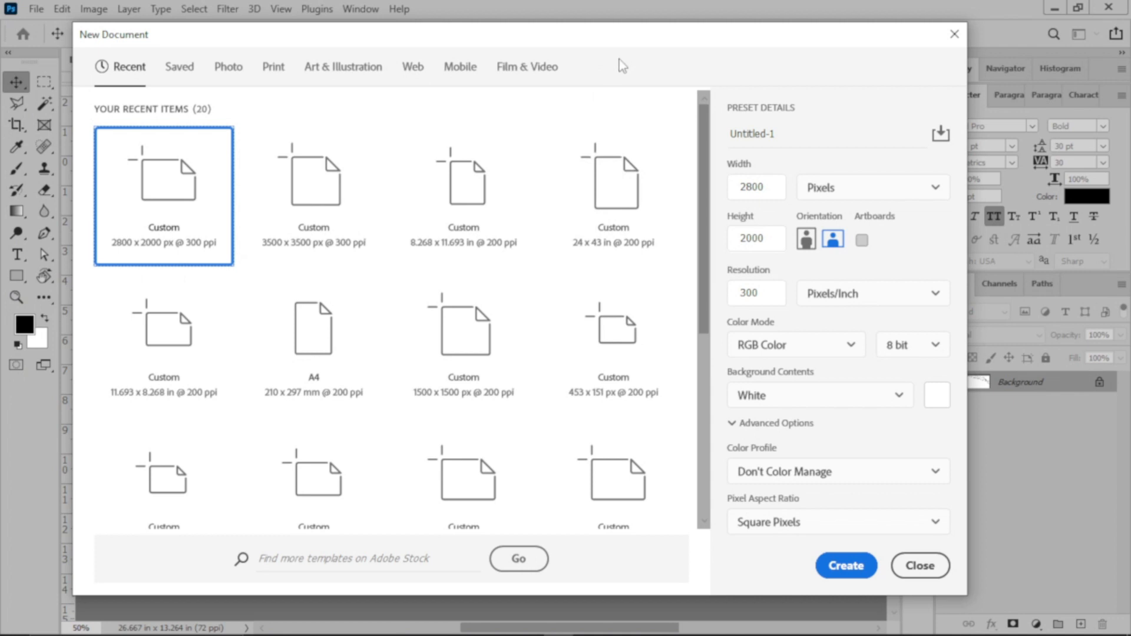
# Step: Create a 2800 x 2000 px, 300 ppi RGB document named LIGHT BACKGROUND with white background contents
pyautogui.click(787, 135)
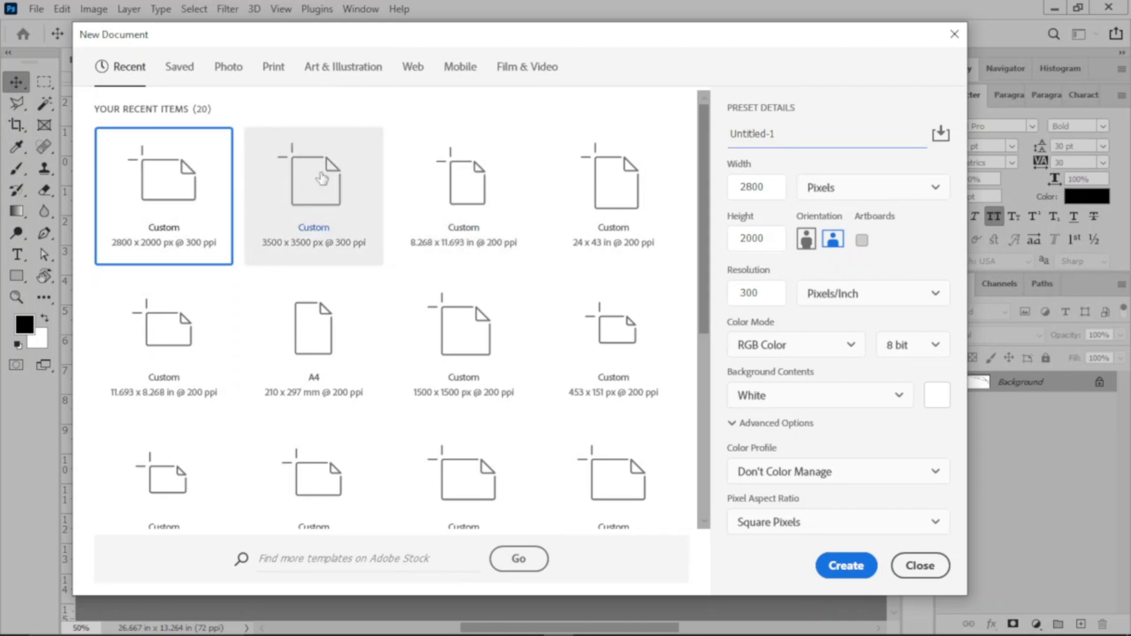
pyautogui.moveTo(784, 136); pyautogui.dragTo(729, 136)
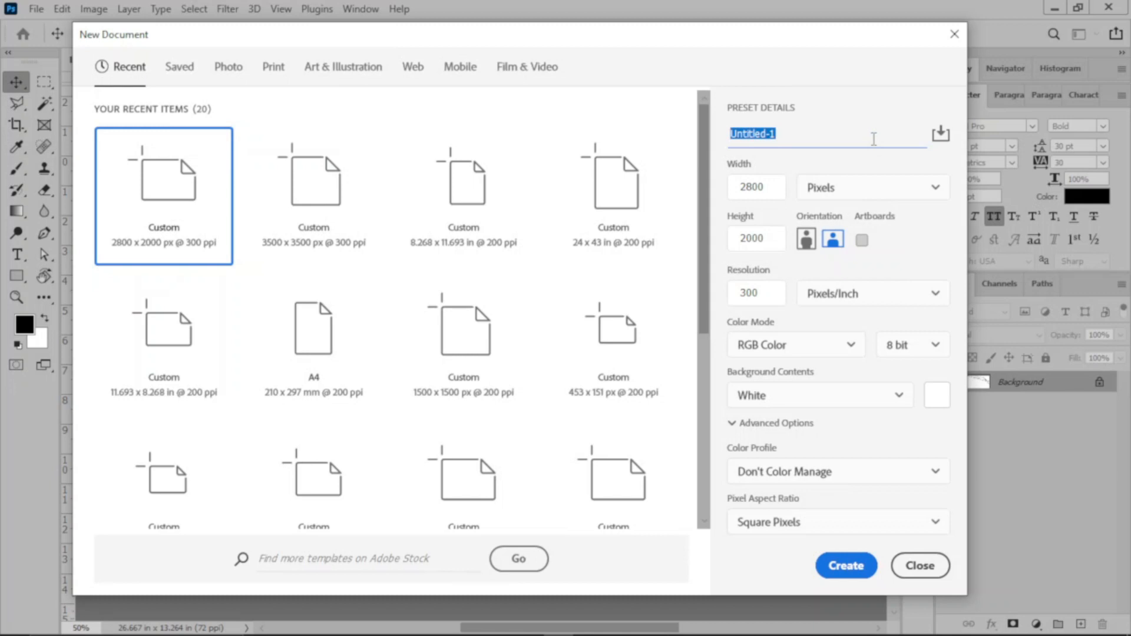
pyautogui.write('LIGHT BACKGROUND')
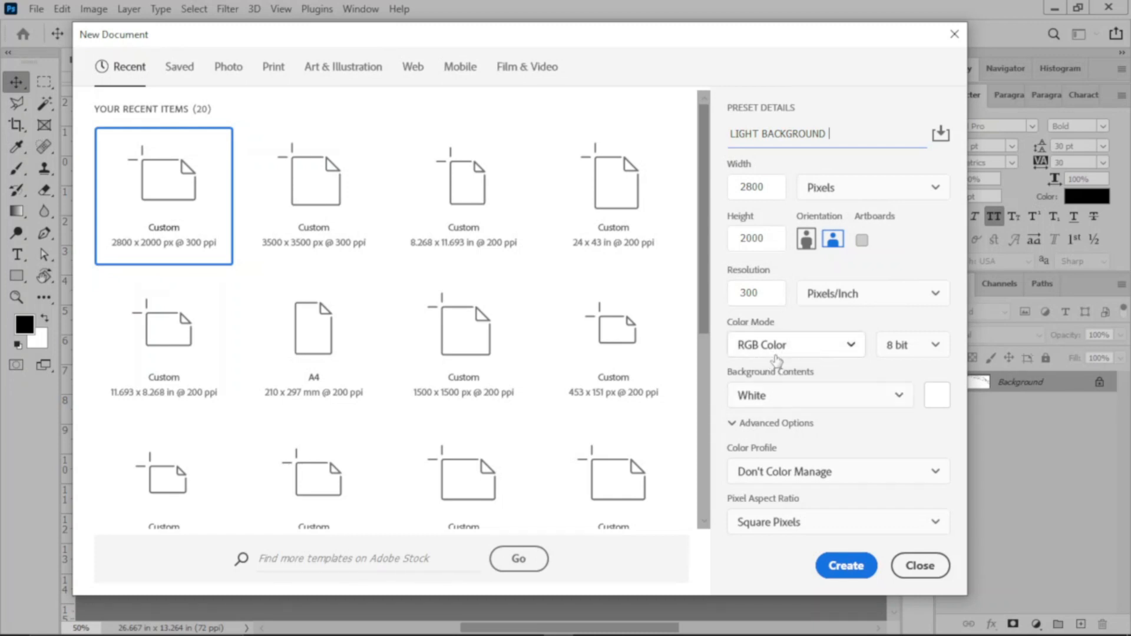
pyautogui.click(845, 565)
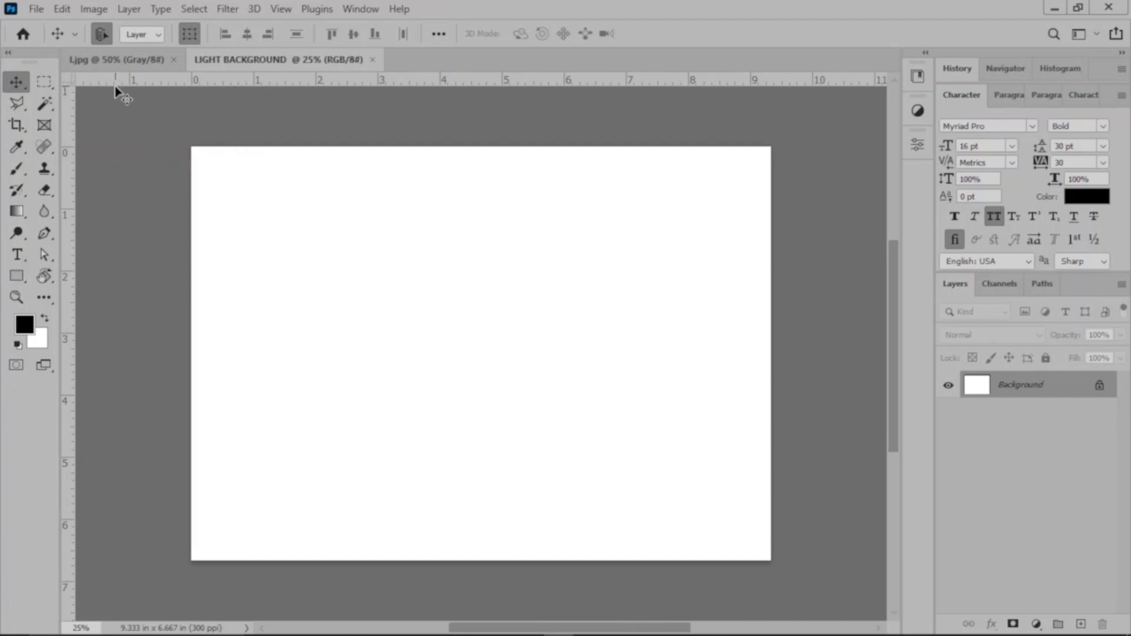
# Step: Draw a white rectangle shape about 2852 x 2040 px over the whole canvas and nudge it slightly left and up
pyautogui.click(19, 275)
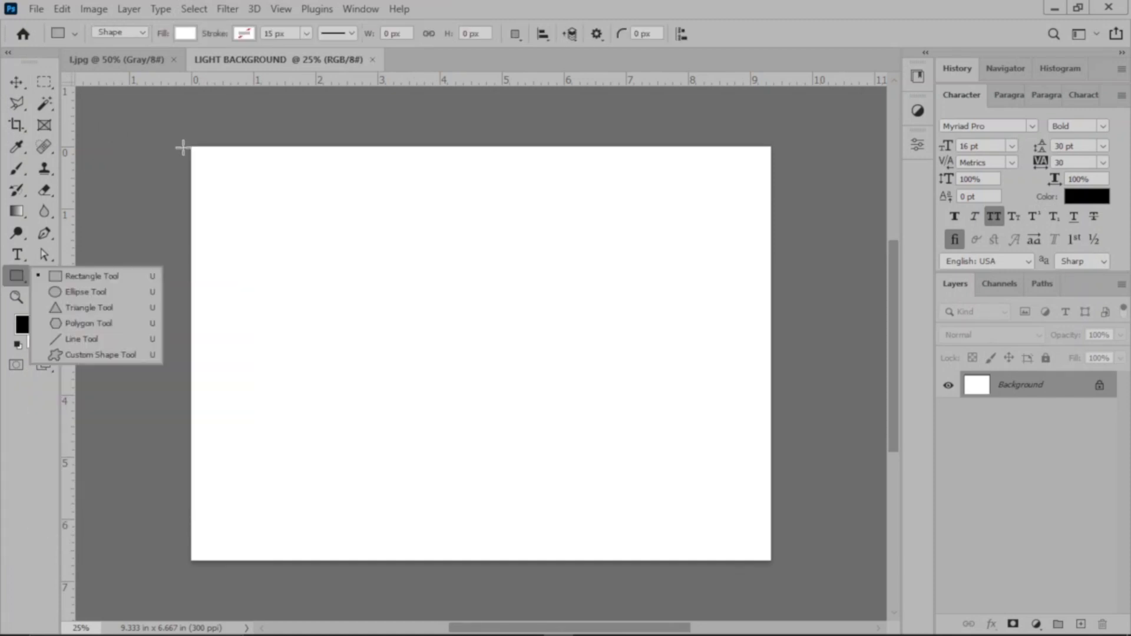
pyautogui.moveTo(188, 145); pyautogui.dragTo(778, 566)
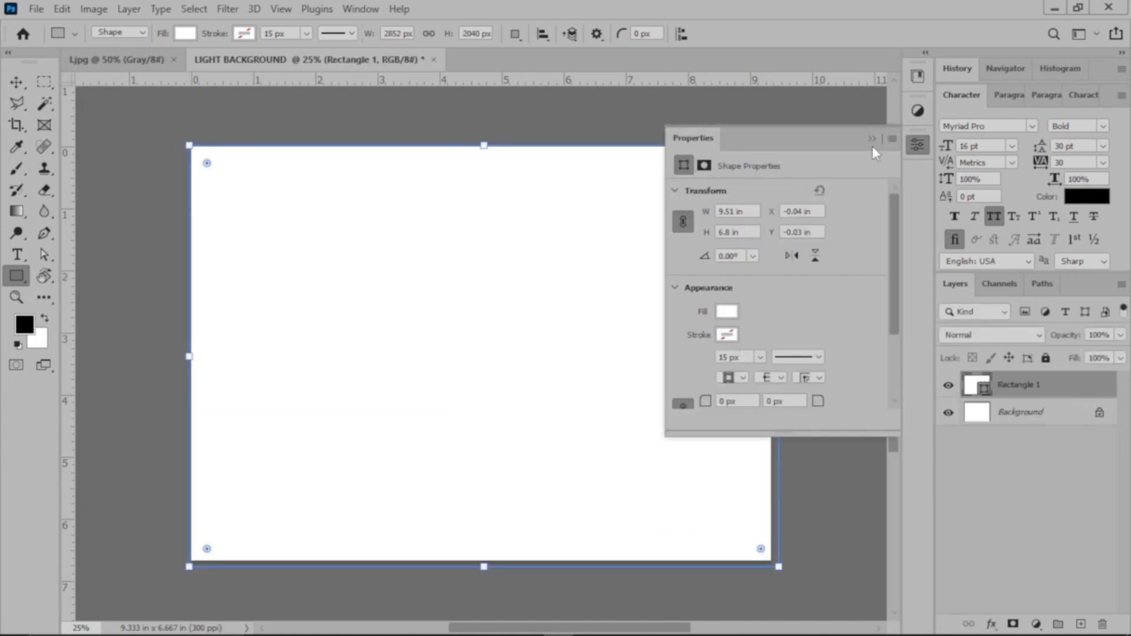
pyautogui.click(872, 140)
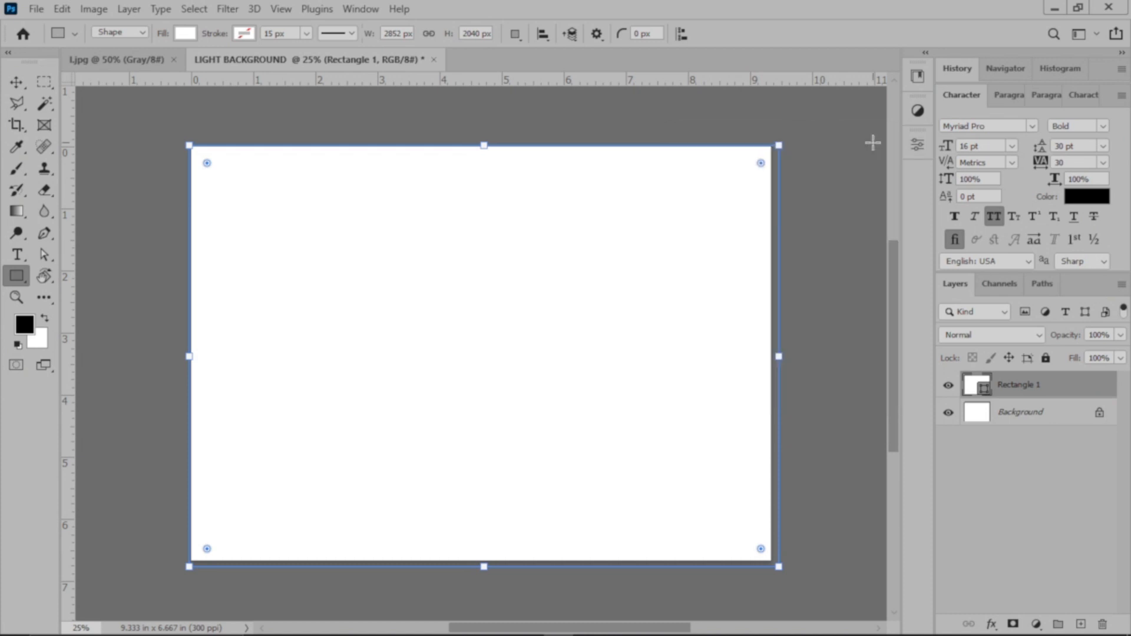
pyautogui.click(16, 82)
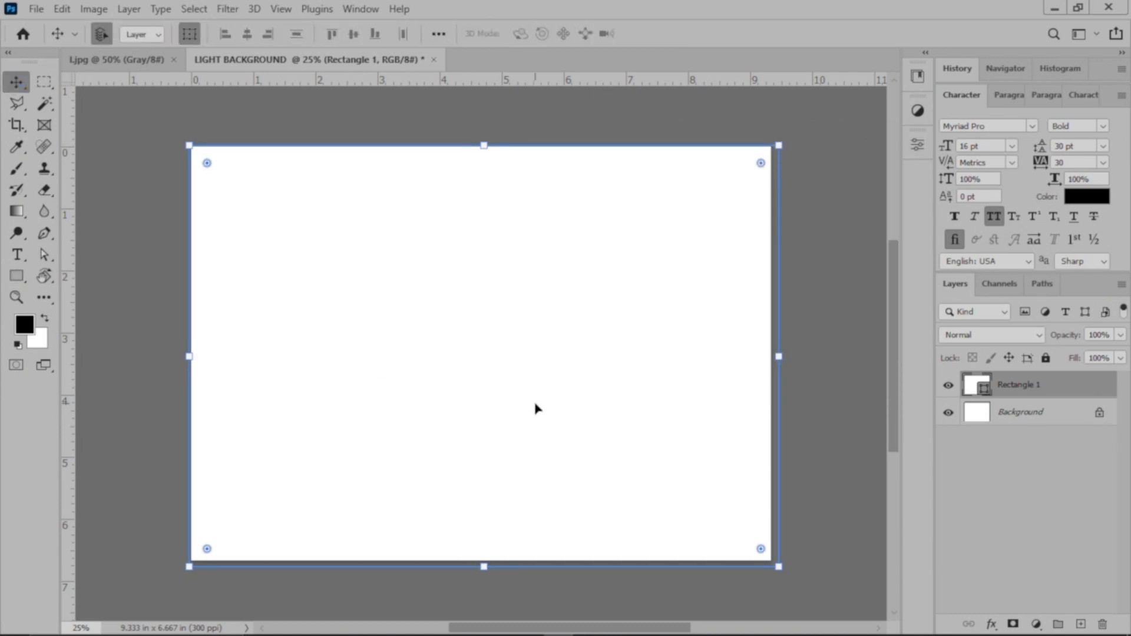
pyautogui.press('Left')
pyautogui.press('Up')
pyautogui.press('Left')
pyautogui.press('Left')
pyautogui.press('Left')
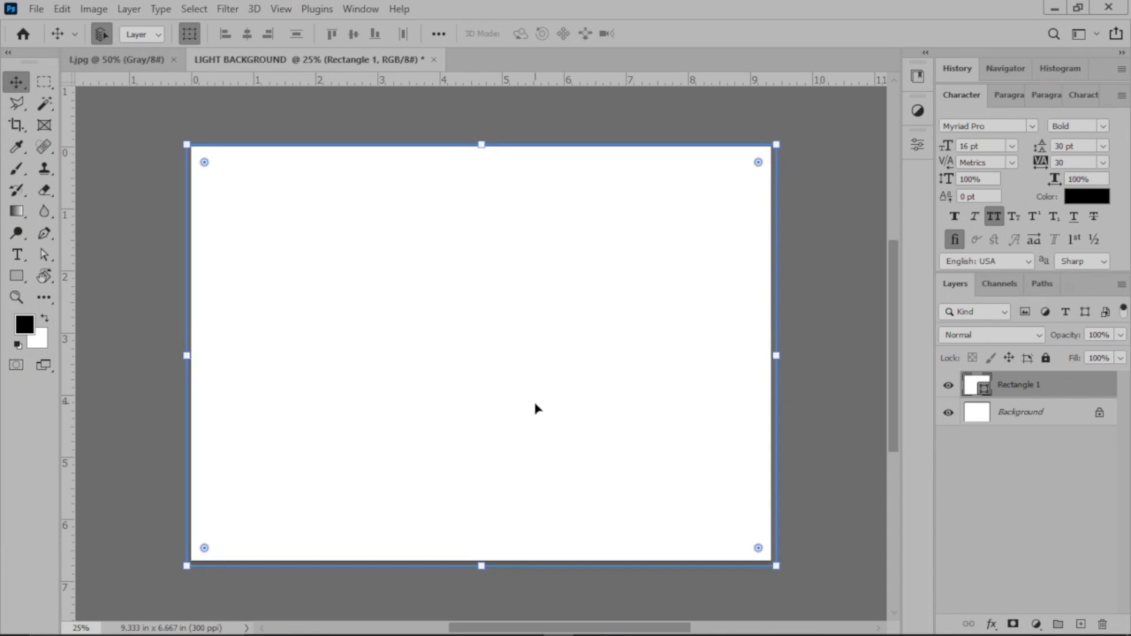
# Step: Fill the rectangle with red ae2828 and toggle its visibility to check its coverage of the canvas
pyautogui.click(947, 386)
pyautogui.click(948, 389)
pyautogui.doubleClick(969, 392)
pyautogui.click(854, 404)
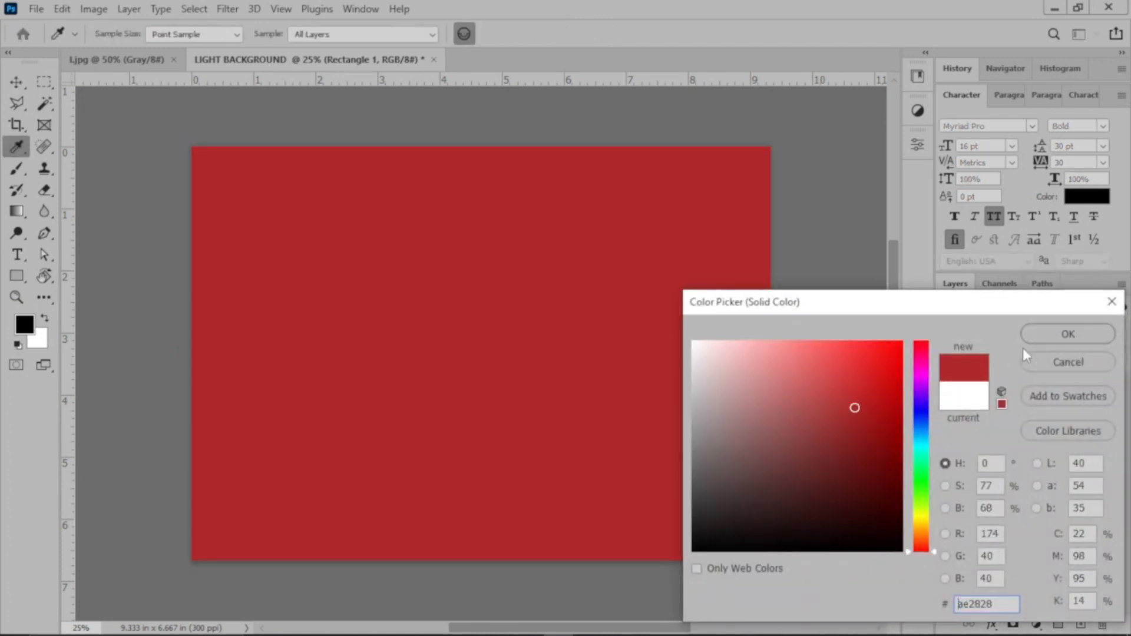
pyautogui.click(1066, 334)
pyautogui.click(948, 386)
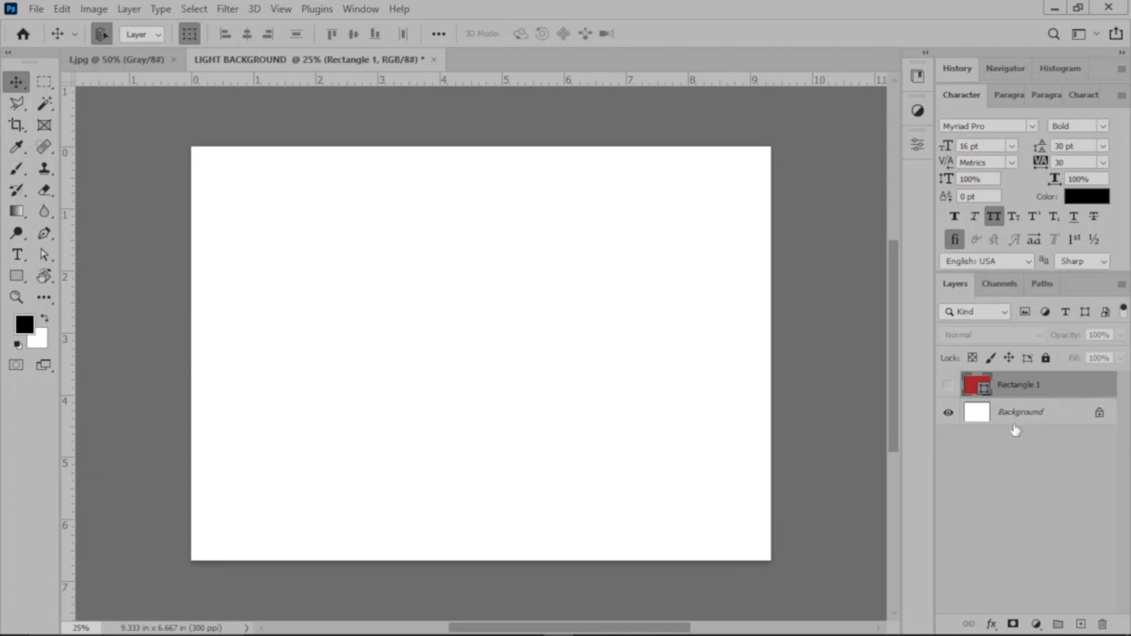
pyautogui.click(948, 385)
# Step: Set the rectangle's fill color to white (ffffff) and deselect the shape
pyautogui.doubleClick(975, 385)
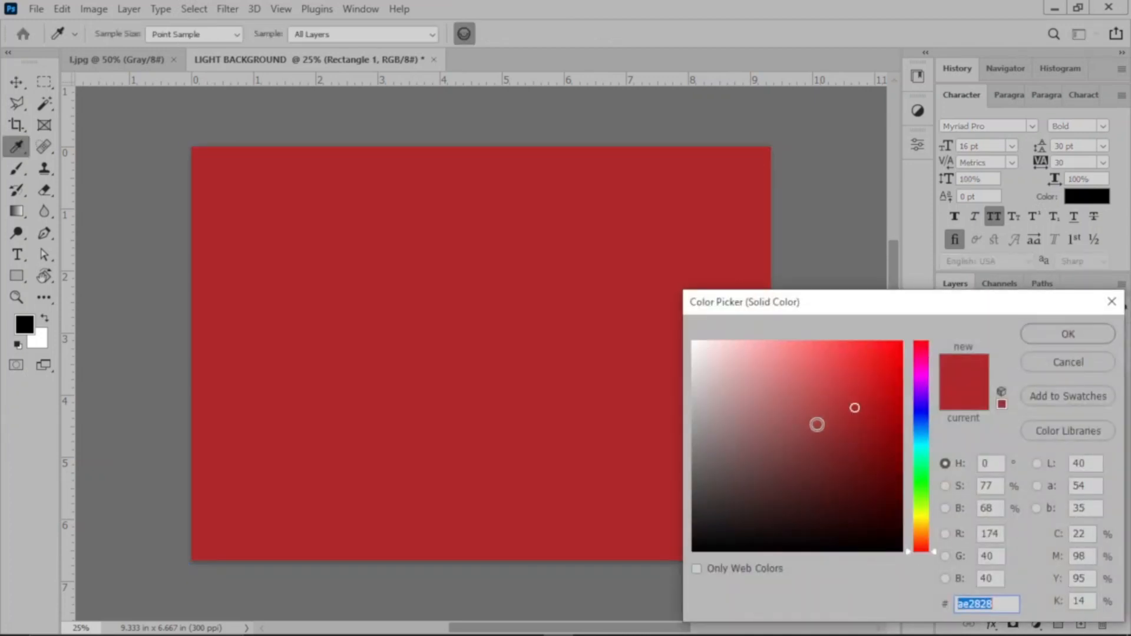
pyautogui.write('ffffff')
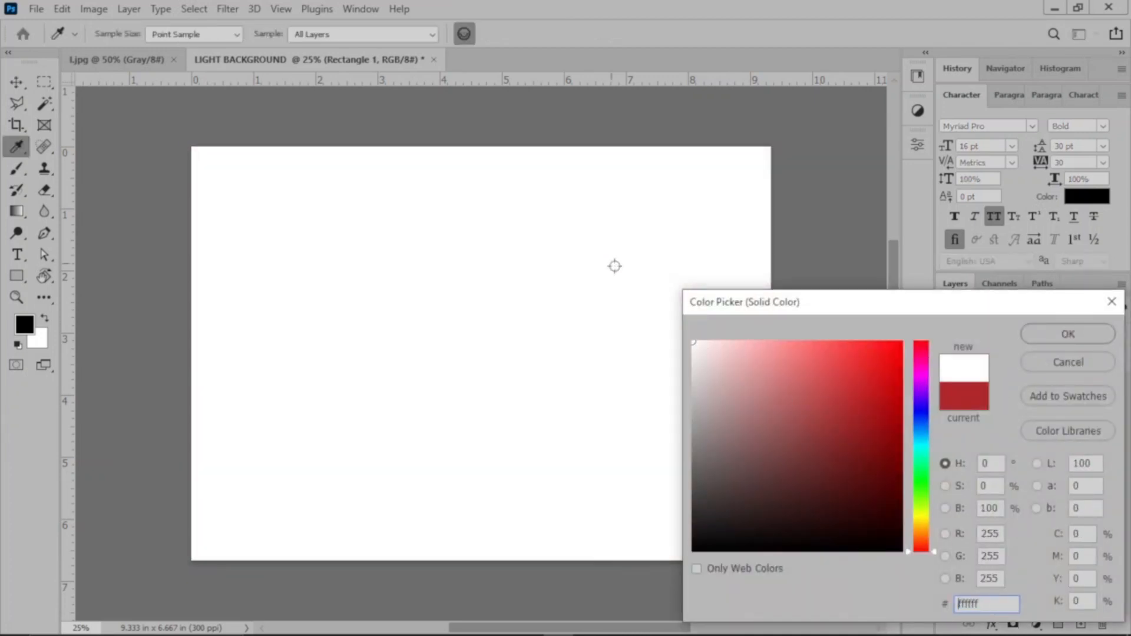
pyautogui.click(1055, 330)
pyautogui.click(811, 150)
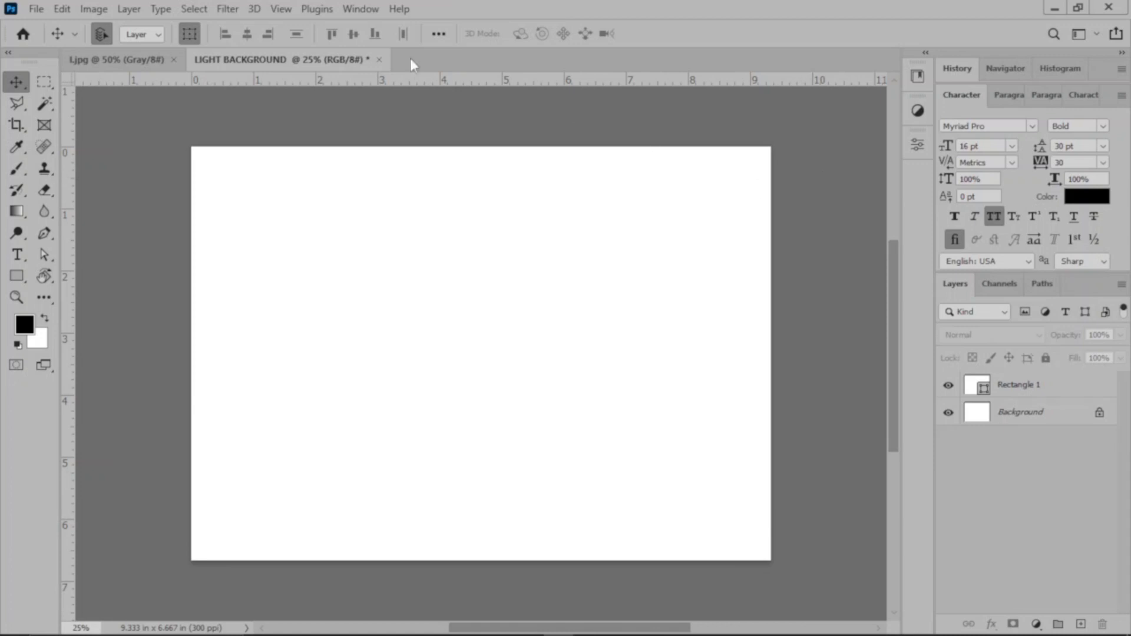
# Step: Resample the wavy line artwork document to a resolution of 96 pixels/inch
pyautogui.click(124, 59)
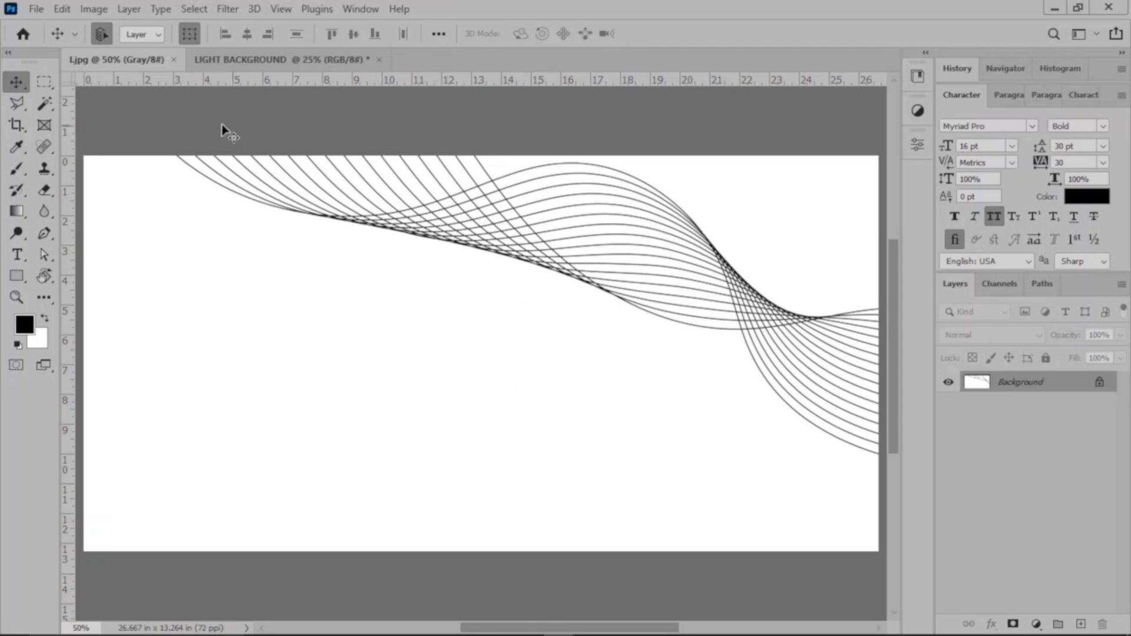
pyautogui.click(92, 8)
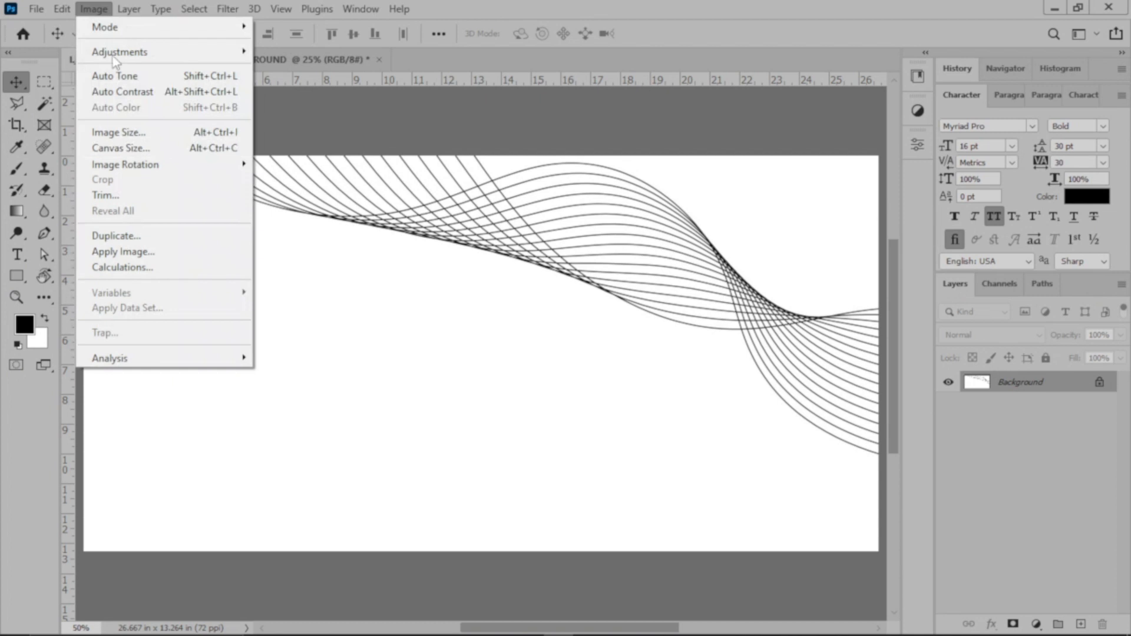
pyautogui.click(169, 131)
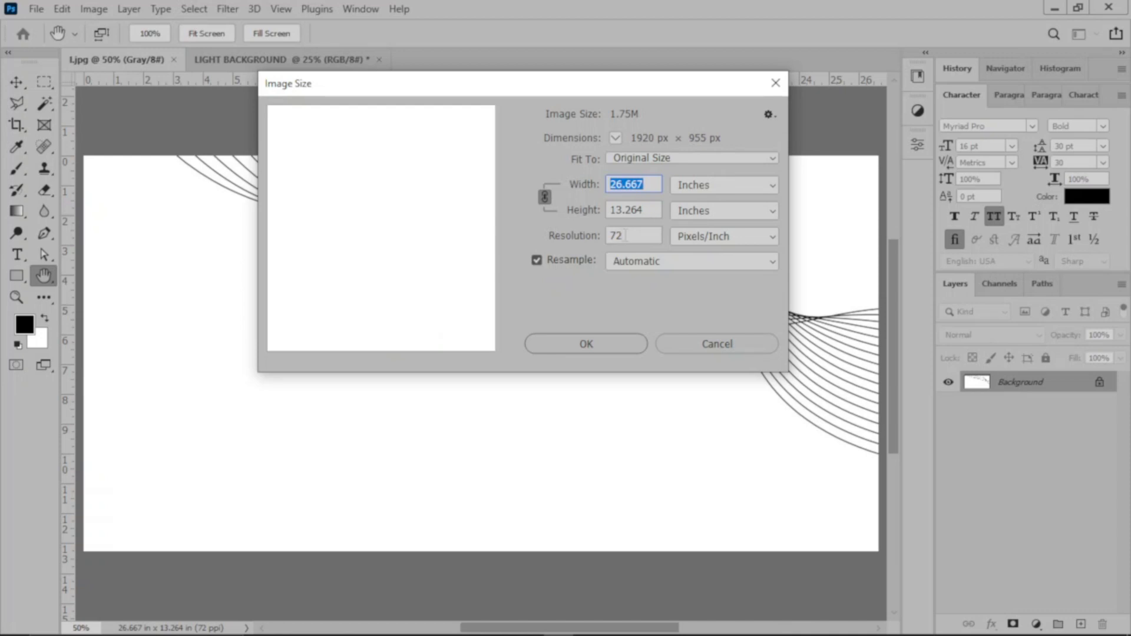
pyautogui.doubleClick(613, 235)
pyautogui.write('96')
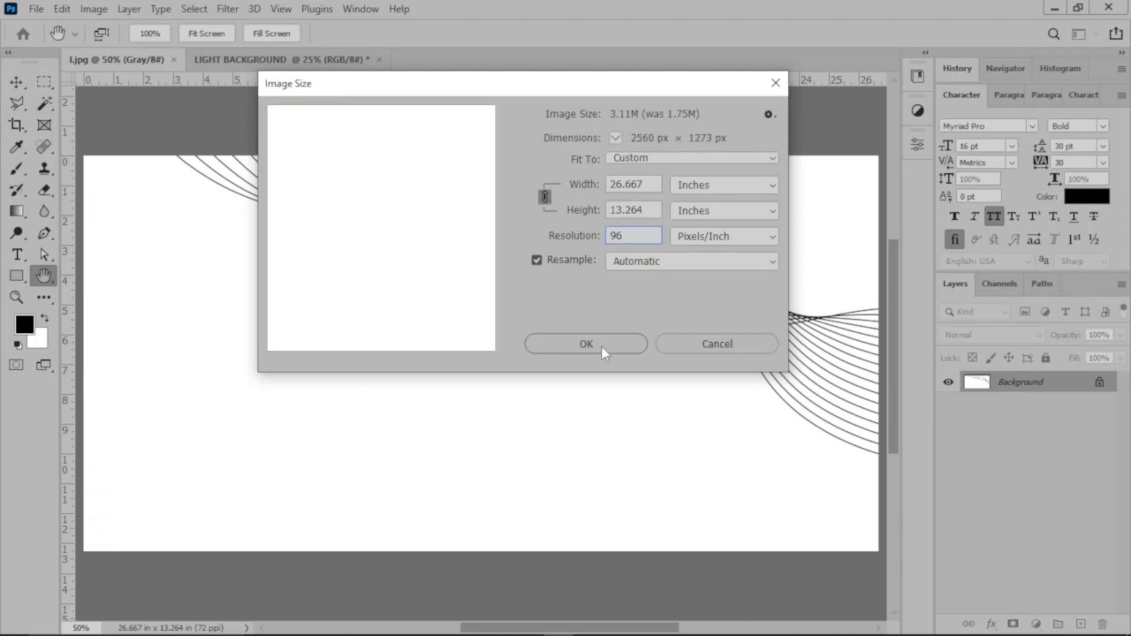
pyautogui.click(602, 347)
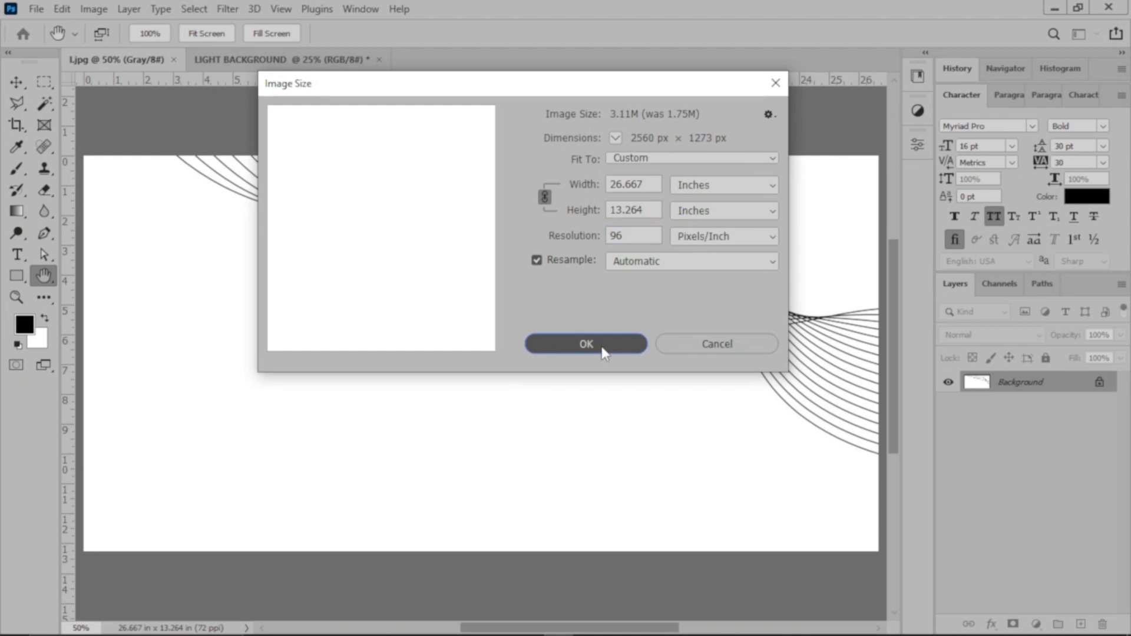
pyautogui.press('v')
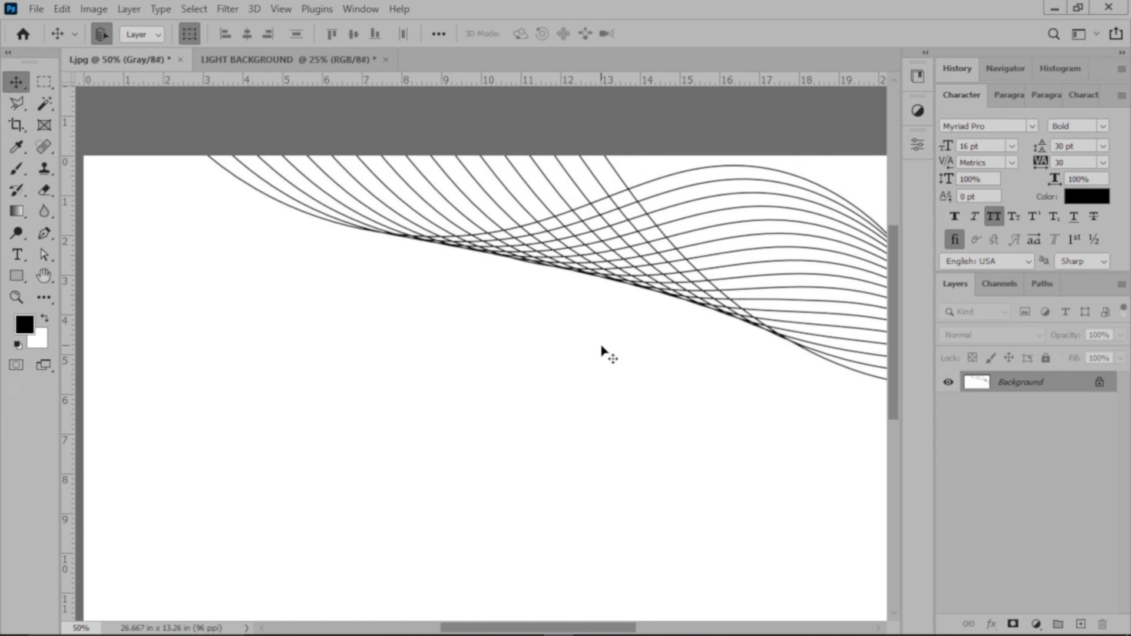
pyautogui.hotkey('ctrl', '0')
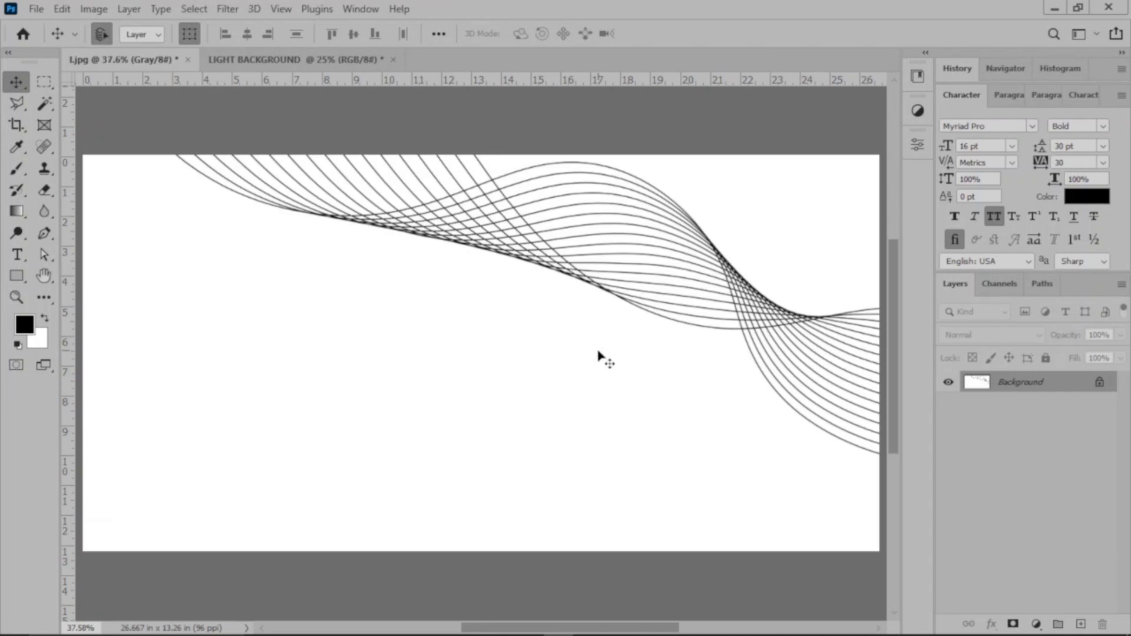
# Step: Bring the wavy line artwork into the LIGHT BACKGROUND document as a new layer
pyautogui.moveTo(624, 366); pyautogui.dragTo(553, 311)
pyautogui.click(591, 289)
pyautogui.moveTo(611, 351); pyautogui.dragTo(474, 355)
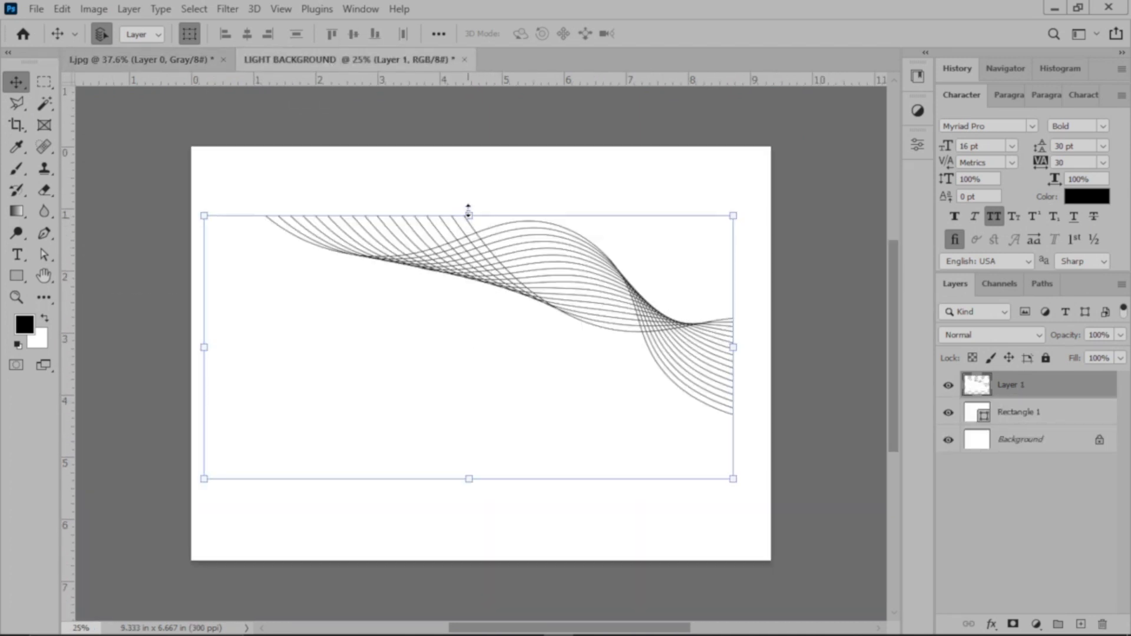
# Step: Scale the wavy line layer down proportionally and fit it into the canvas's upper-right corner
pyautogui.moveTo(465, 199); pyautogui.dragTo(467, 188)
pyautogui.moveTo(533, 277); pyautogui.dragTo(537, 233)
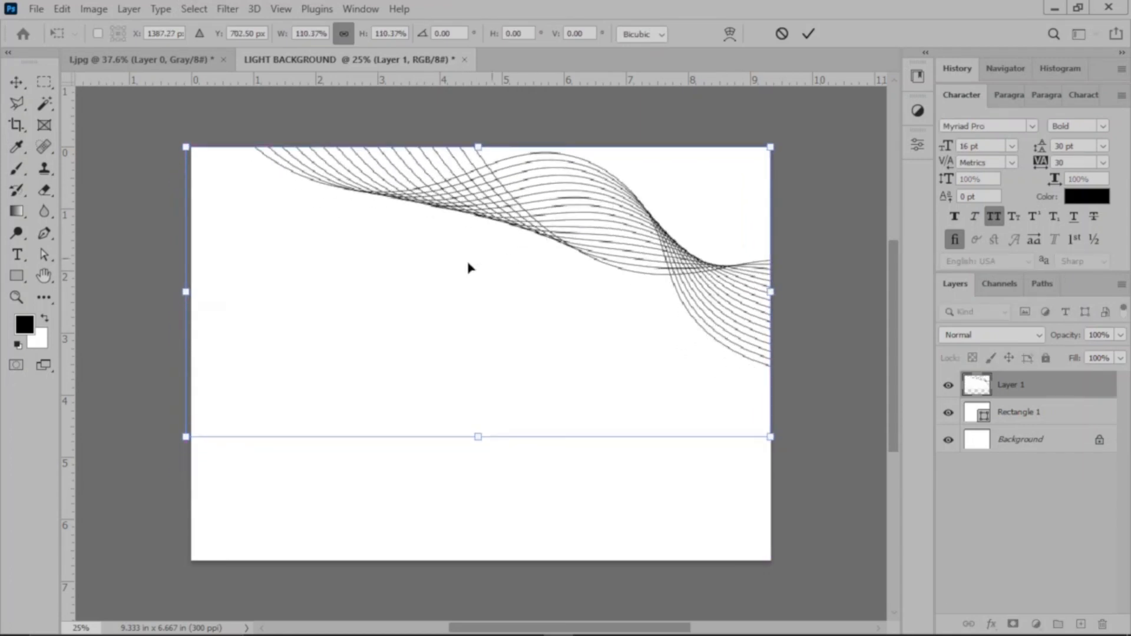
pyautogui.moveTo(179, 299); pyautogui.dragTo(191, 299)
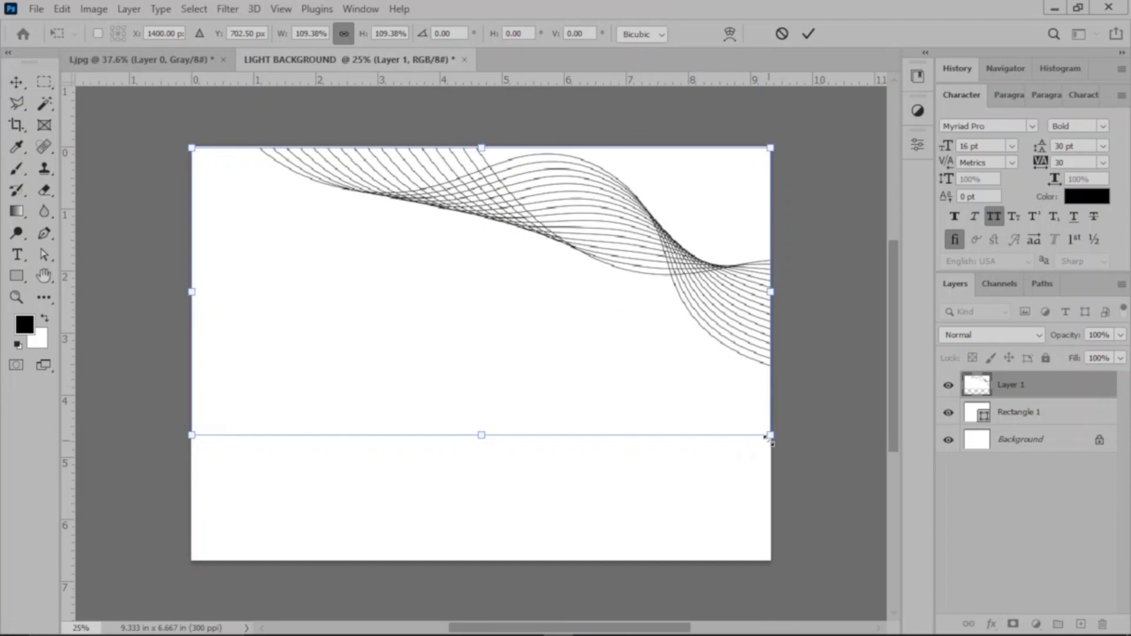
pyautogui.moveTo(773, 438); pyautogui.dragTo(574, 336)
pyautogui.moveTo(457, 282); pyautogui.dragTo(651, 286)
pyautogui.moveTo(578, 333); pyautogui.dragTo(616, 284)
pyautogui.click(808, 31)
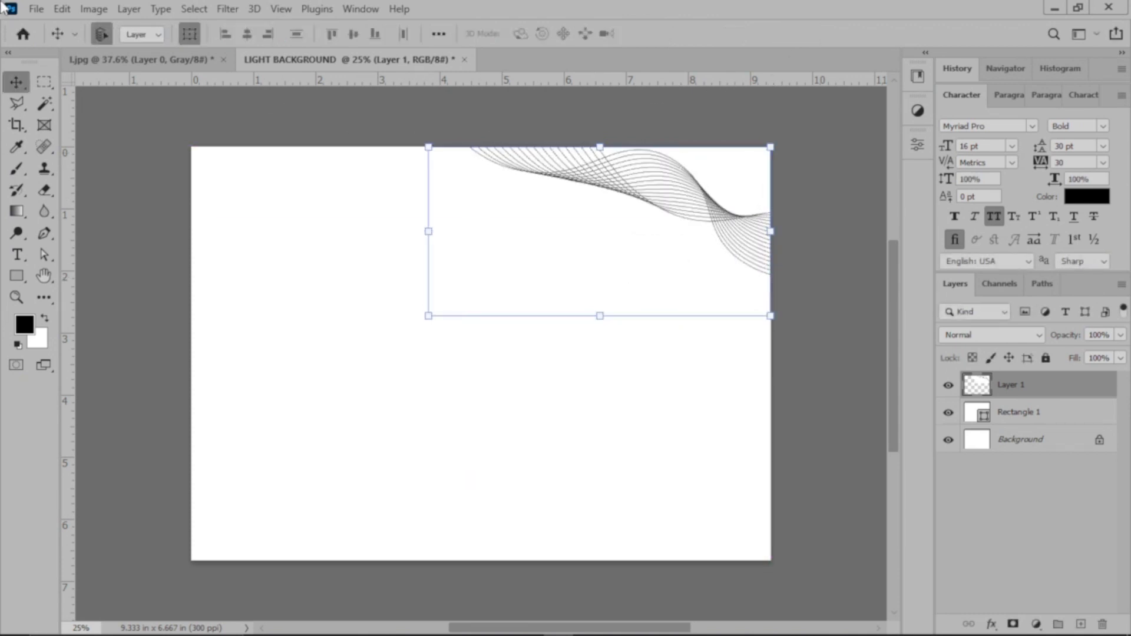
# Step: Flip the wavy line layer horizontally and align it with the canvas's upper-left corner
pyautogui.click(62, 9)
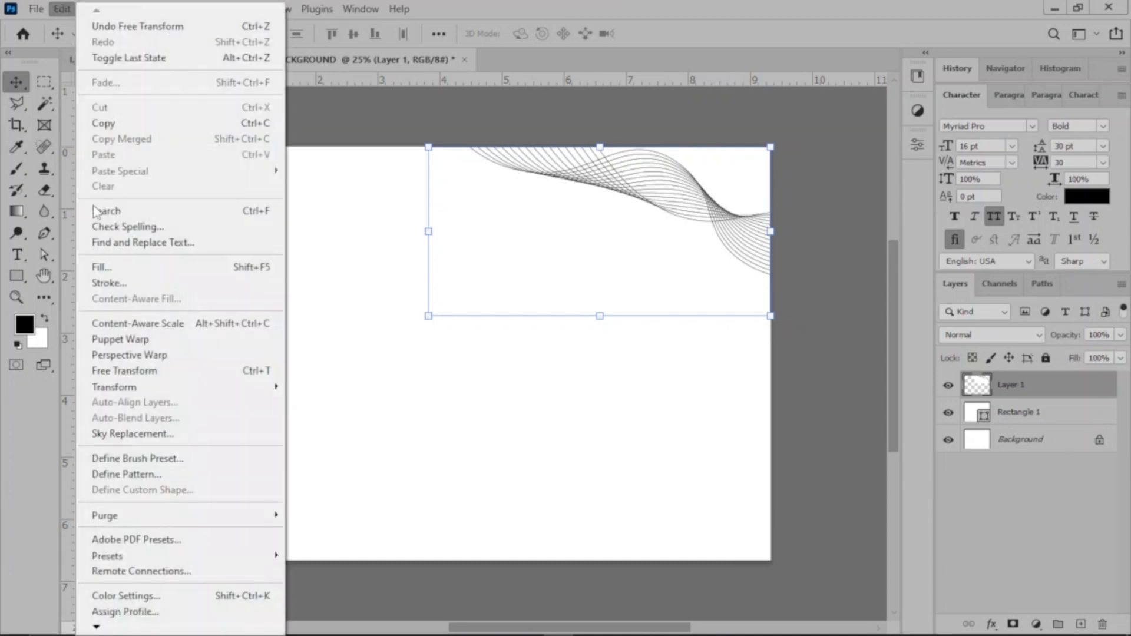
pyautogui.moveTo(268, 389)
pyautogui.click(348, 372)
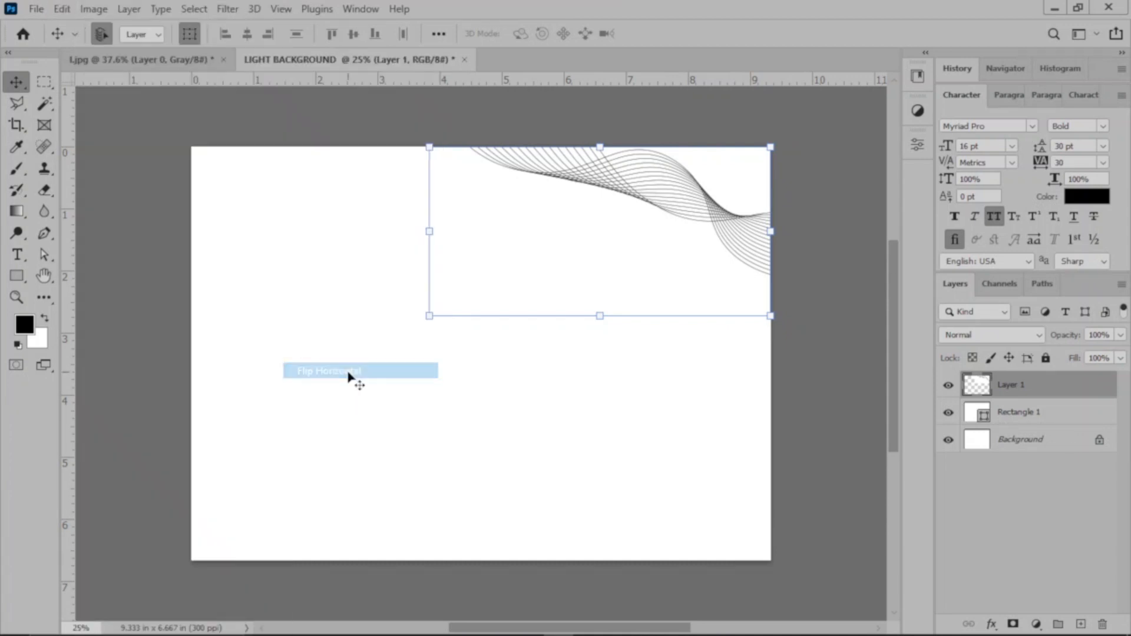
pyautogui.moveTo(632, 262); pyautogui.dragTo(396, 240)
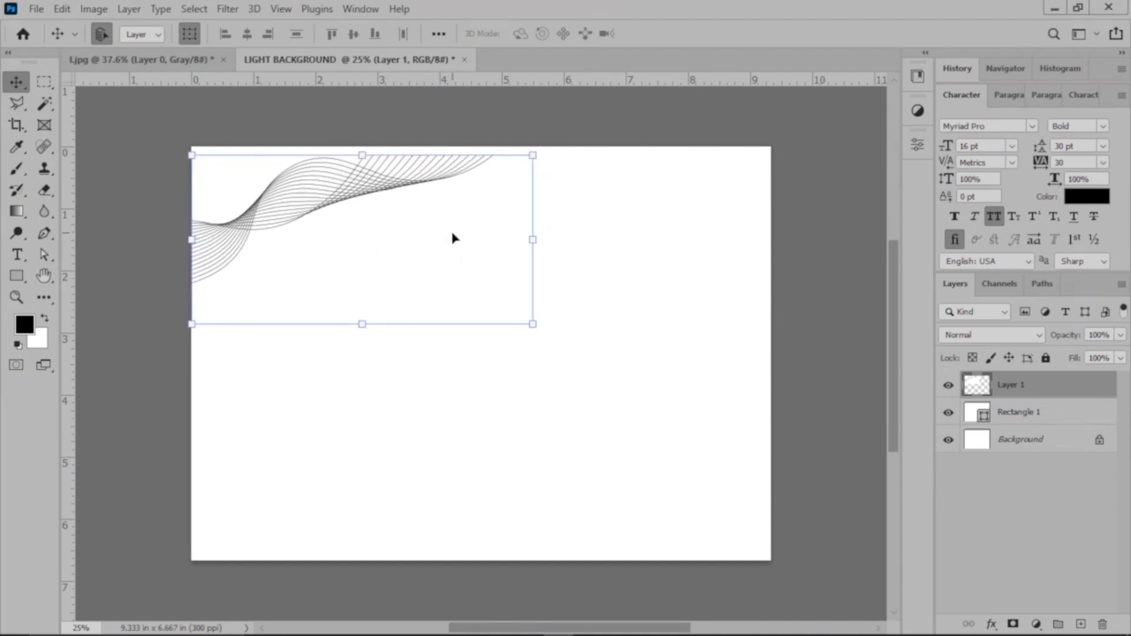
pyautogui.hotkey('shift', 'Up')
pyautogui.hotkey('shift', 'Up')
pyautogui.hotkey('shift', 'Up')
pyautogui.hotkey('shift', 'Up')
pyautogui.hotkey('shift', 'Up')
pyautogui.hotkey('shift', 'Up')
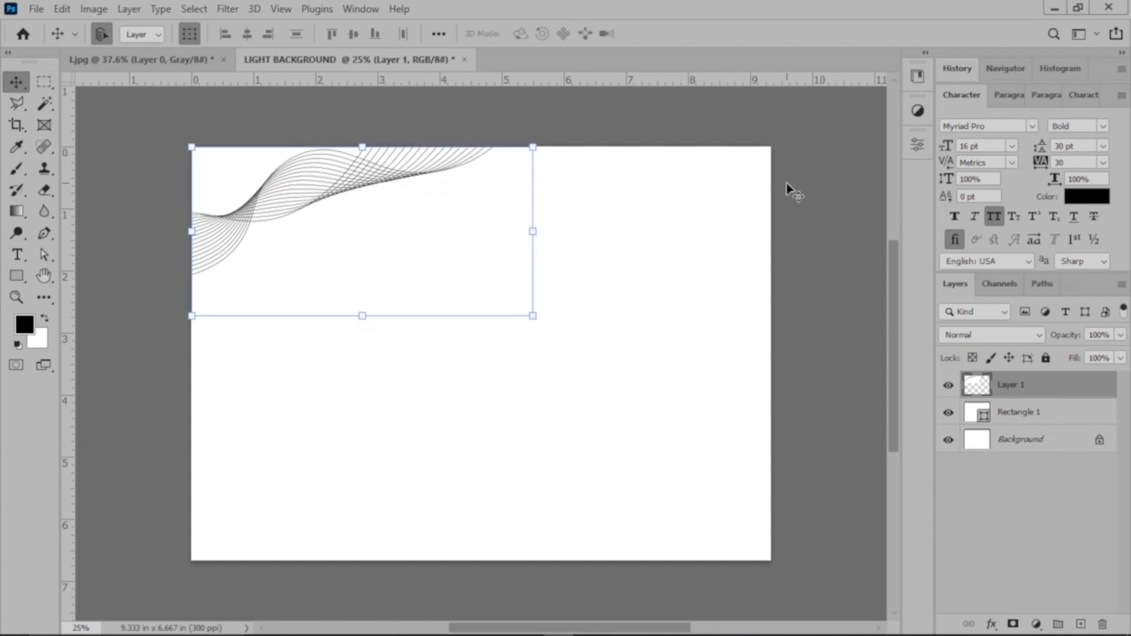
# Step: Hide the transform controls and set the wavy line layer's blend mode to Multiply
pyautogui.click(190, 35)
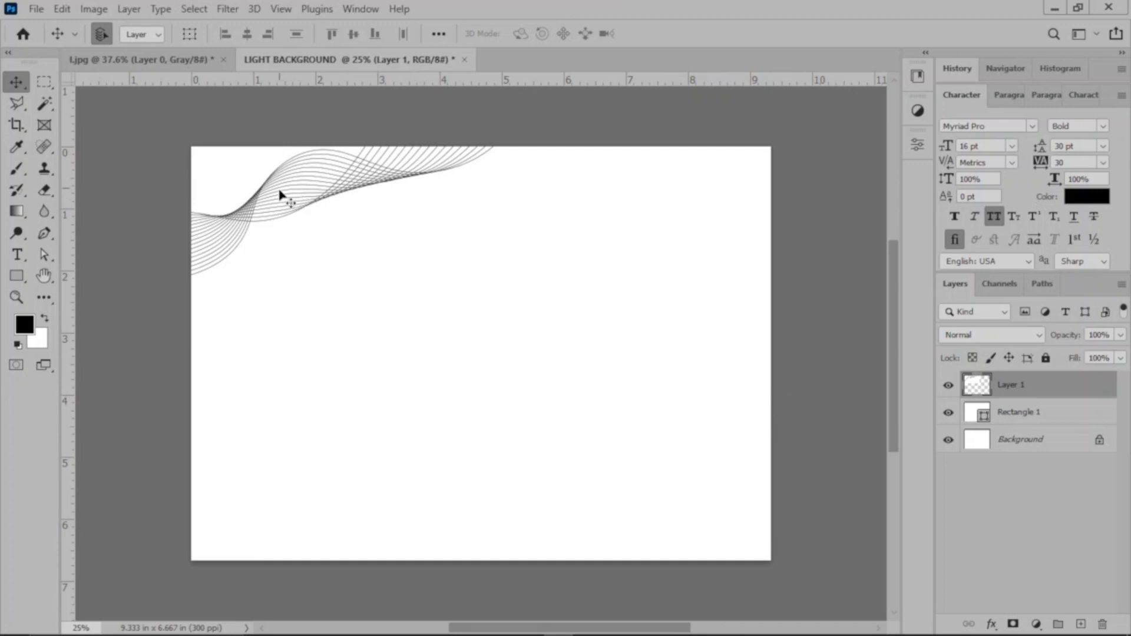
pyautogui.click(1005, 336)
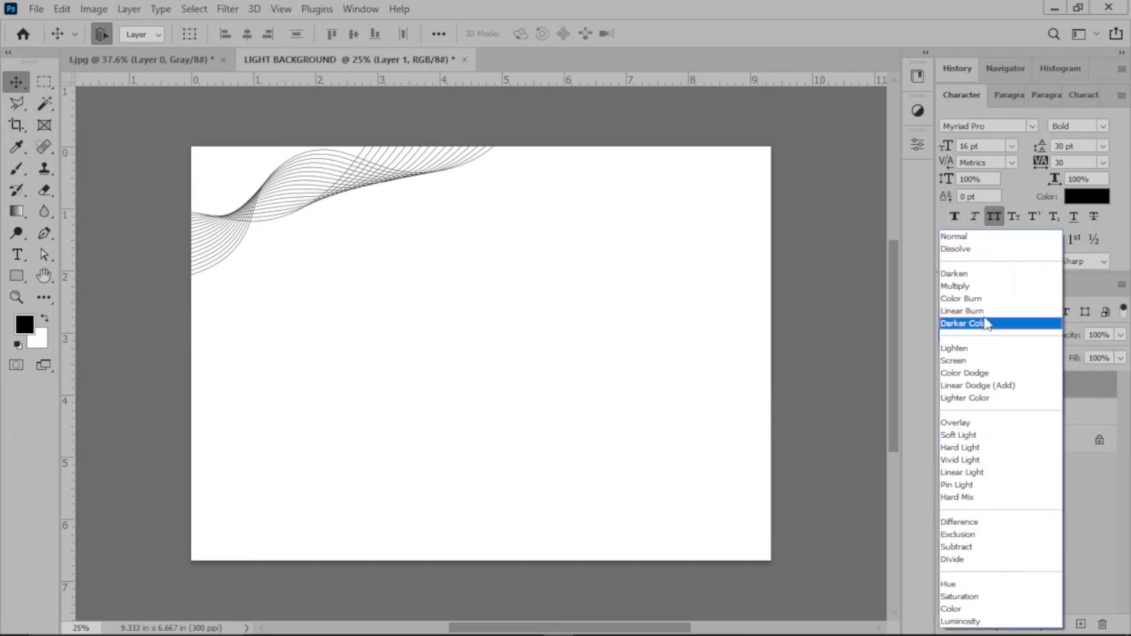
pyautogui.click(963, 286)
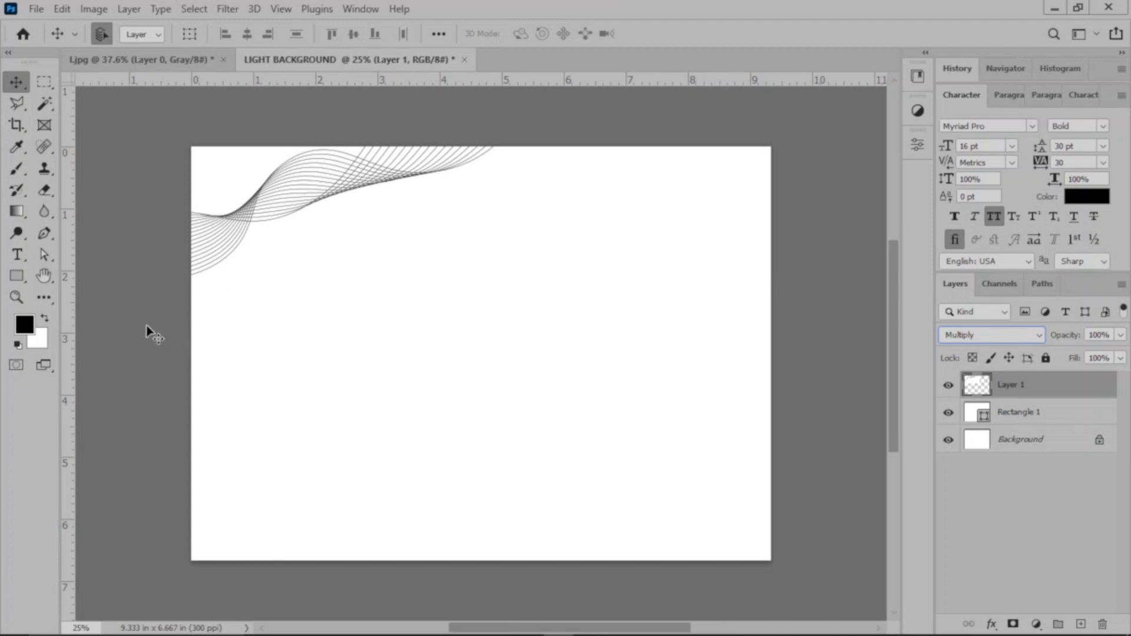
# Step: Place guides along all four canvas edges and a vertical guide at about 5 in
pyautogui.moveTo(71, 300); pyautogui.dragTo(187, 321)
pyautogui.moveTo(503, 79); pyautogui.dragTo(505, 146)
pyautogui.moveTo(68, 268); pyautogui.dragTo(770, 341)
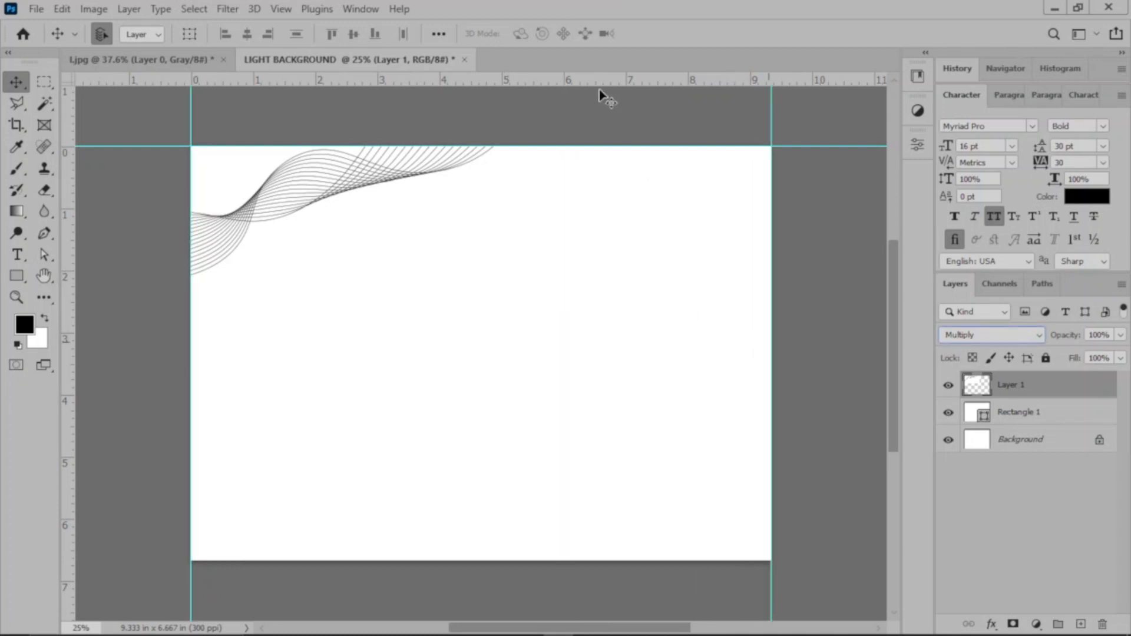
pyautogui.moveTo(599, 80); pyautogui.dragTo(647, 560)
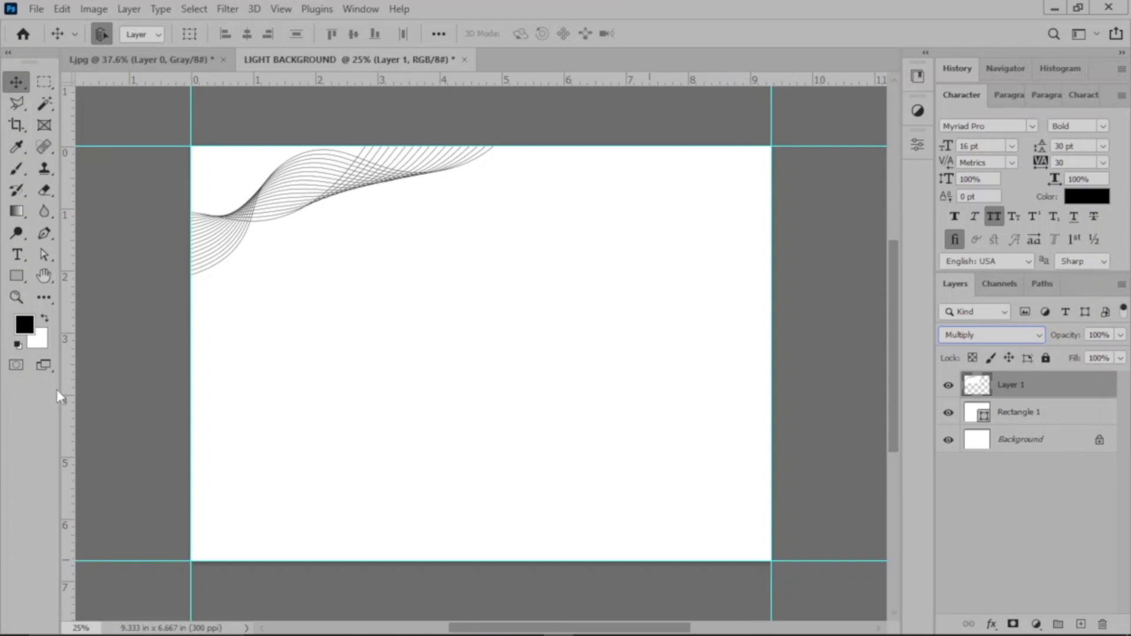
pyautogui.moveTo(75, 394); pyautogui.dragTo(503, 452)
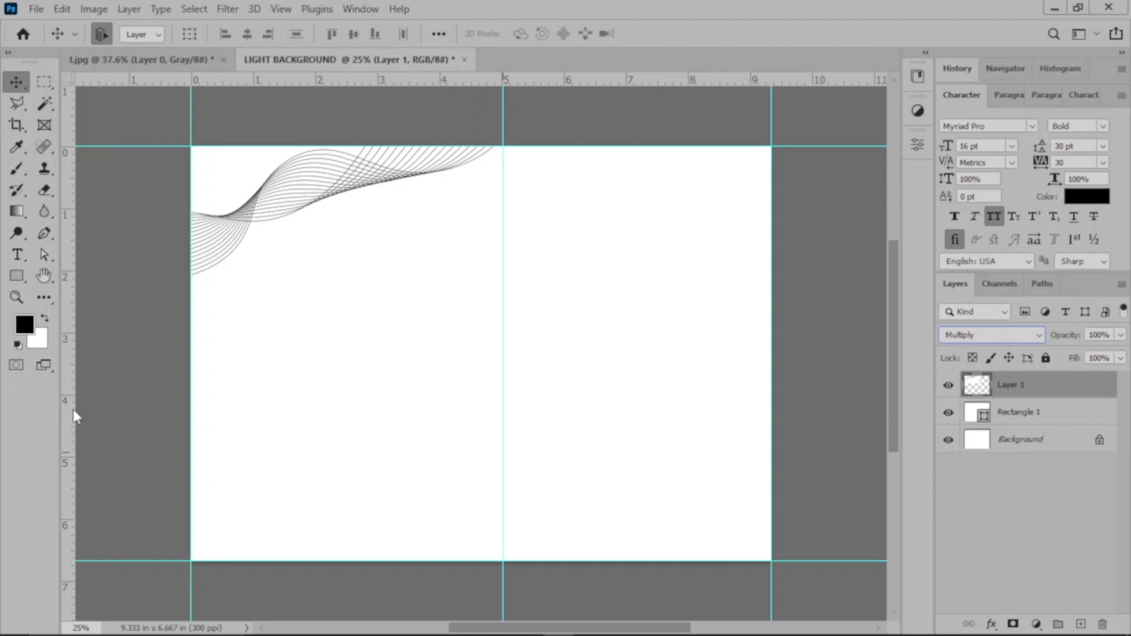
# Step: Place a horizontal guide at about 4 in and move the 5 in vertical guide to about 4 in
pyautogui.moveTo(504, 80); pyautogui.dragTo(537, 396)
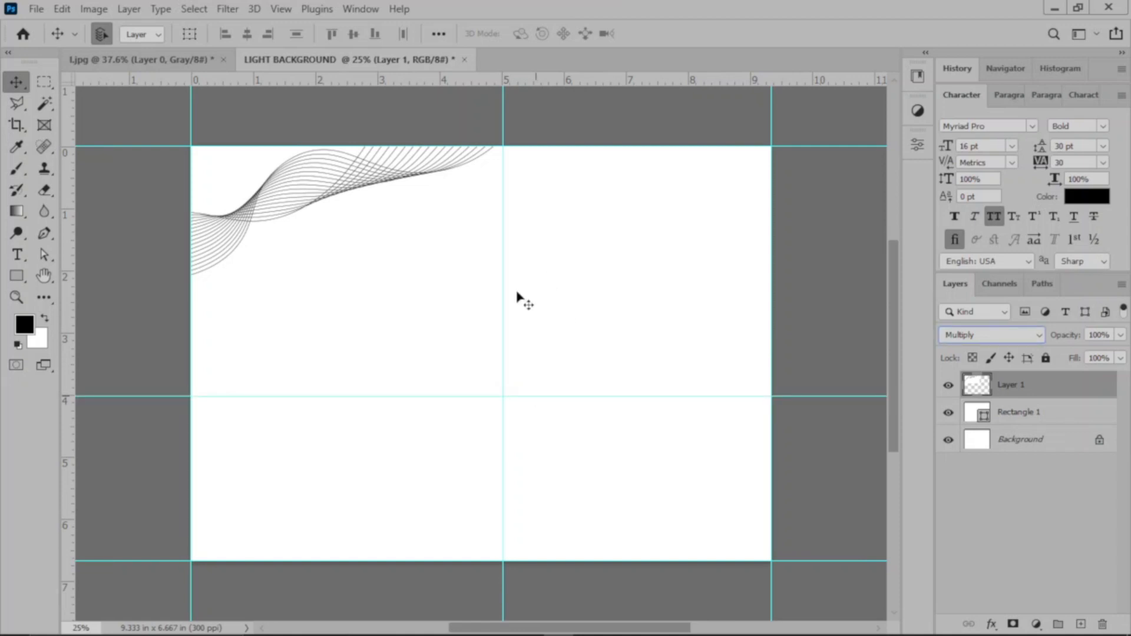
pyautogui.moveTo(502, 336); pyautogui.dragTo(441, 374)
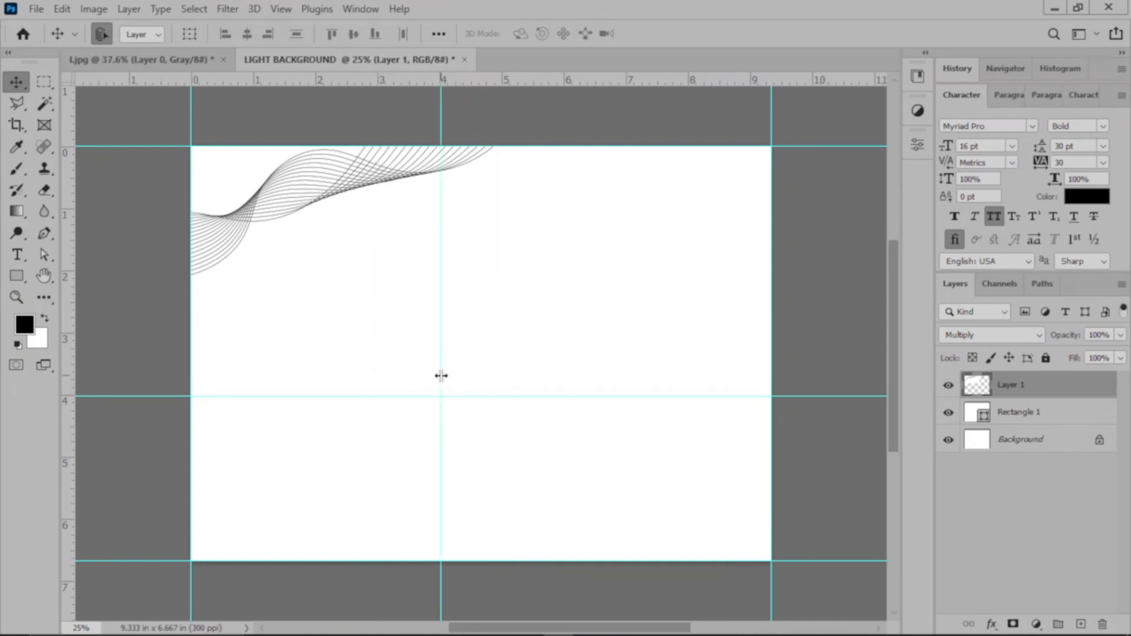
# Step: Draw a closed four-sided Pen tool shape, about 1596 x 796 px, in the canvas's lower-right corner with its top edge rising to the right
pyautogui.click(44, 233)
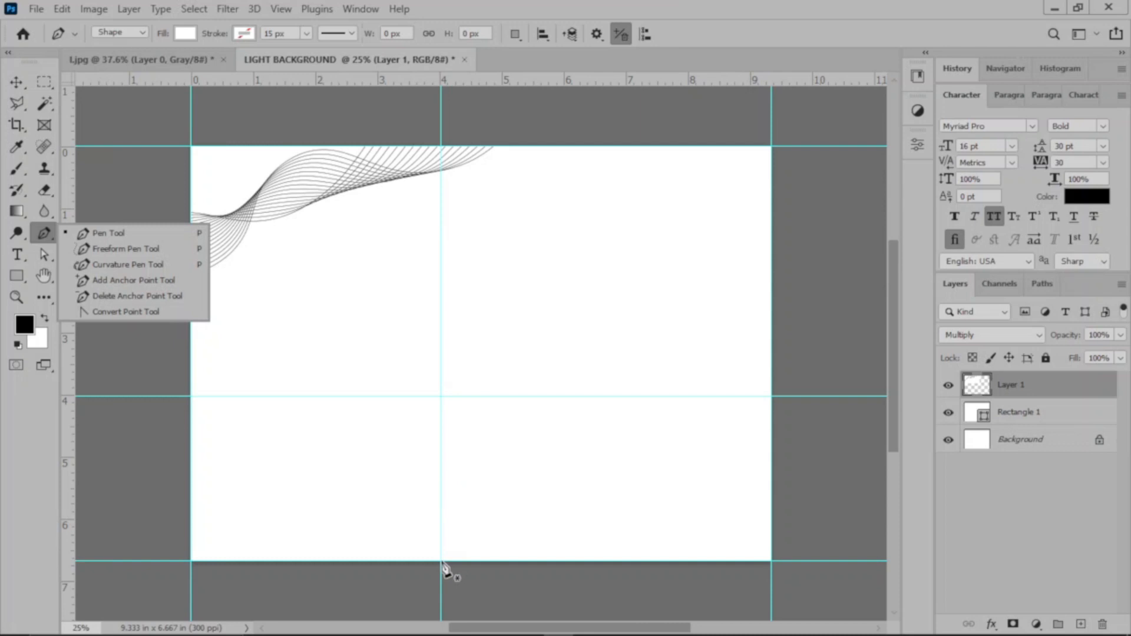
pyautogui.click(441, 564)
pyautogui.click(441, 561)
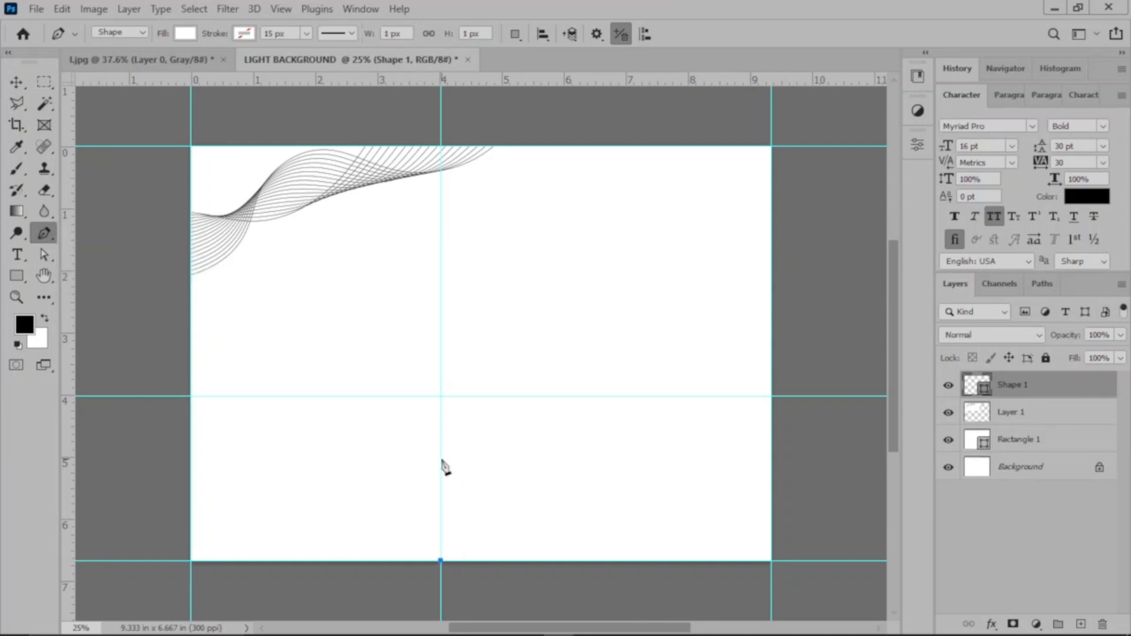
pyautogui.click(441, 458)
pyautogui.click(771, 396)
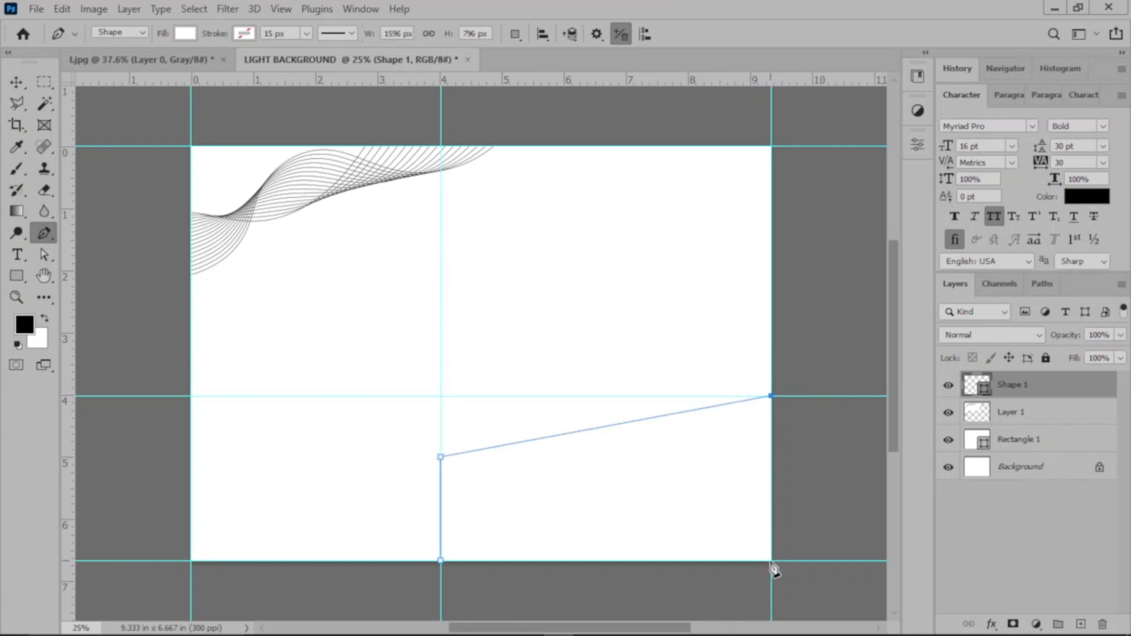
pyautogui.click(771, 560)
pyautogui.click(440, 561)
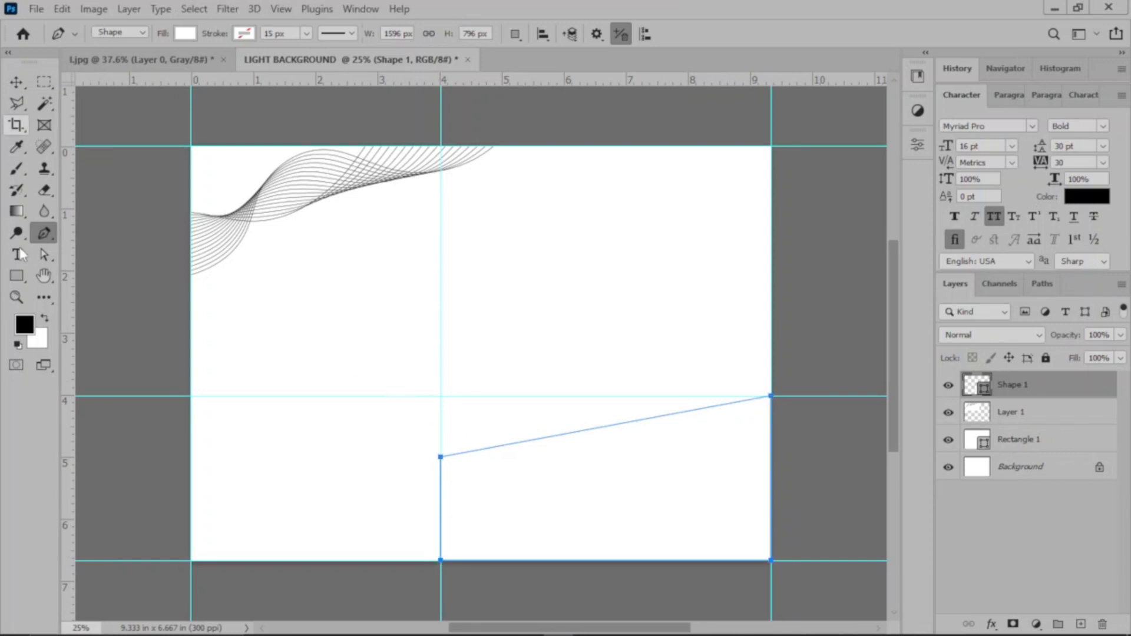
# Step: Fill the new four-sided shape with the dark golden brown from the recently used colors
pyautogui.click(185, 34)
pyautogui.click(110, 120)
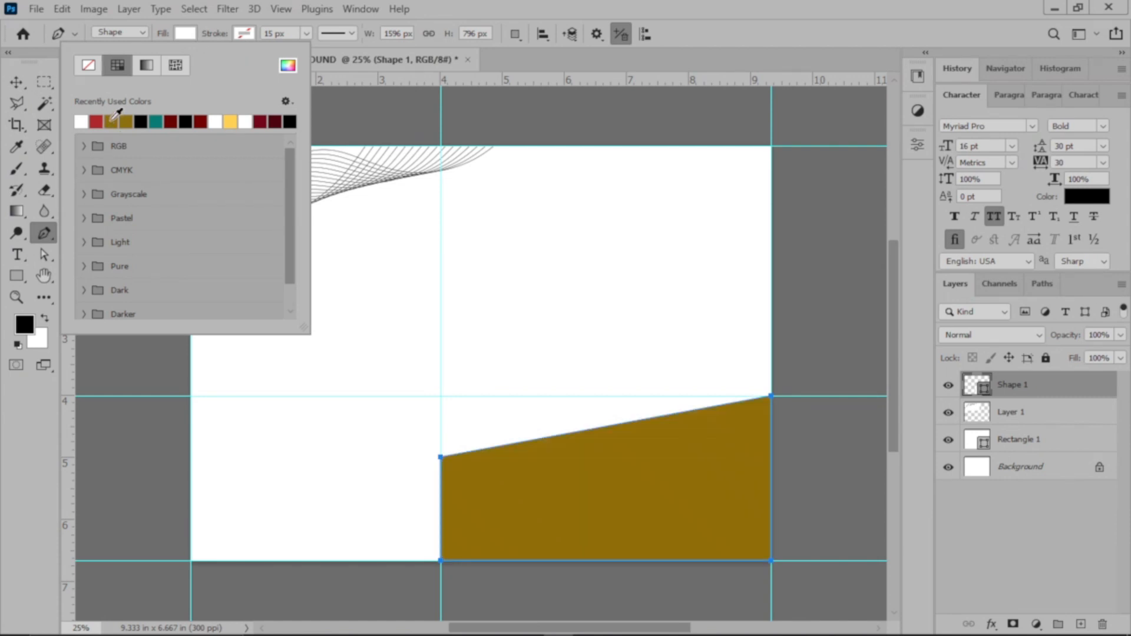
pyautogui.click(16, 82)
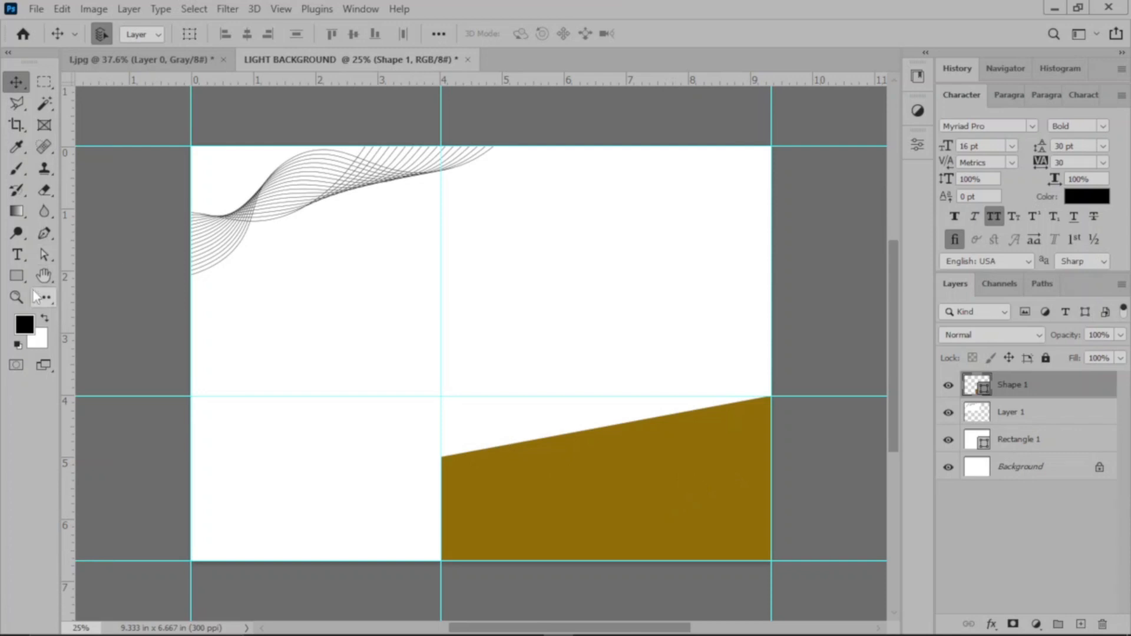
# Step: Reshape the brown shape by lowering its upper-left anchor to about 5.5 in and raising its upper-right anchor to about 3.2 in
pyautogui.click(44, 255)
pyautogui.moveTo(444, 463); pyautogui.dragTo(444, 480)
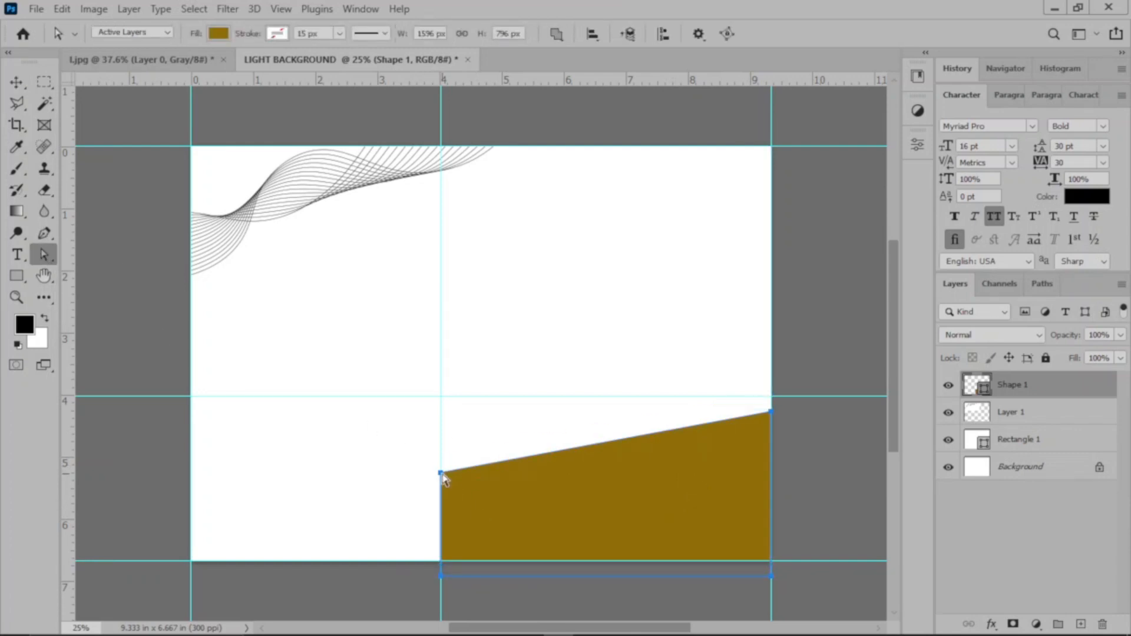
pyautogui.hotkey('ctrl', 'z')
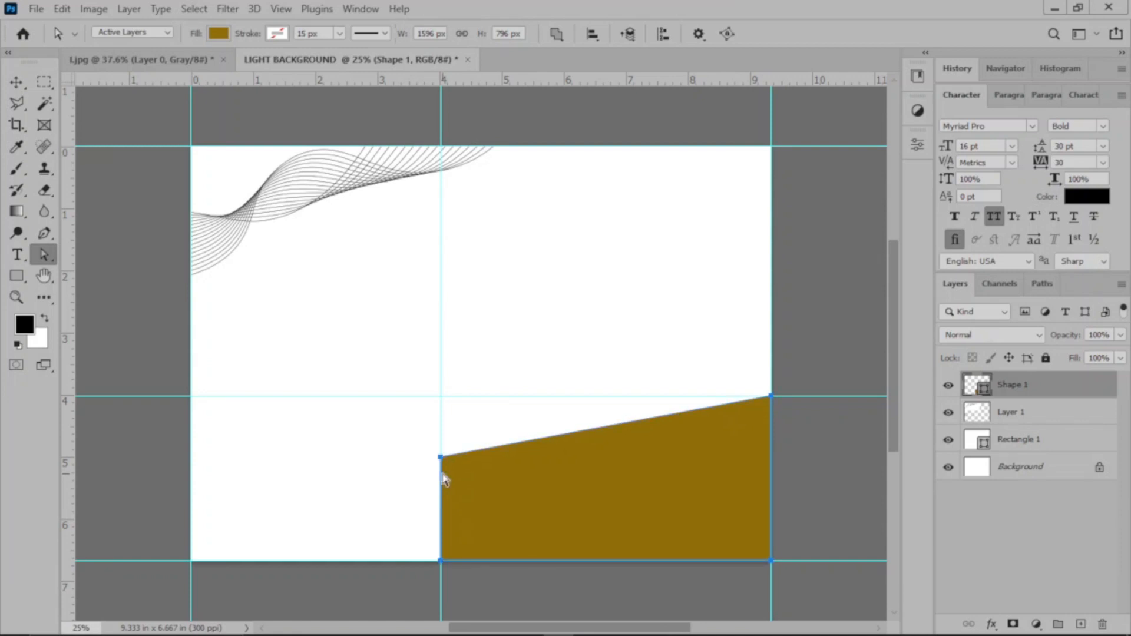
pyautogui.moveTo(443, 462); pyautogui.dragTo(442, 493)
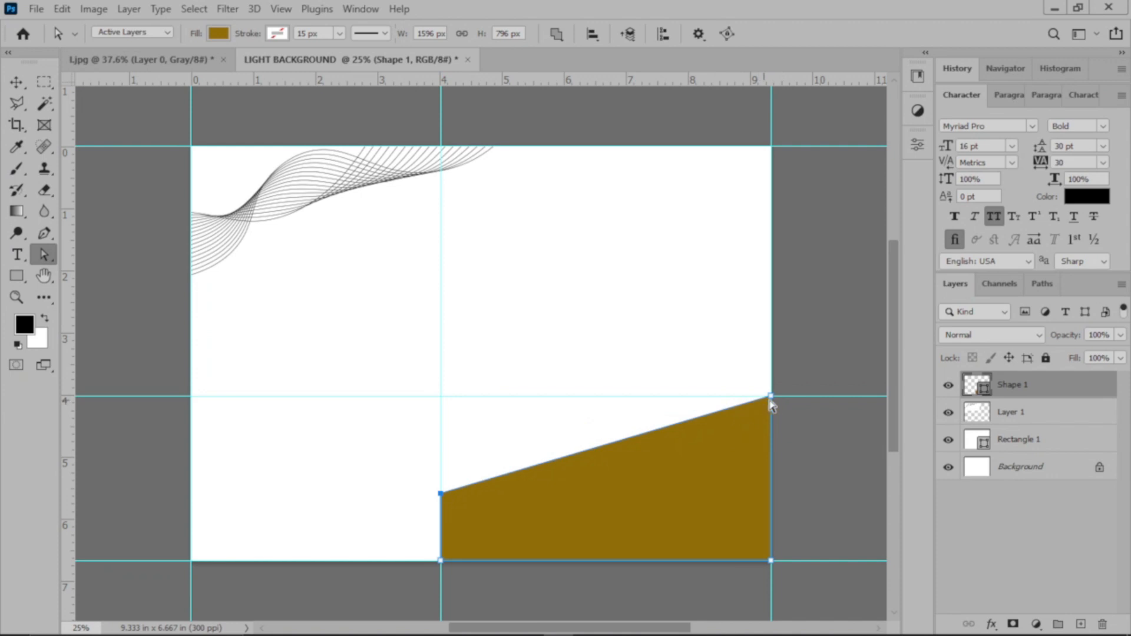
pyautogui.moveTo(774, 397); pyautogui.dragTo(772, 350)
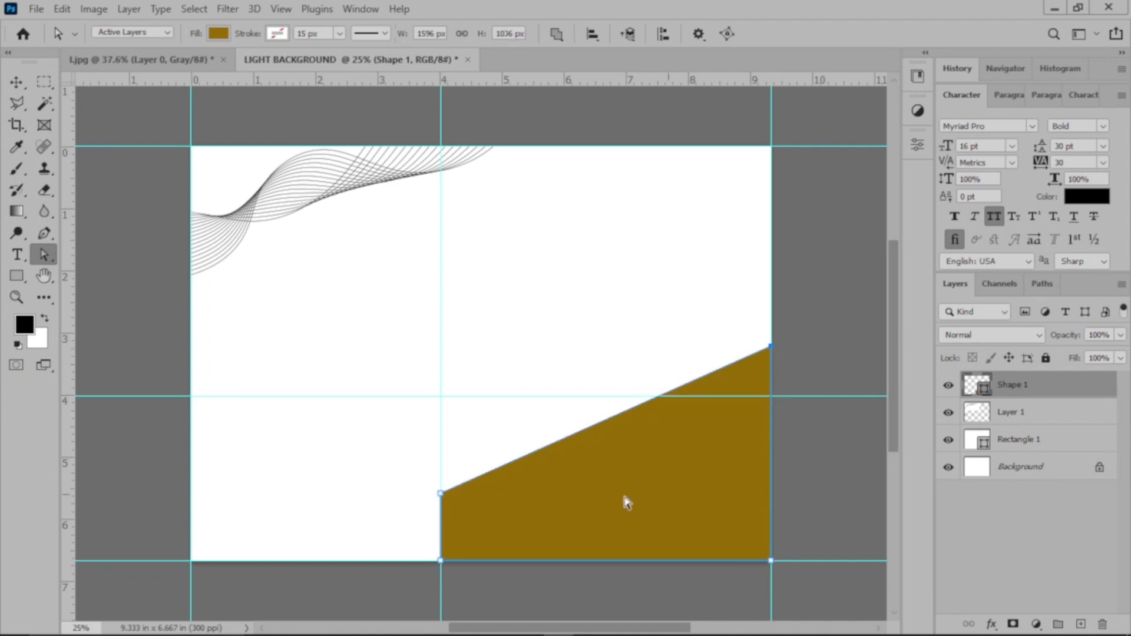
pyautogui.moveTo(442, 493); pyautogui.dragTo(442, 487)
pyautogui.click(16, 82)
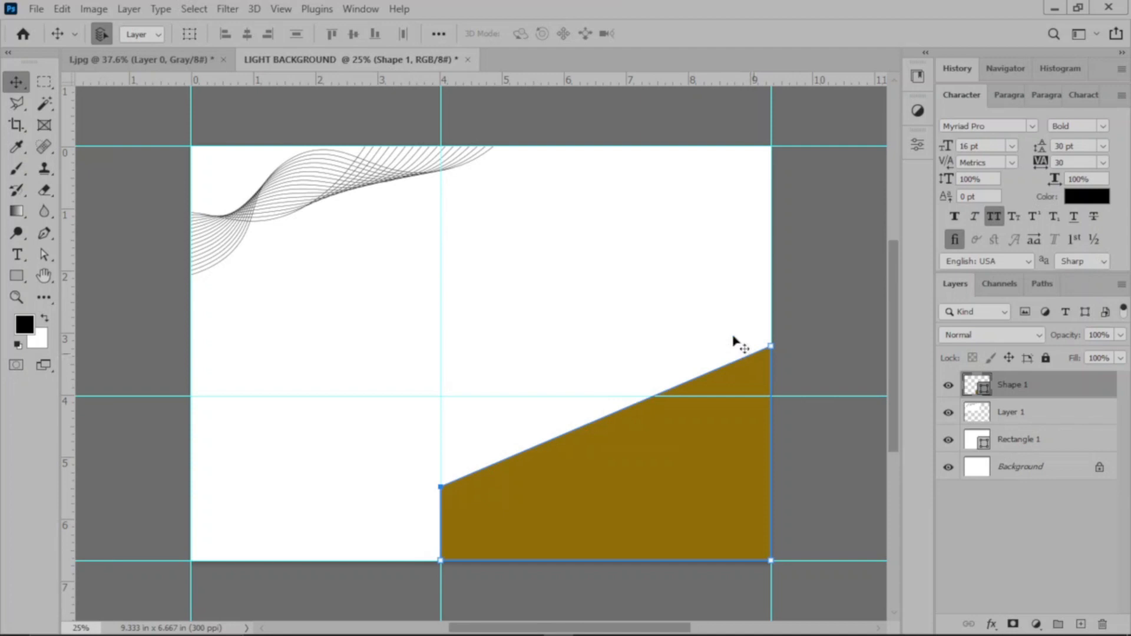
# Step: Add horizontal guides at about 3.2, 4.5 and 5.1 in and a vertical guide at about 5 in
pyautogui.moveTo(630, 85); pyautogui.dragTo(638, 346)
pyautogui.click(858, 313)
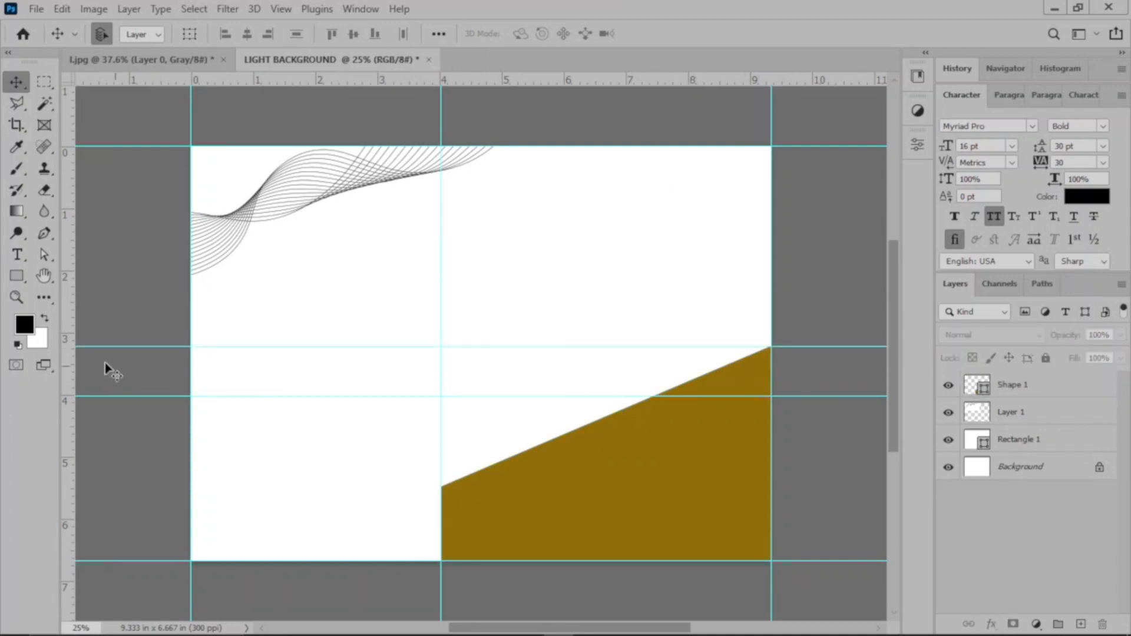
pyautogui.click(44, 233)
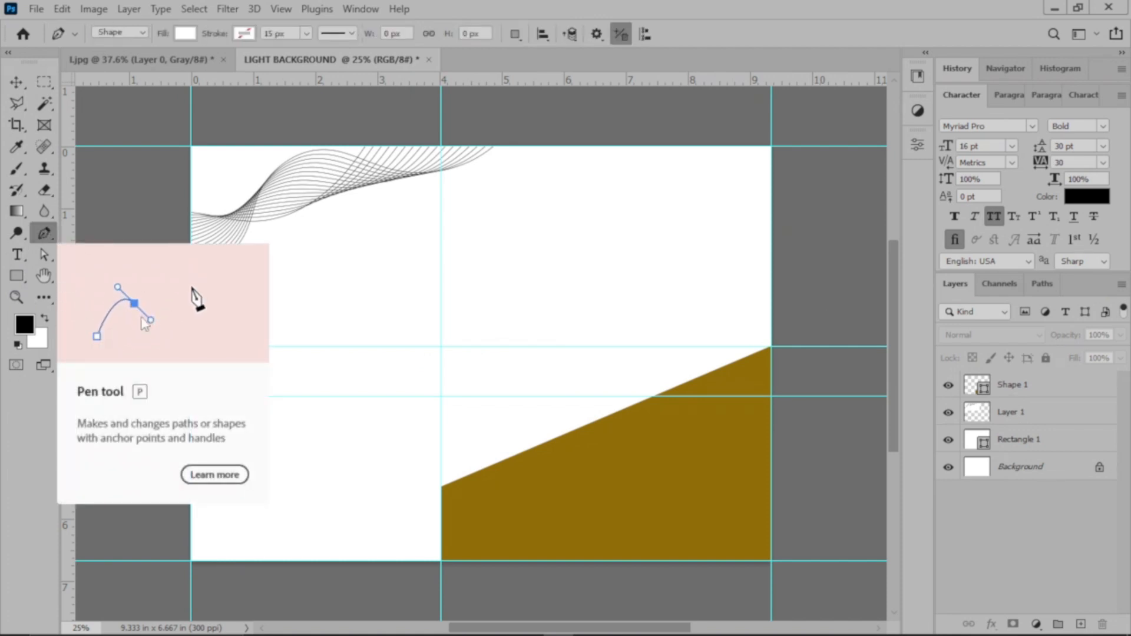
pyautogui.moveTo(67, 330); pyautogui.dragTo(504, 405)
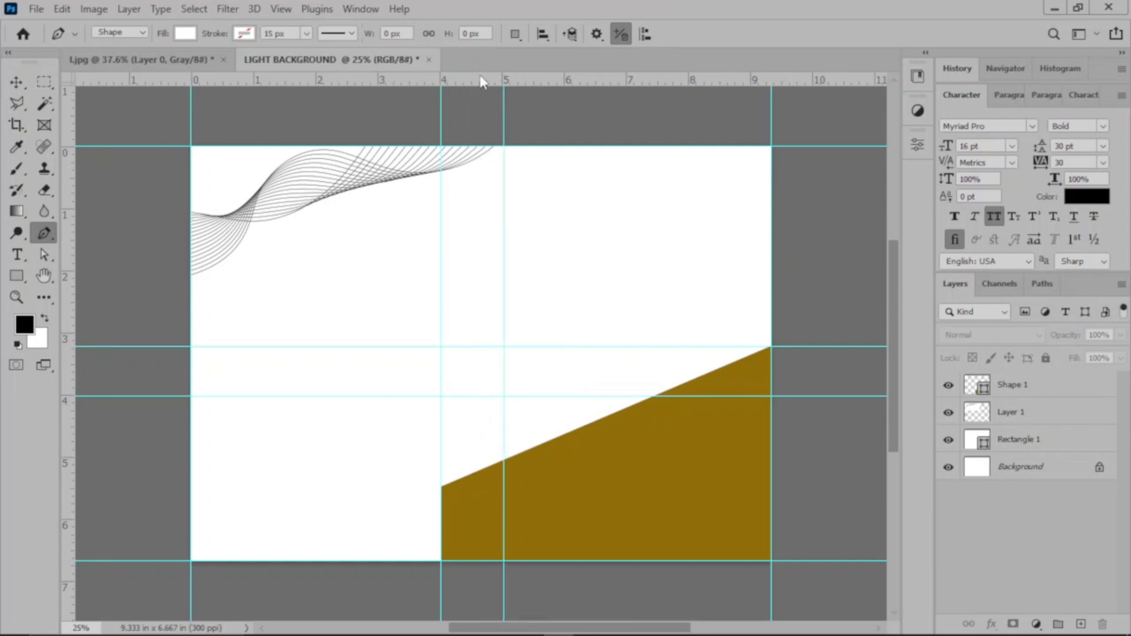
pyautogui.moveTo(482, 82); pyautogui.dragTo(523, 461)
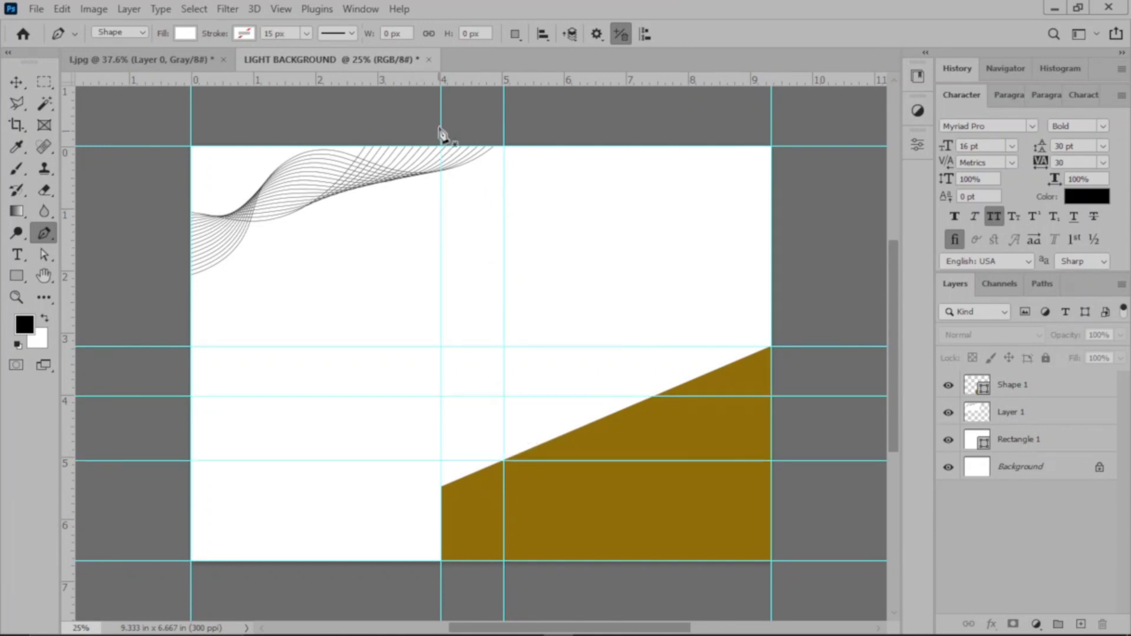
pyautogui.moveTo(454, 79); pyautogui.dragTo(465, 426)
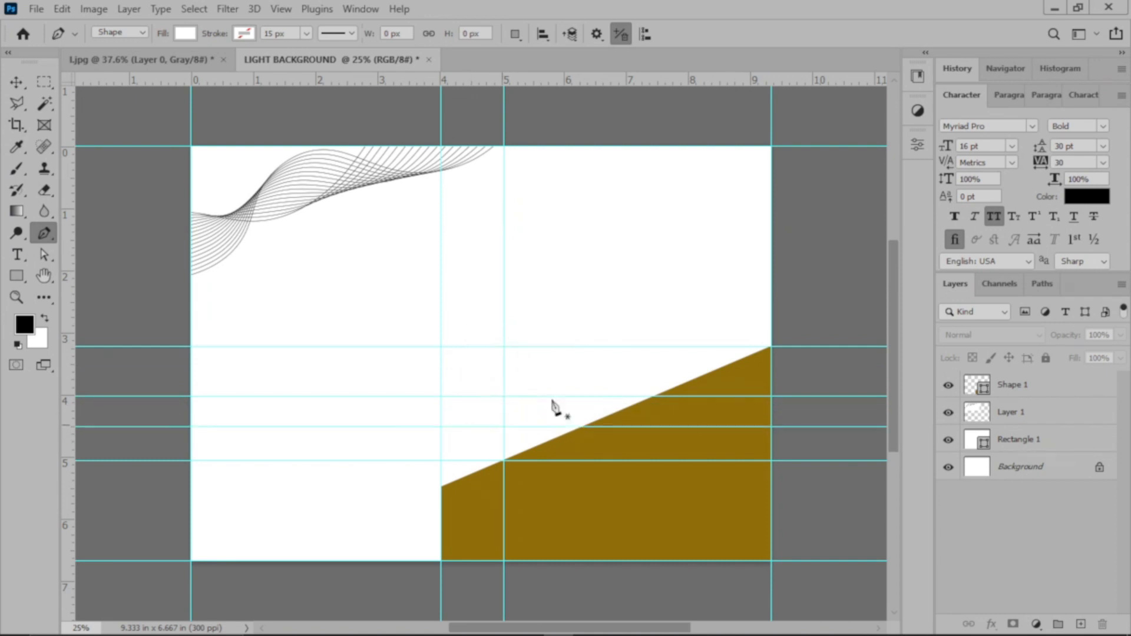
# Step: Draw a closed slanted band about 1292 x 552 px with the Pen tool, from the 5 in vertical guide to the canvas's right edge
pyautogui.click(503, 460)
pyautogui.click(504, 426)
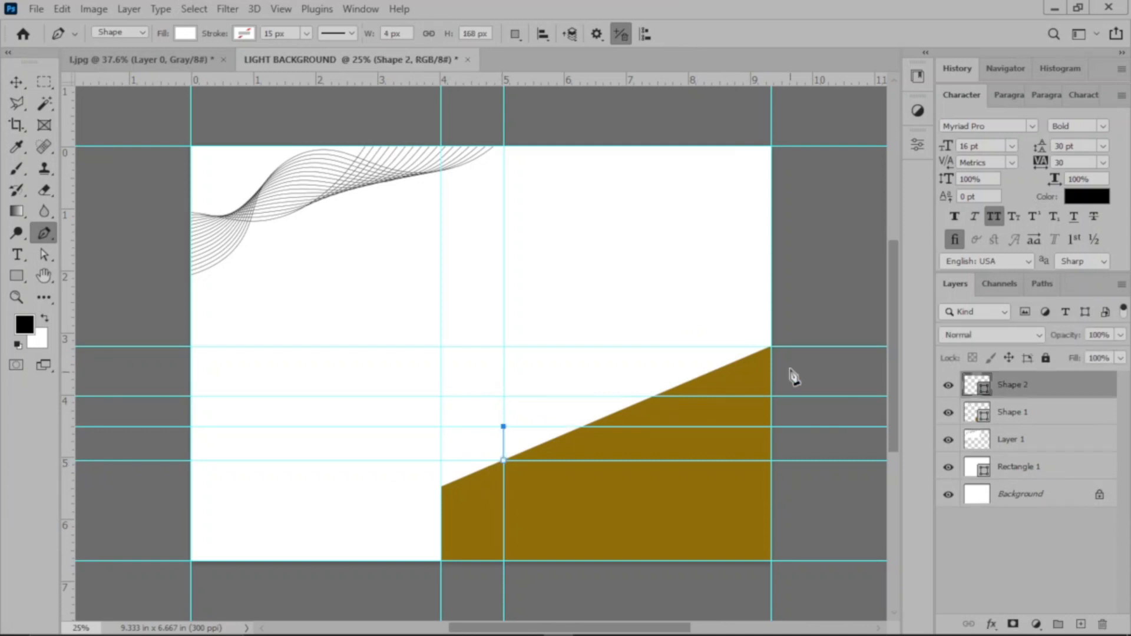
pyautogui.click(771, 346)
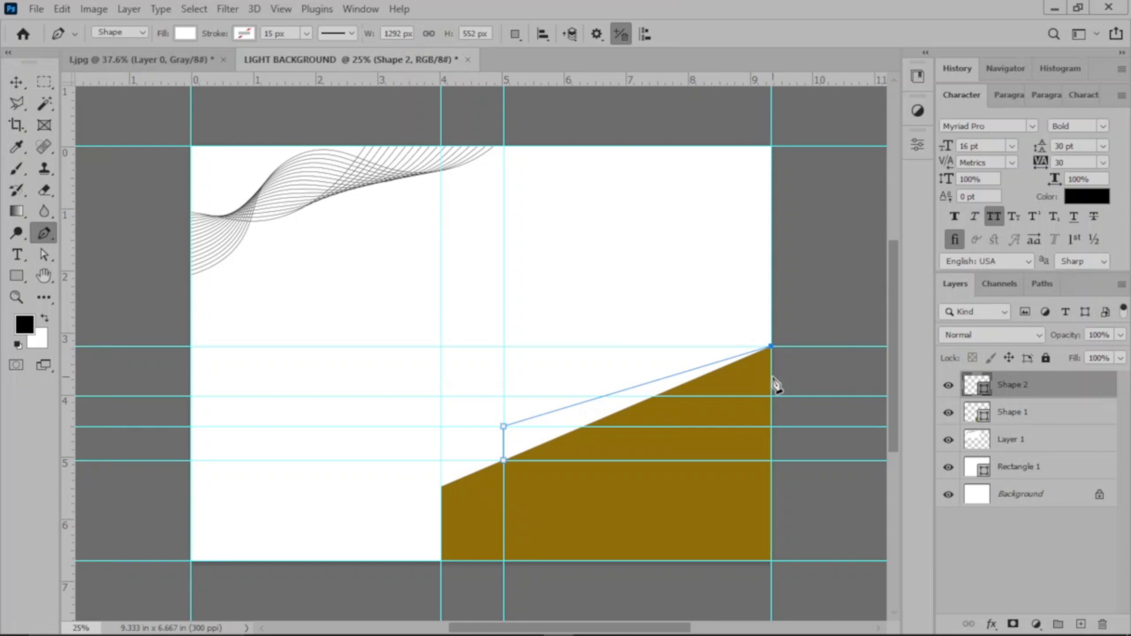
pyautogui.click(771, 379)
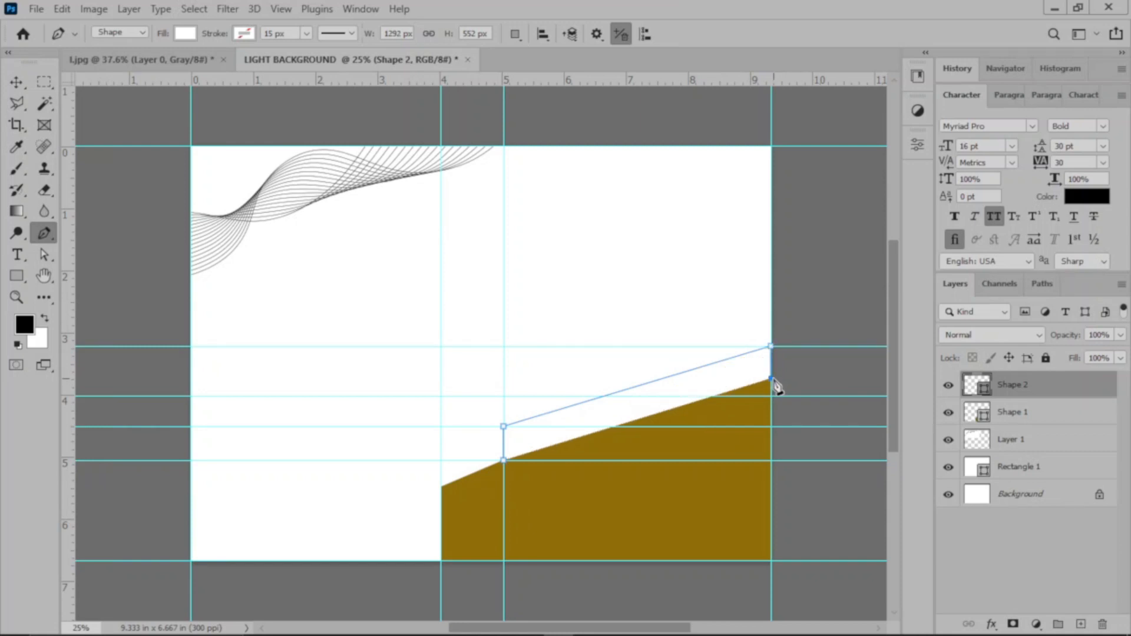
pyautogui.click(504, 460)
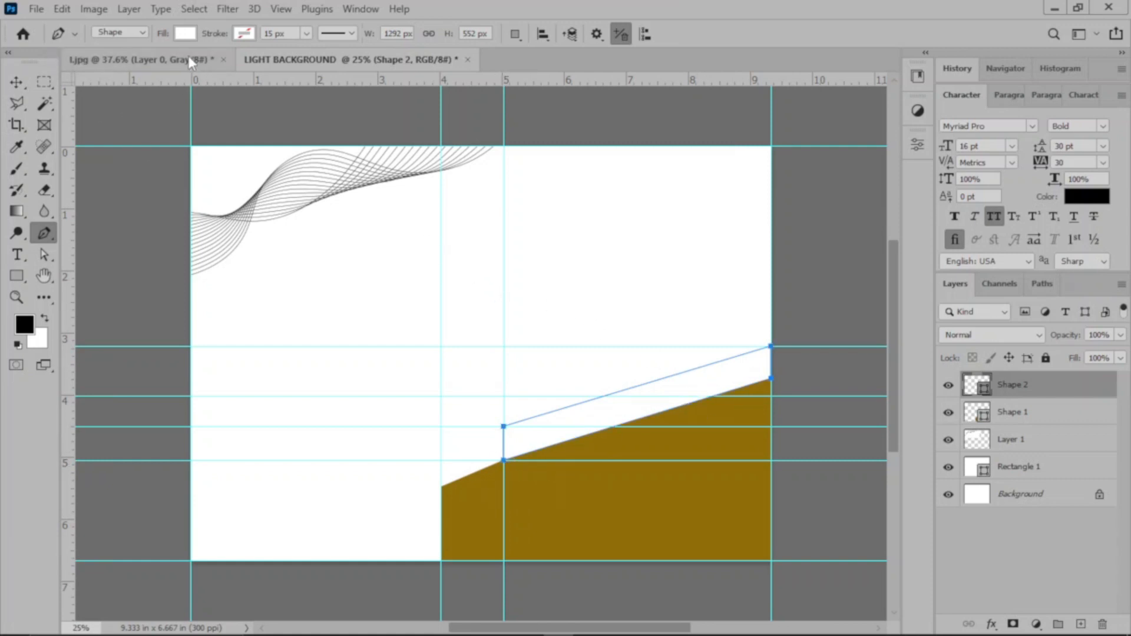
# Step: Fill the slanted band with golden yellow f3b803, based on the brown shape's hue, and deselect it
pyautogui.click(185, 34)
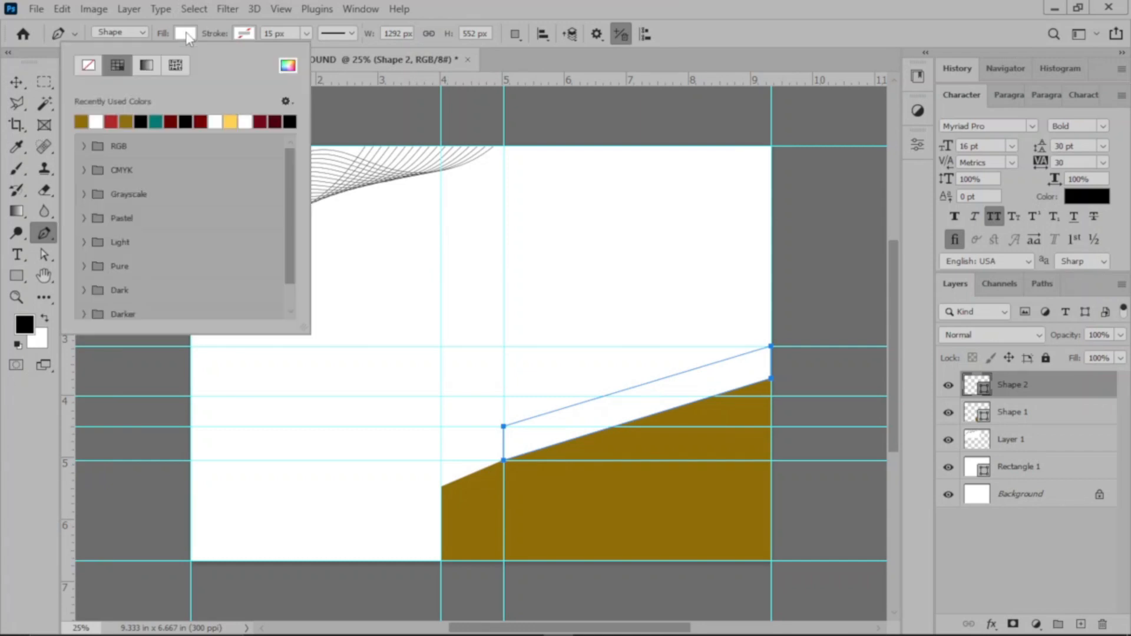
pyautogui.click(288, 67)
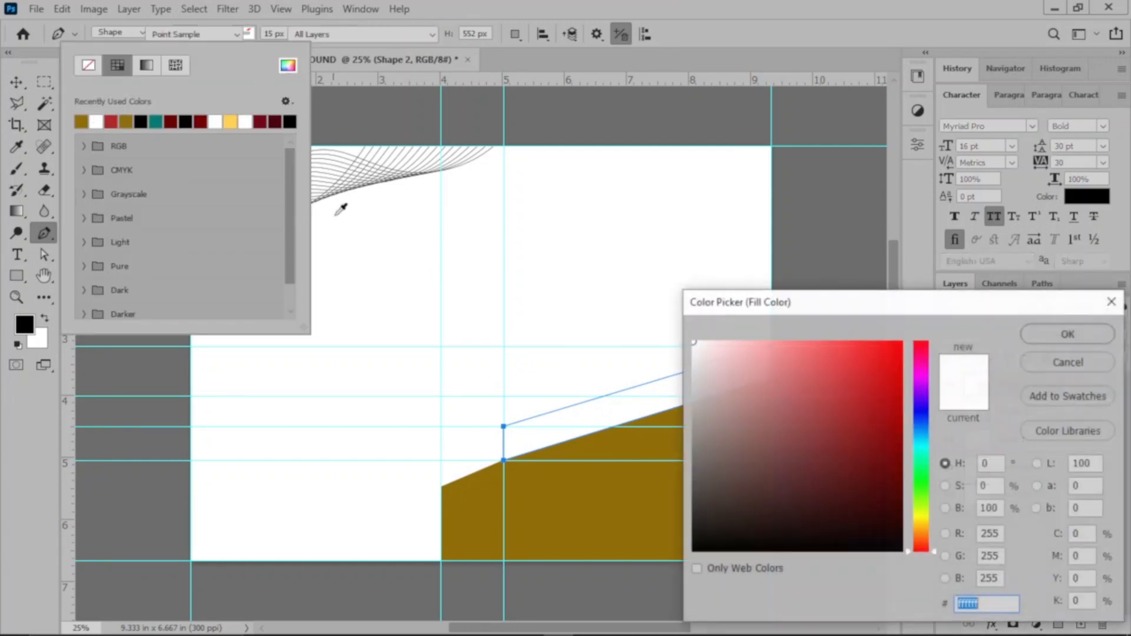
pyautogui.click(648, 487)
pyautogui.moveTo(887, 410); pyautogui.dragTo(900, 351)
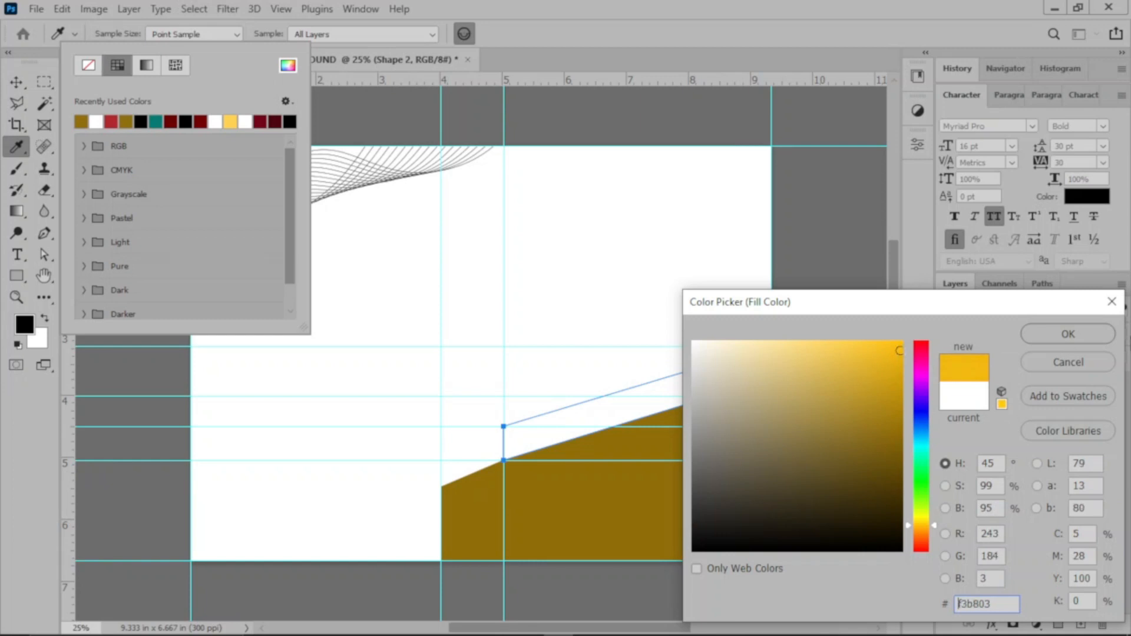
pyautogui.click(1064, 332)
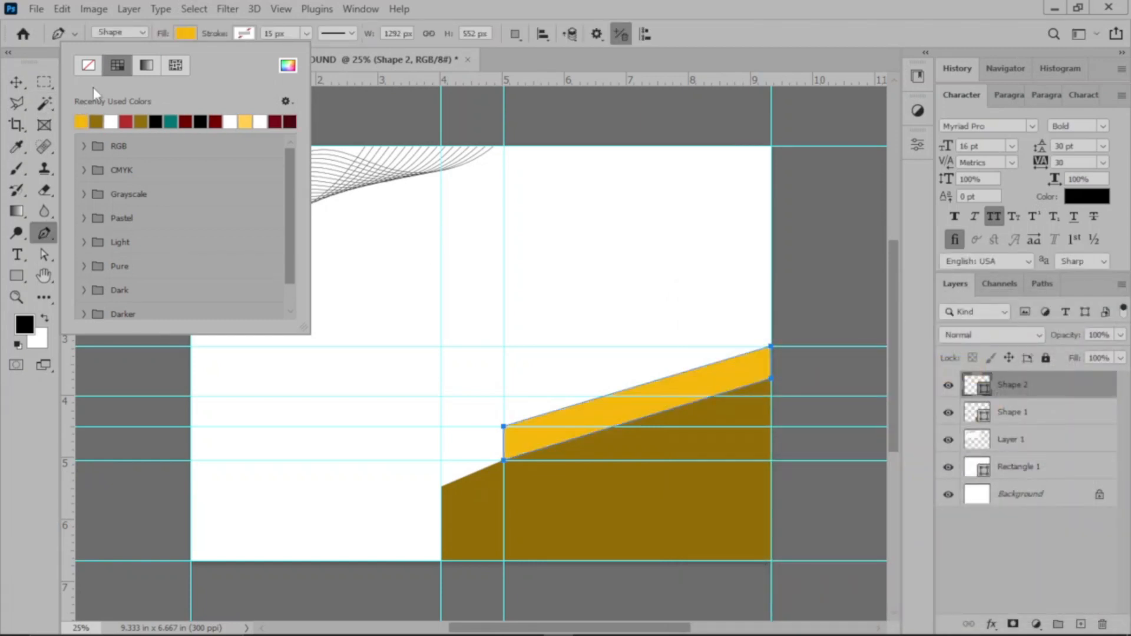
pyautogui.click(24, 77)
pyautogui.click(816, 313)
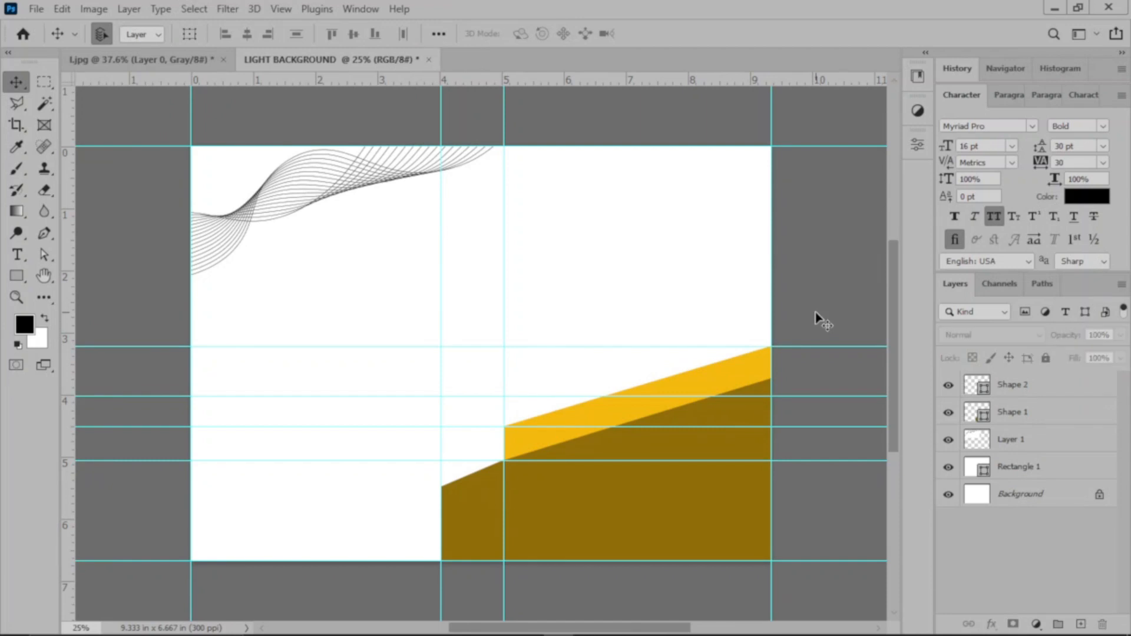
# Step: Change the fill color of the large lower-right shape, Shape 1, to dark red 4b0202
pyautogui.click(627, 500)
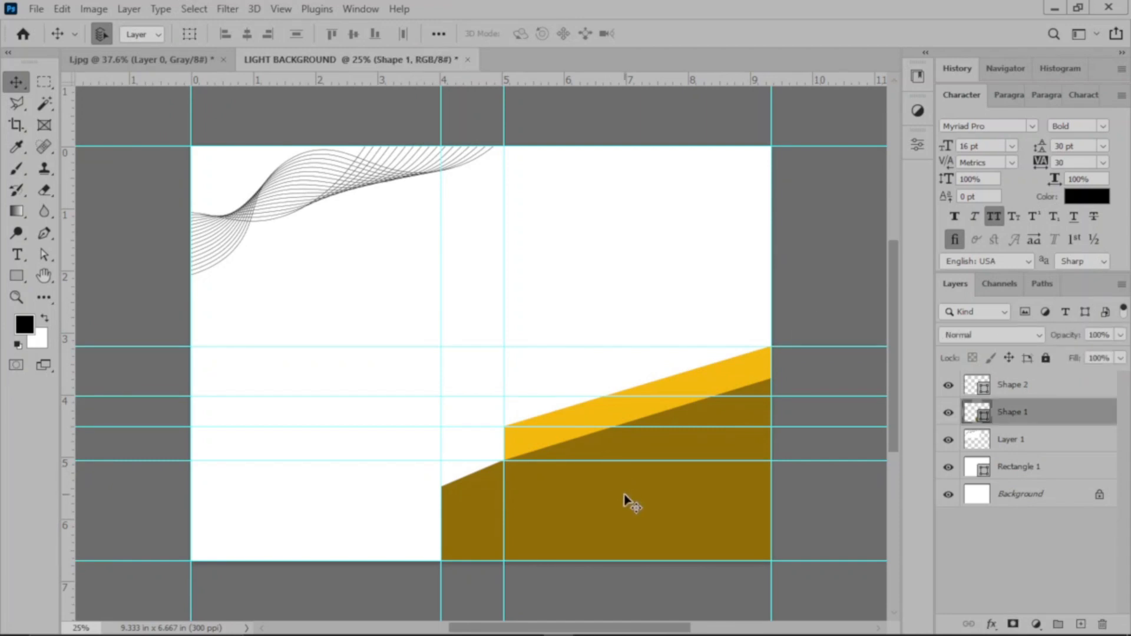
pyautogui.doubleClick(975, 415)
pyautogui.click(892, 474)
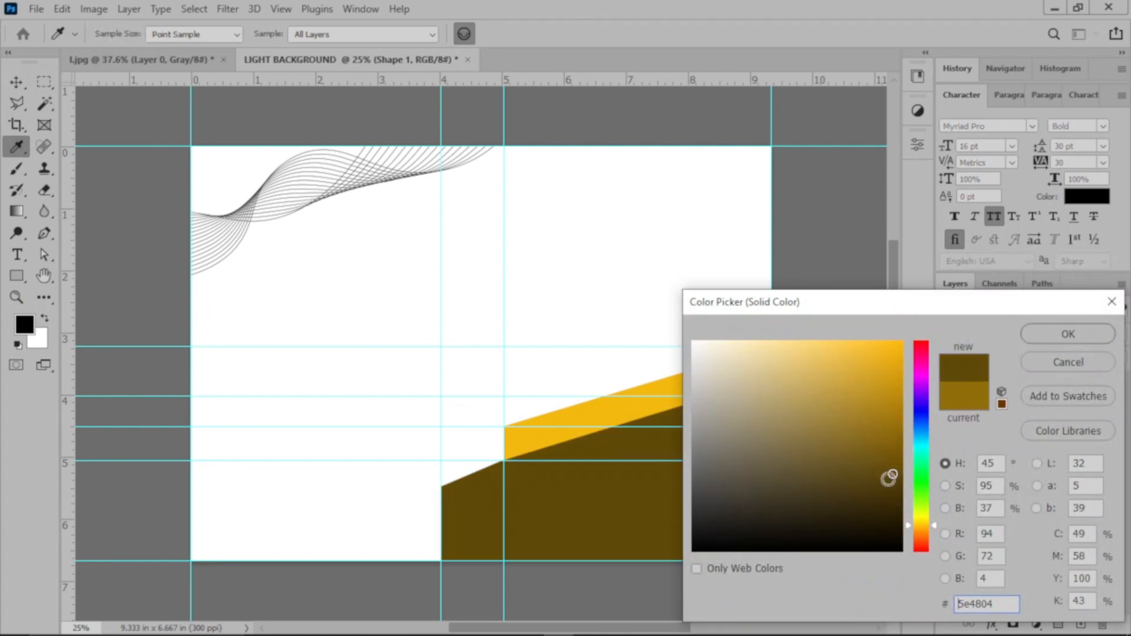
pyautogui.moveTo(921, 529); pyautogui.dragTo(921, 551)
pyautogui.moveTo(894, 469); pyautogui.dragTo(897, 490)
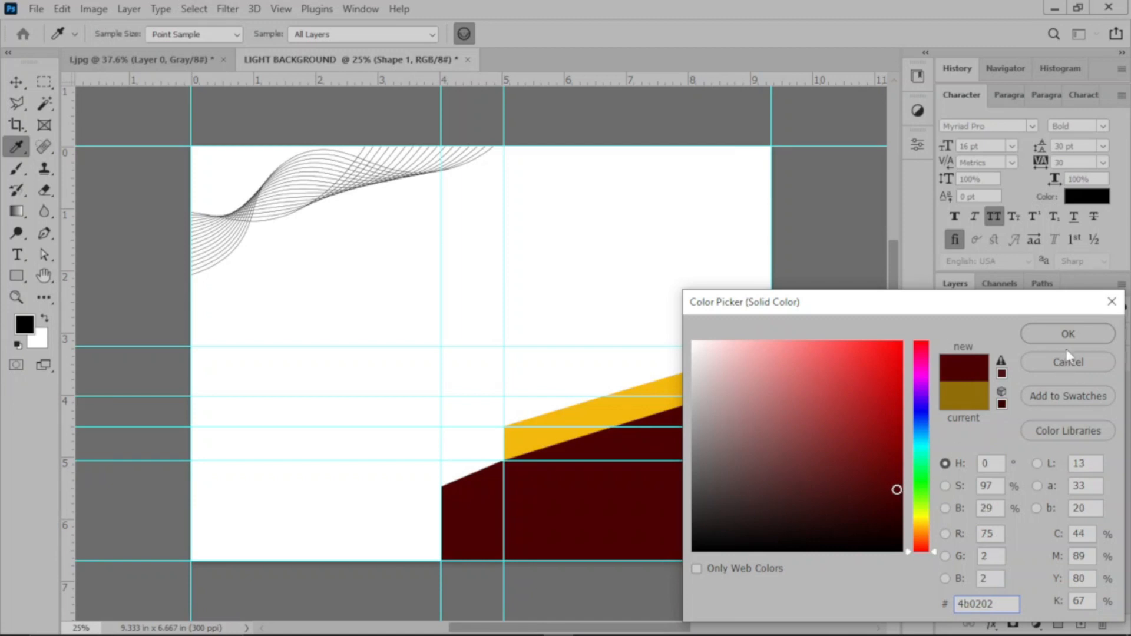
pyautogui.click(1066, 332)
# Step: Recolor the slanted band, Shape 2, to bright red f20505, starting from the dark red shape's hue
pyautogui.click(743, 371)
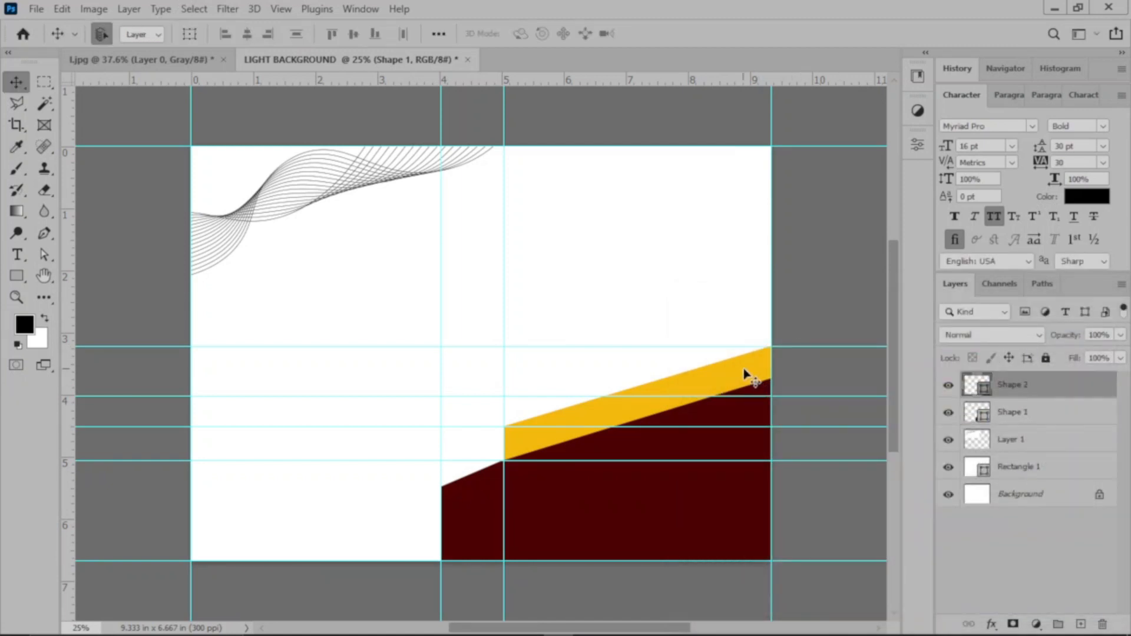
pyautogui.doubleClick(975, 390)
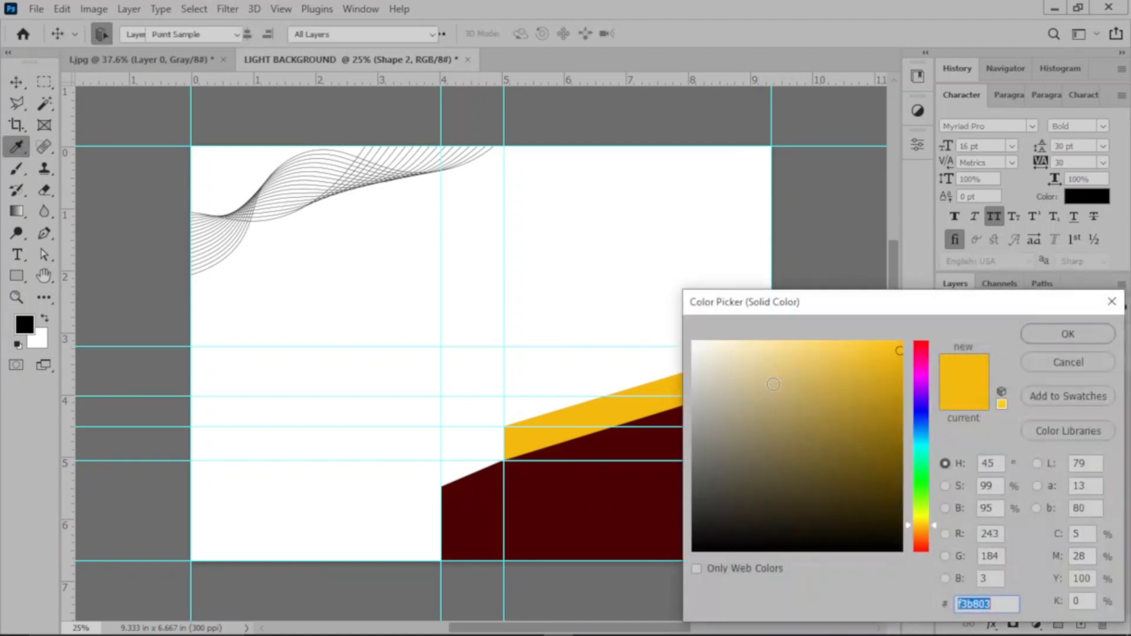
pyautogui.click(642, 484)
pyautogui.moveTo(889, 461); pyautogui.dragTo(898, 351)
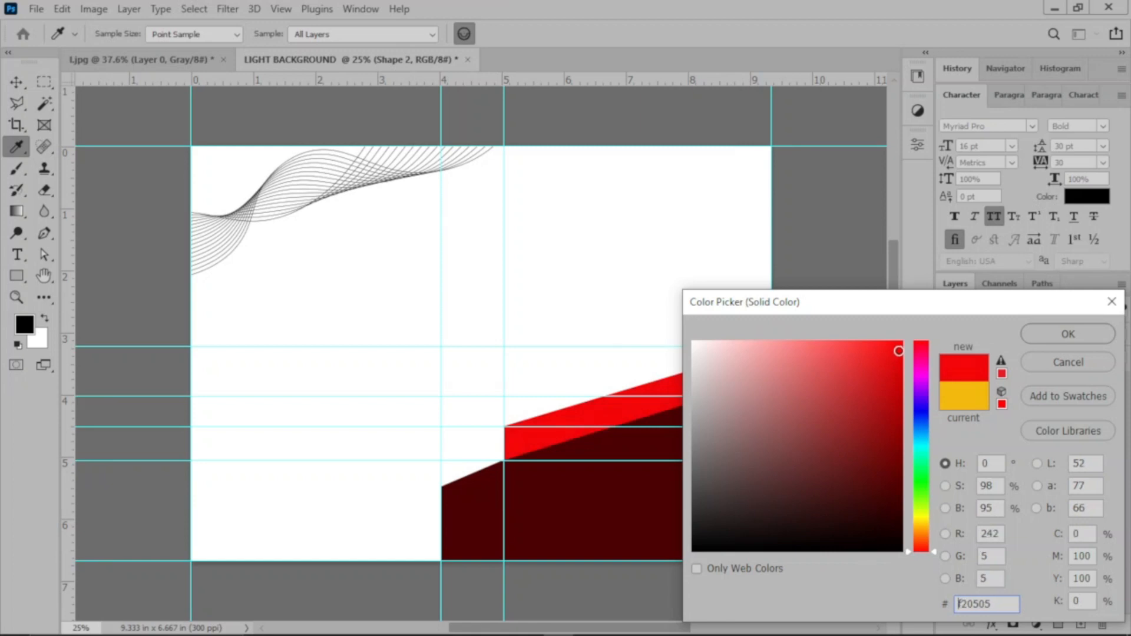
pyautogui.click(1069, 330)
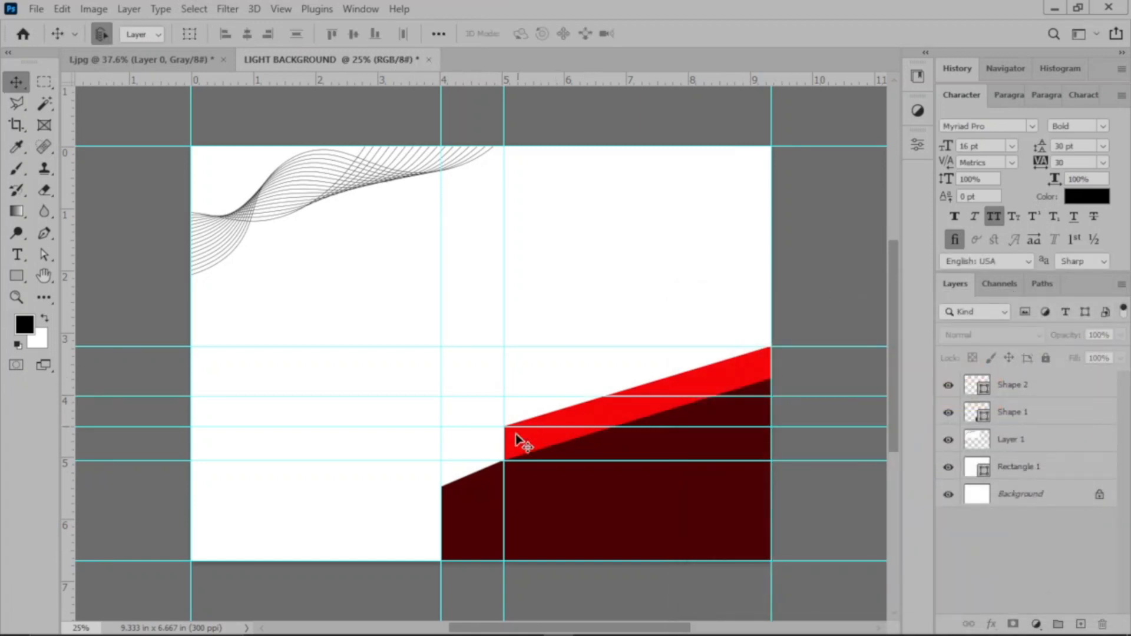
# Step: Draw a closed four-point shape about 212 x 324 px with the Pen tool below the red band, adding a vertical guide at about 5.7 in
pyautogui.click(43, 234)
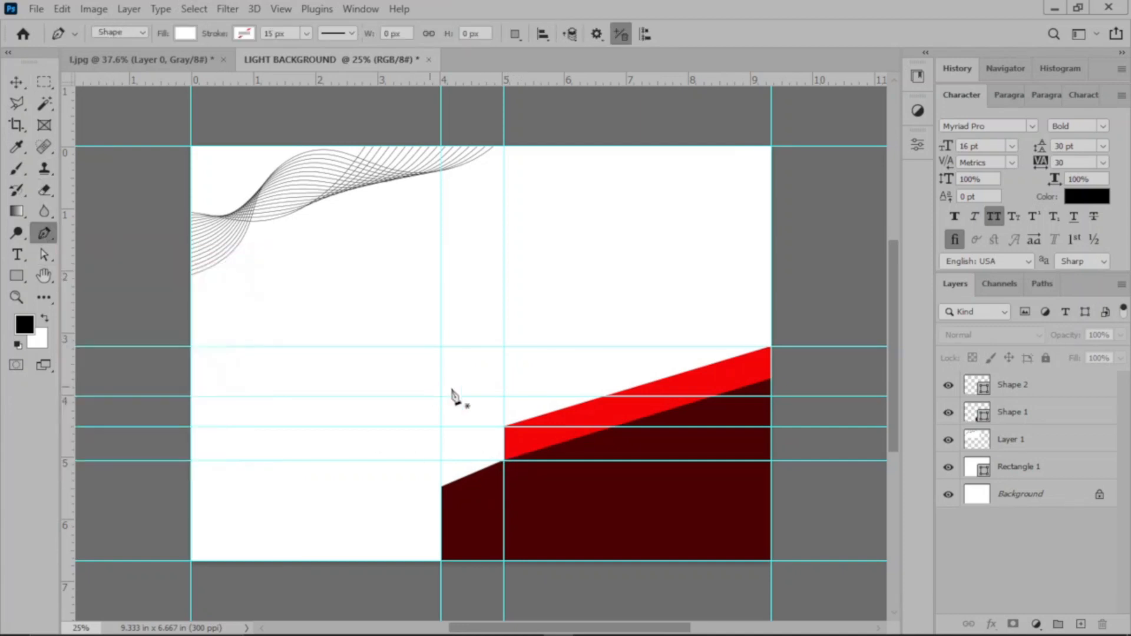
pyautogui.click(504, 460)
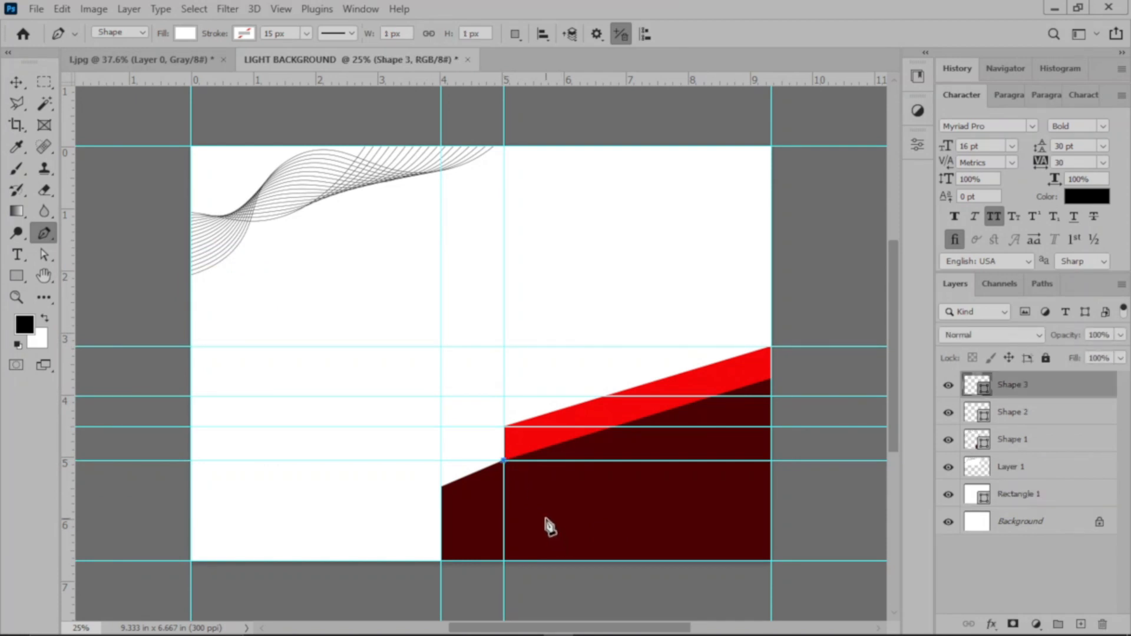
pyautogui.click(547, 519)
pyautogui.moveTo(76, 358); pyautogui.dragTo(548, 466)
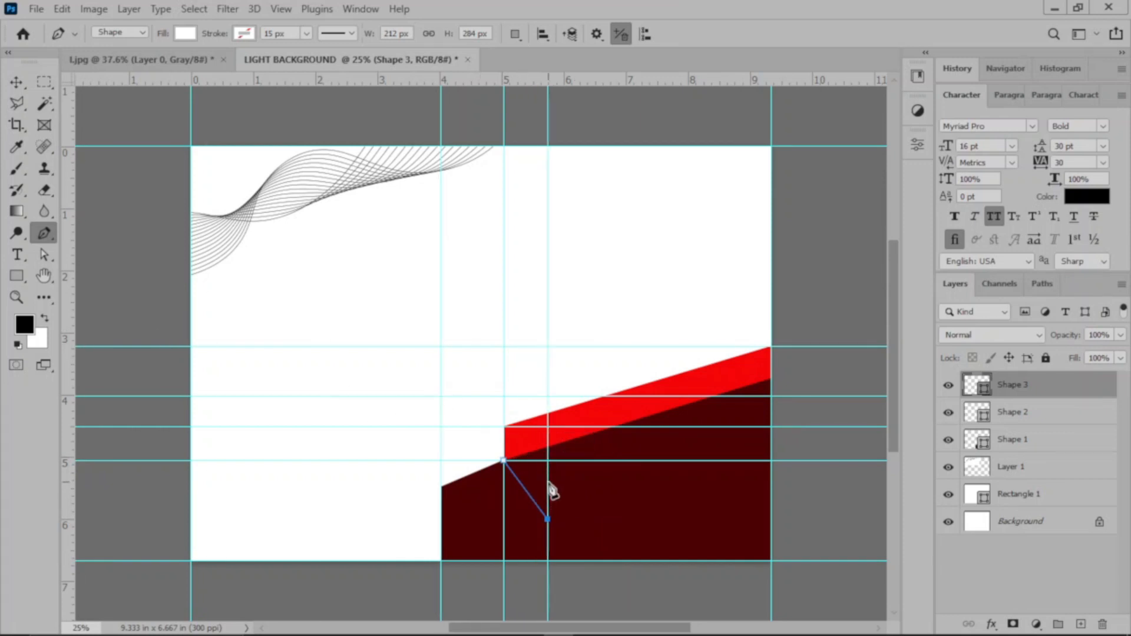
pyautogui.click(547, 478)
pyautogui.click(532, 452)
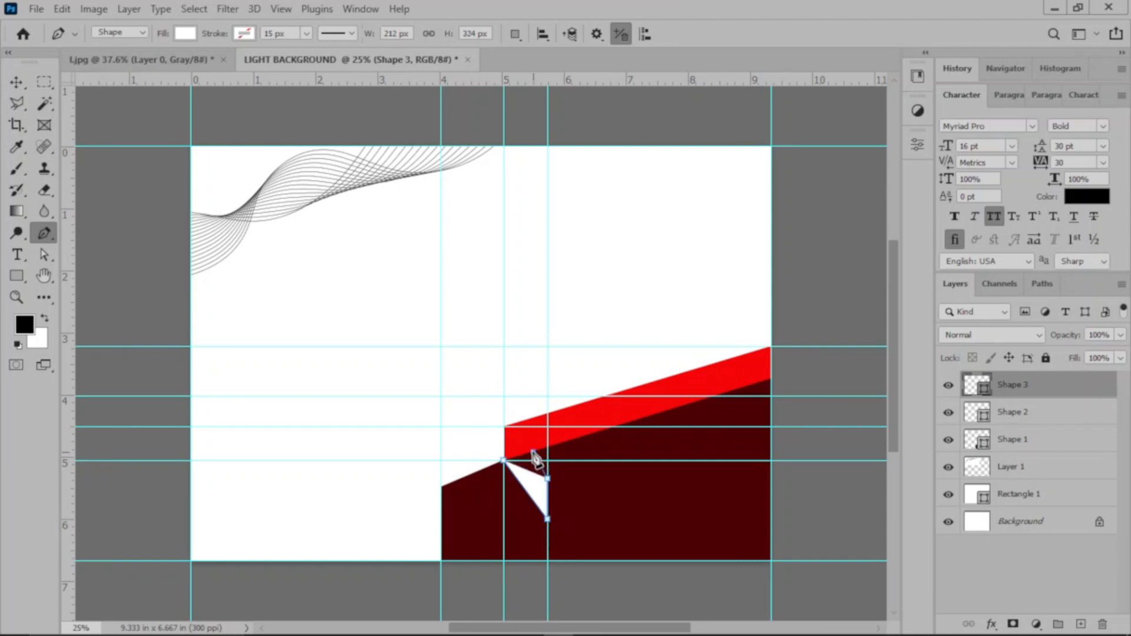
pyautogui.click(504, 461)
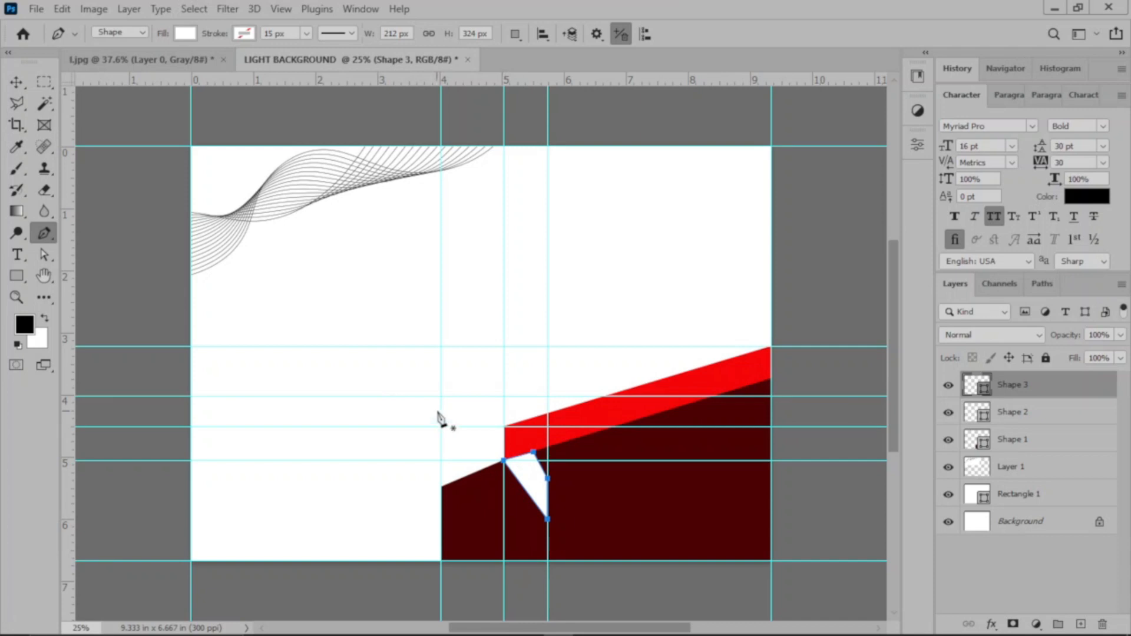
# Step: Reposition the white shape's upper anchor along the red band's lower edge, closer to the 5 in vertical guide
pyautogui.click(46, 254)
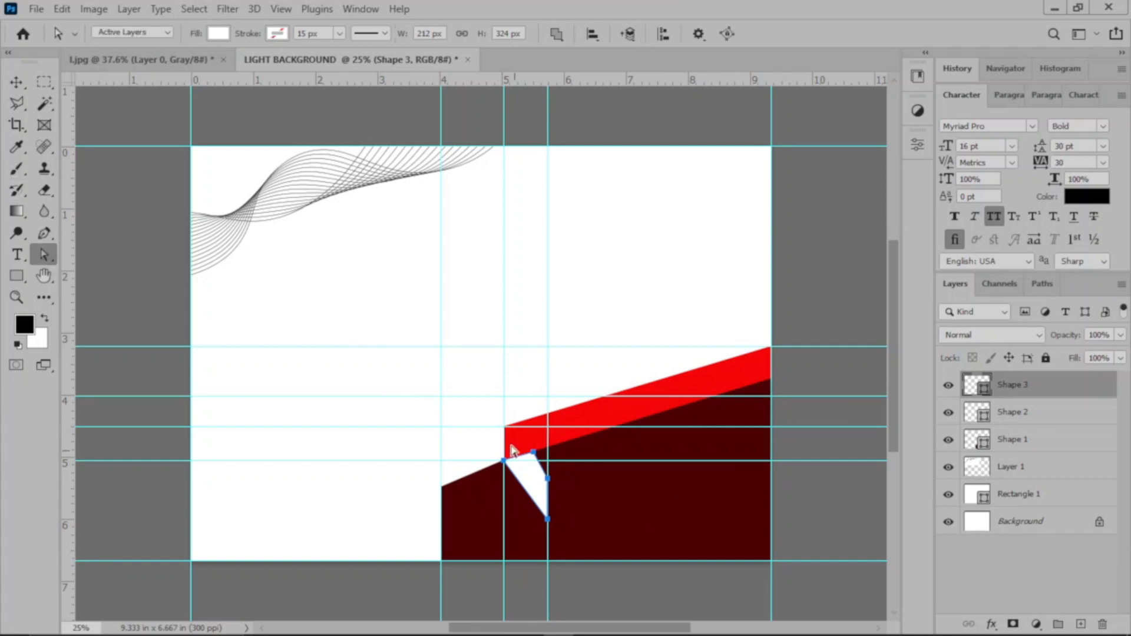
pyautogui.click(533, 453)
pyautogui.scroll(3, 537, 457)
pyautogui.scroll(-3, 551, 461)
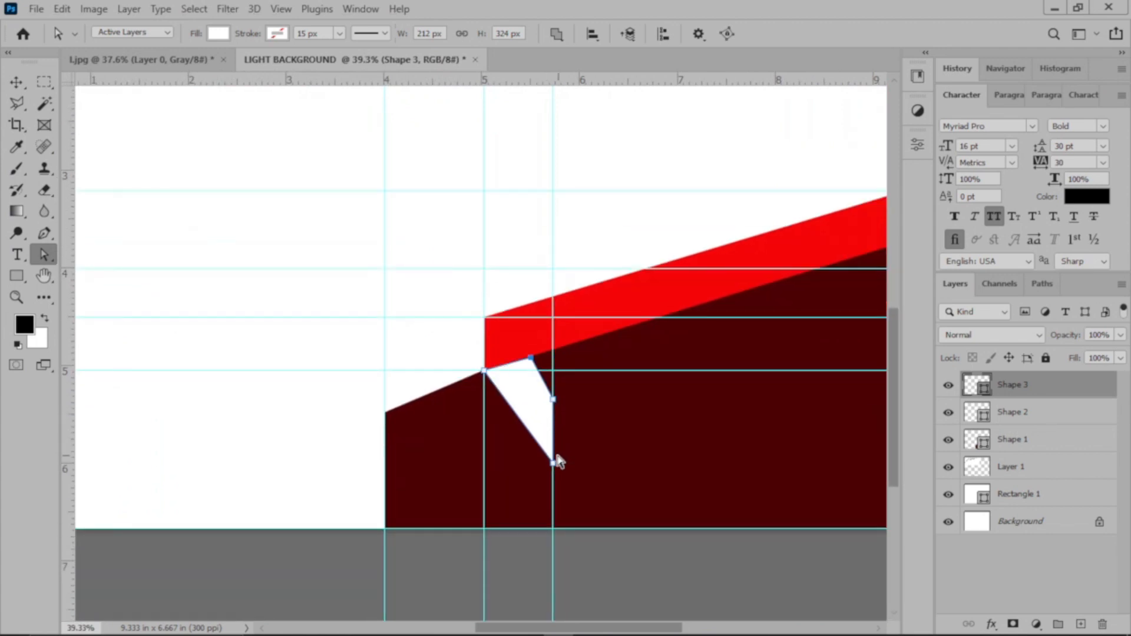
pyautogui.moveTo(531, 358); pyautogui.dragTo(539, 355)
pyautogui.click(538, 354)
pyautogui.moveTo(540, 354)
pyautogui.mouseDown()
pyautogui.moveTo(543, 362)
pyautogui.moveTo(523, 364)
pyautogui.mouseUp()
# Step: Move the 5.7 in vertical guide to about 6.2 in and stretch the white shape to it as a diagonal band about 368 x 368 px
pyautogui.press('v')
pyautogui.moveTo(551, 505); pyautogui.dragTo(603, 503)
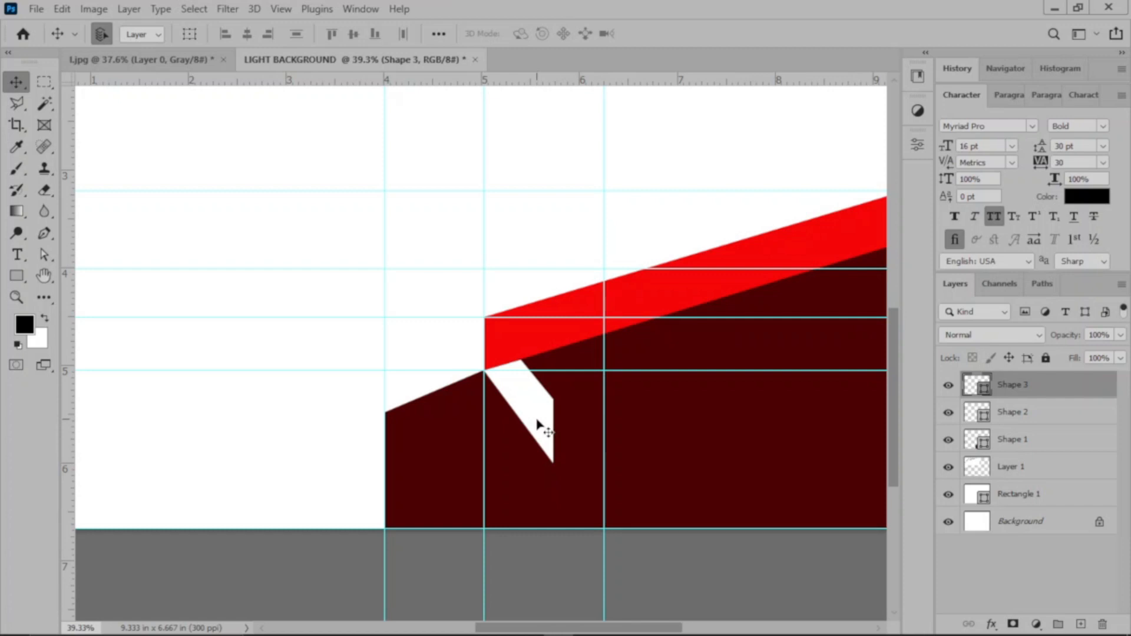
pyautogui.press('a')
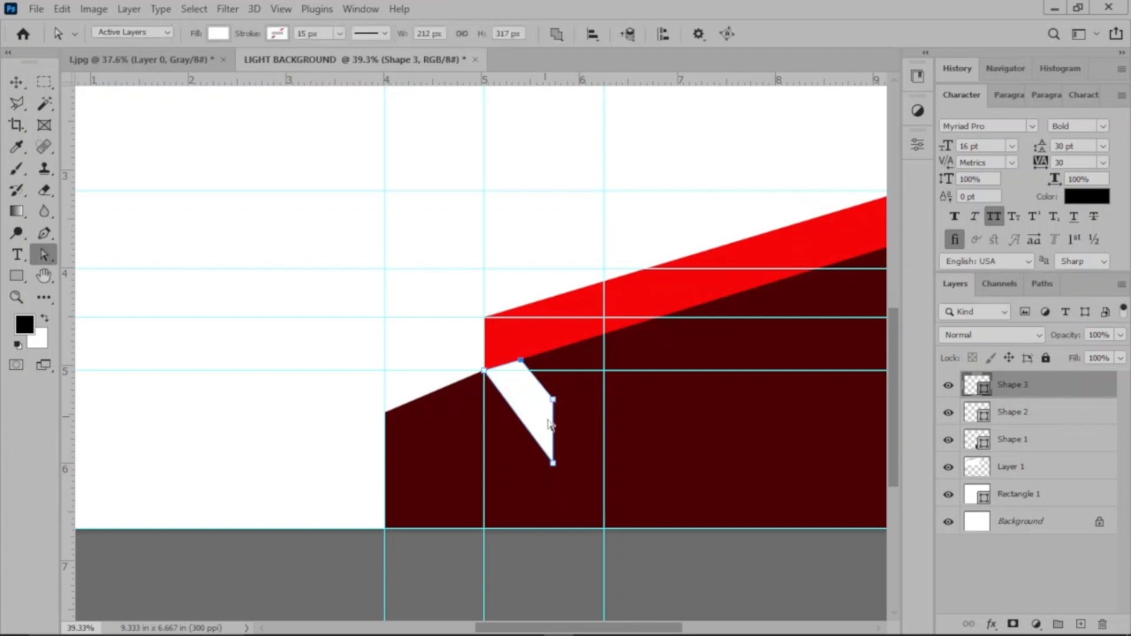
pyautogui.moveTo(554, 402); pyautogui.dragTo(604, 432)
pyautogui.moveTo(554, 465); pyautogui.dragTo(603, 477)
pyautogui.moveTo(522, 359); pyautogui.dragTo(526, 357)
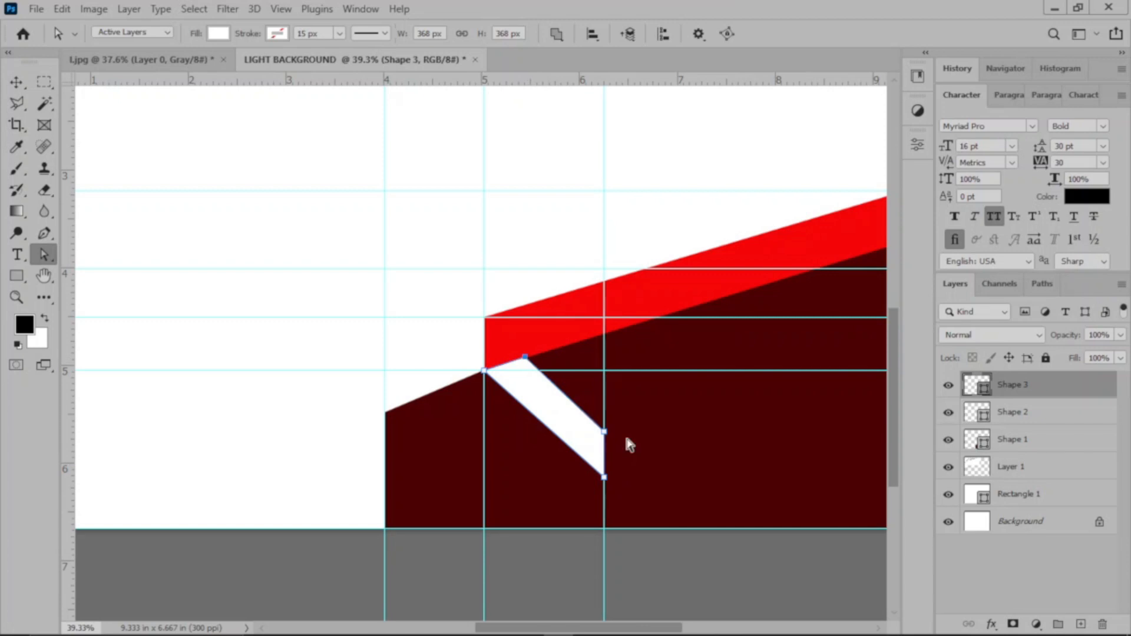
pyautogui.moveTo(605, 431); pyautogui.dragTo(604, 428)
# Step: Fill the white diagonal band, Shape 3, with dark red 740303, starting from the large shape's color
pyautogui.click(16, 81)
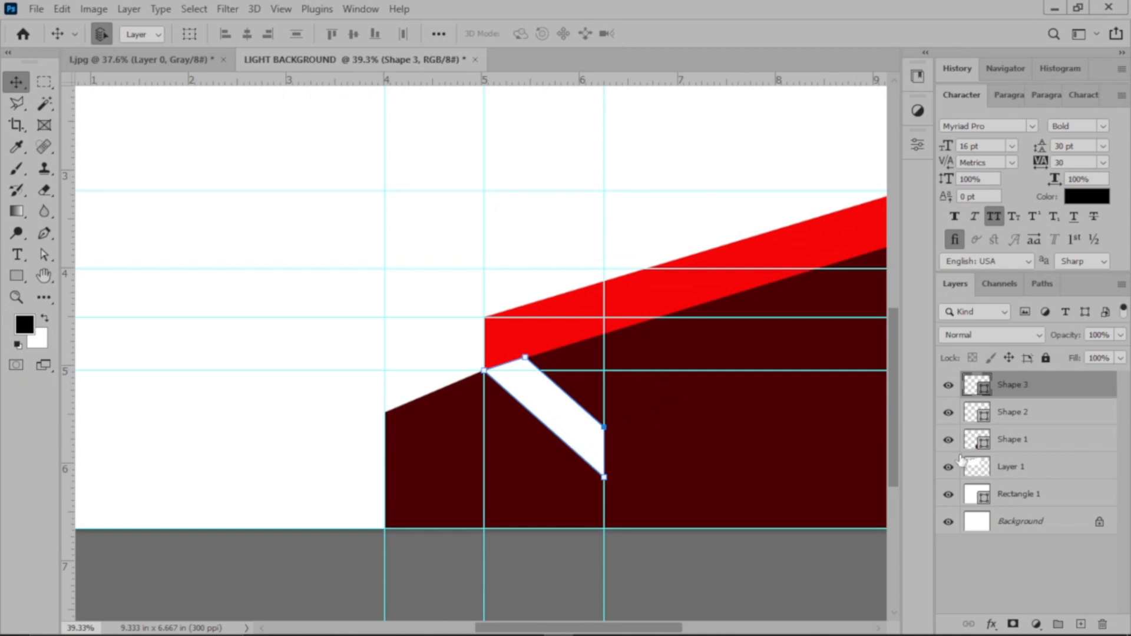
pyautogui.doubleClick(970, 391)
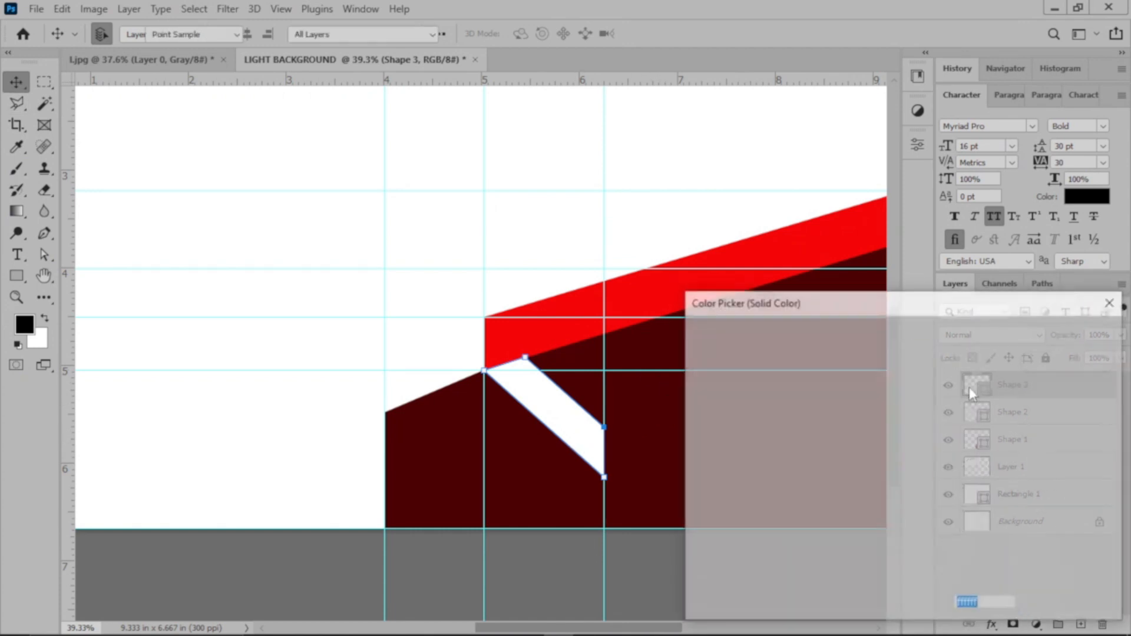
pyautogui.click(658, 406)
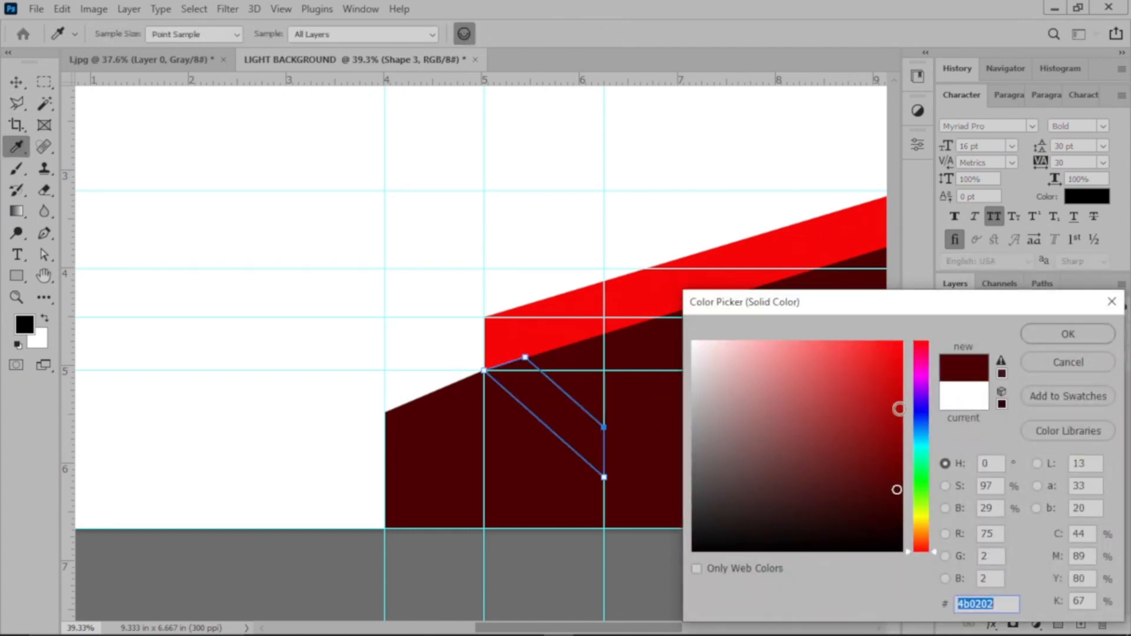
pyautogui.click(892, 434)
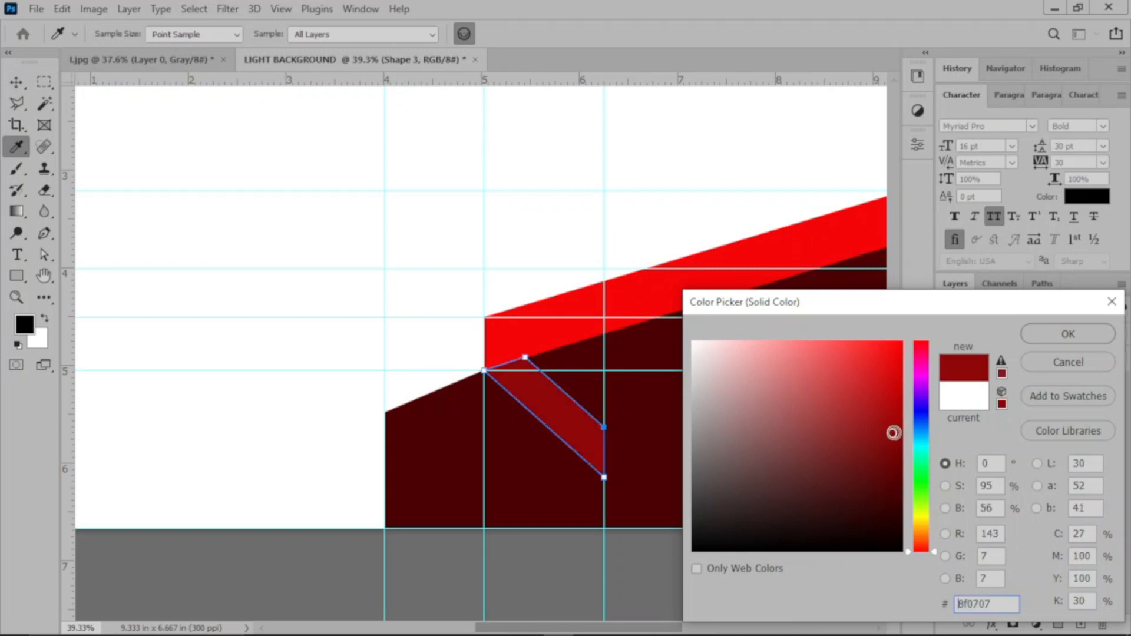
pyautogui.moveTo(893, 433); pyautogui.dragTo(896, 456)
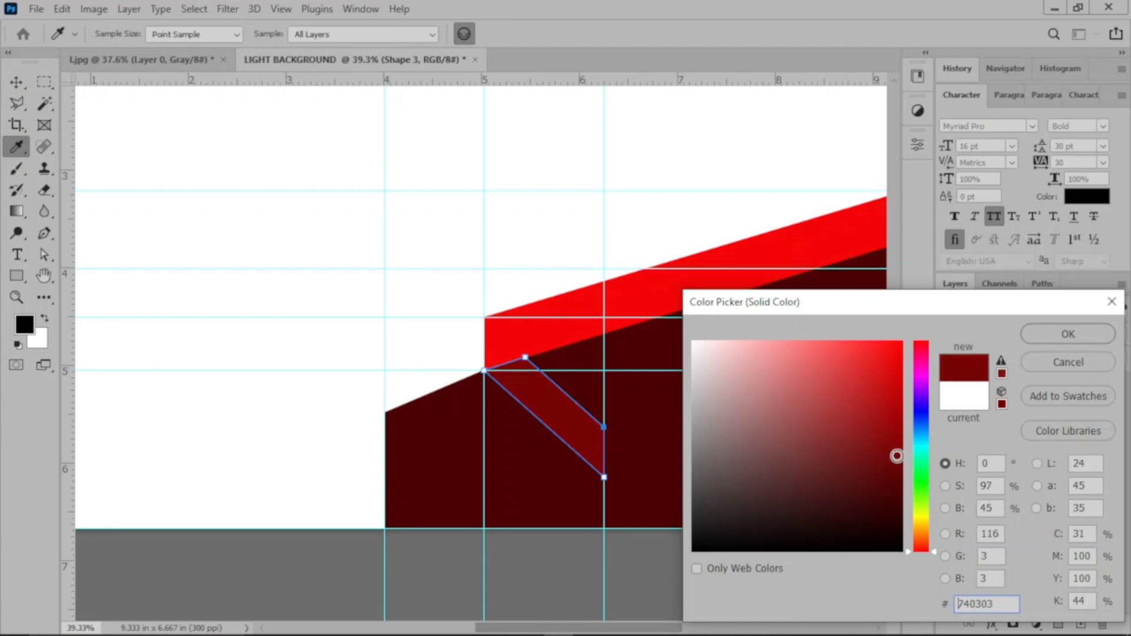
pyautogui.click(1041, 337)
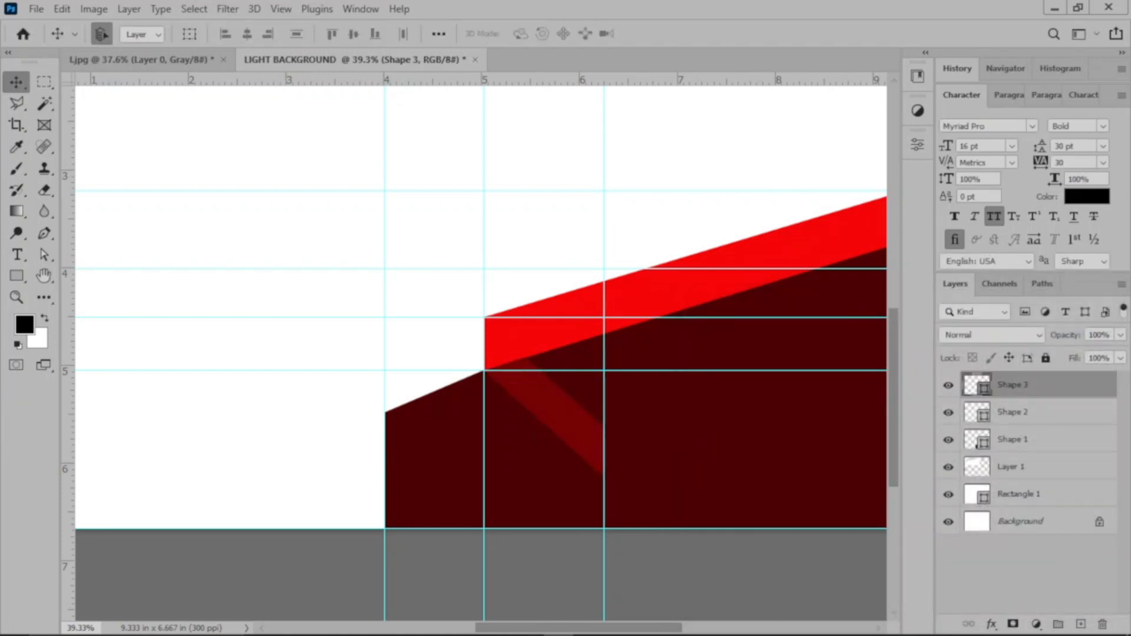
# Step: Draw a closed diagonal band about 368 x 228 px with the Pen tool, from Shape 3's lower end down to the canvas's bottom edge at the 5 in guide
pyautogui.moveTo(859, 634)
pyautogui.click(44, 234)
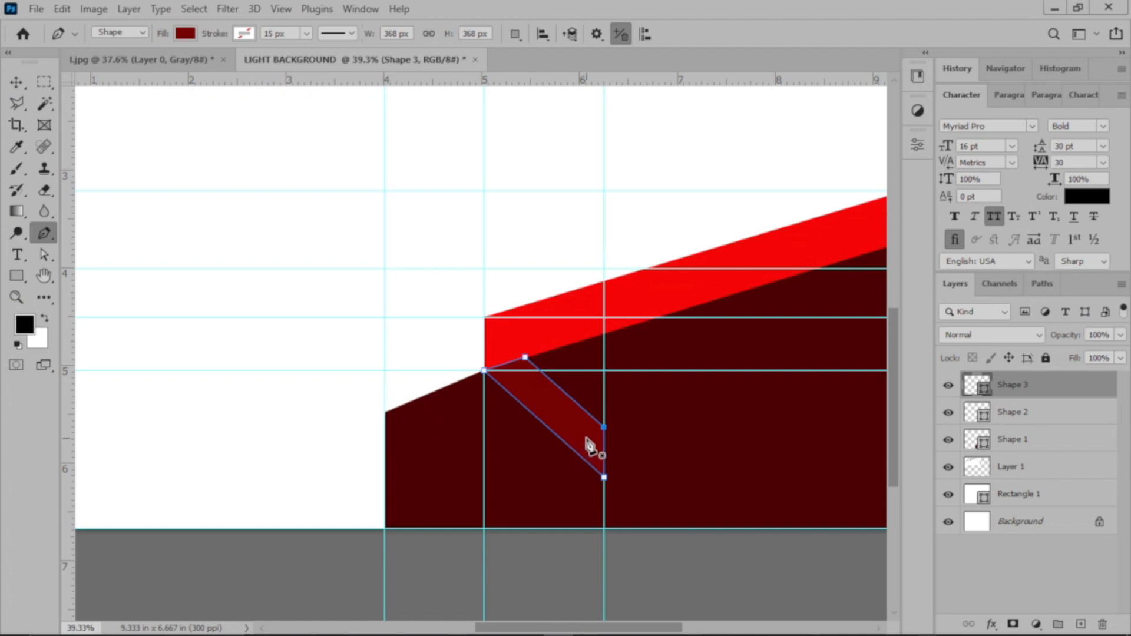
pyautogui.click(582, 459)
pyautogui.click(485, 529)
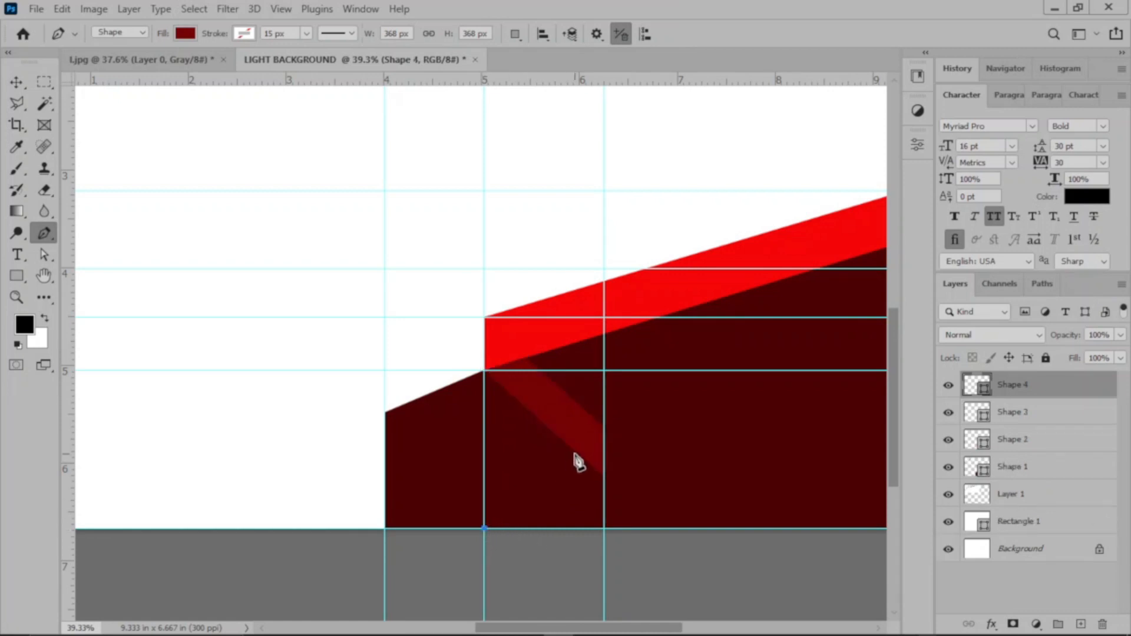
pyautogui.click(576, 454)
pyautogui.click(603, 477)
pyautogui.click(534, 528)
pyautogui.click(485, 527)
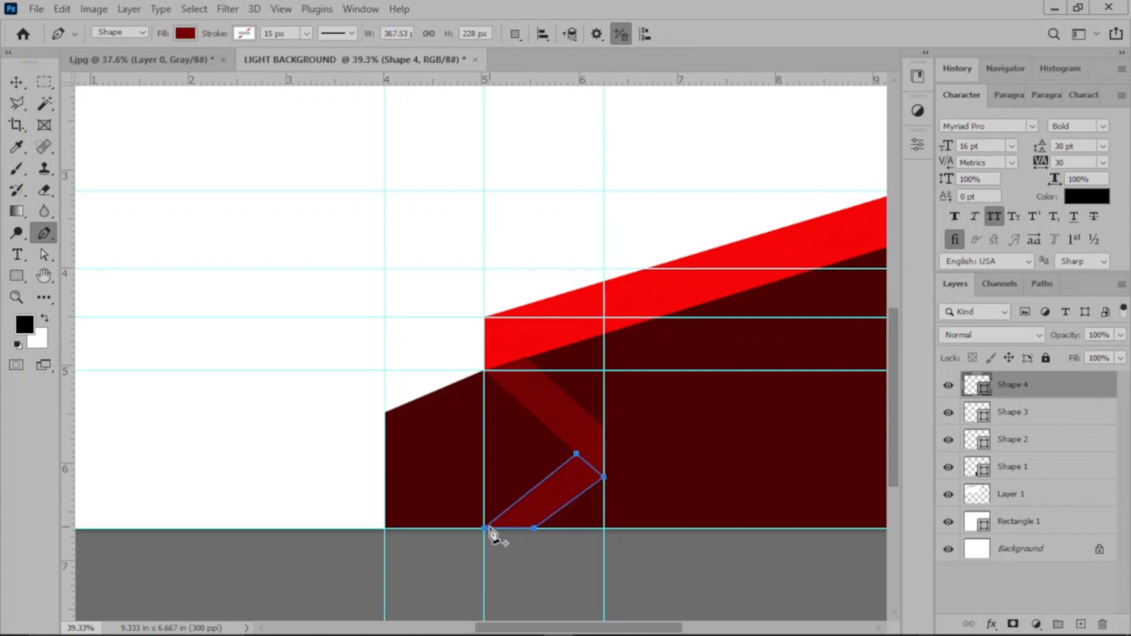
# Step: Adjust the new lower band's top anchor and its right anchor on the canvas's bottom edge to even out the band's width
pyautogui.click(43, 254)
pyautogui.moveTo(534, 529); pyautogui.dragTo(538, 530)
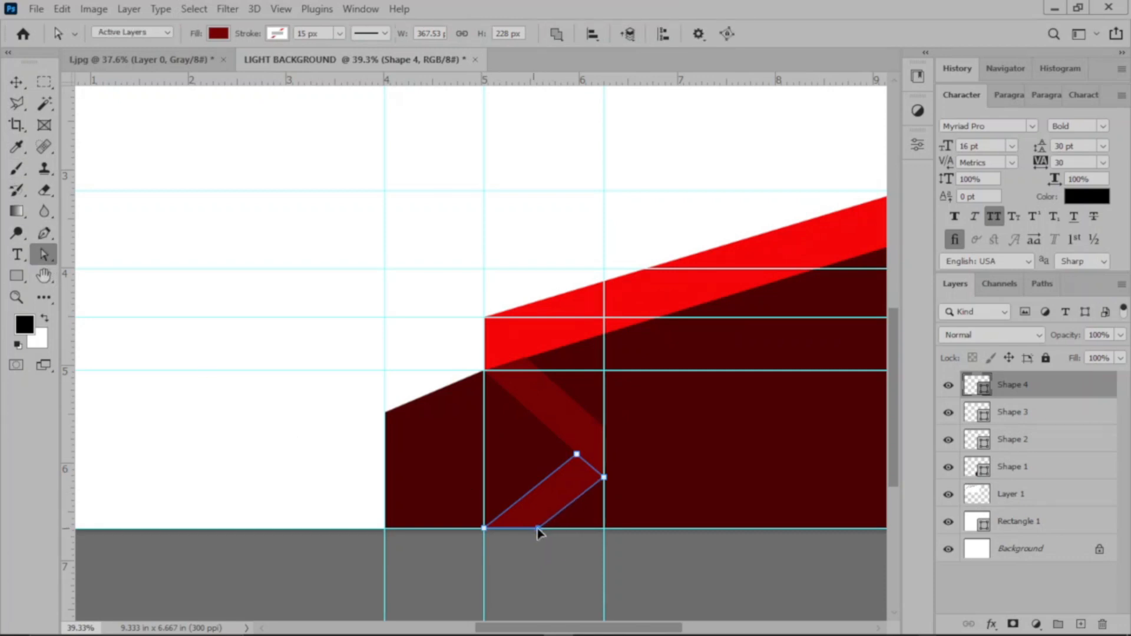
pyautogui.keyDown('shift'); pyautogui.click(576, 459); pyautogui.keyUp('shift')
pyautogui.moveTo(577, 458)
pyautogui.mouseDown()
pyautogui.moveTo(568, 468)
pyautogui.moveTo(575, 454)
pyautogui.mouseUp()
pyautogui.moveTo(537, 529); pyautogui.dragTo(543, 530)
# Step: Fill the lower diagonal band, Shape 4, with bright red f30505 sampled from the long slanted band
pyautogui.click(16, 82)
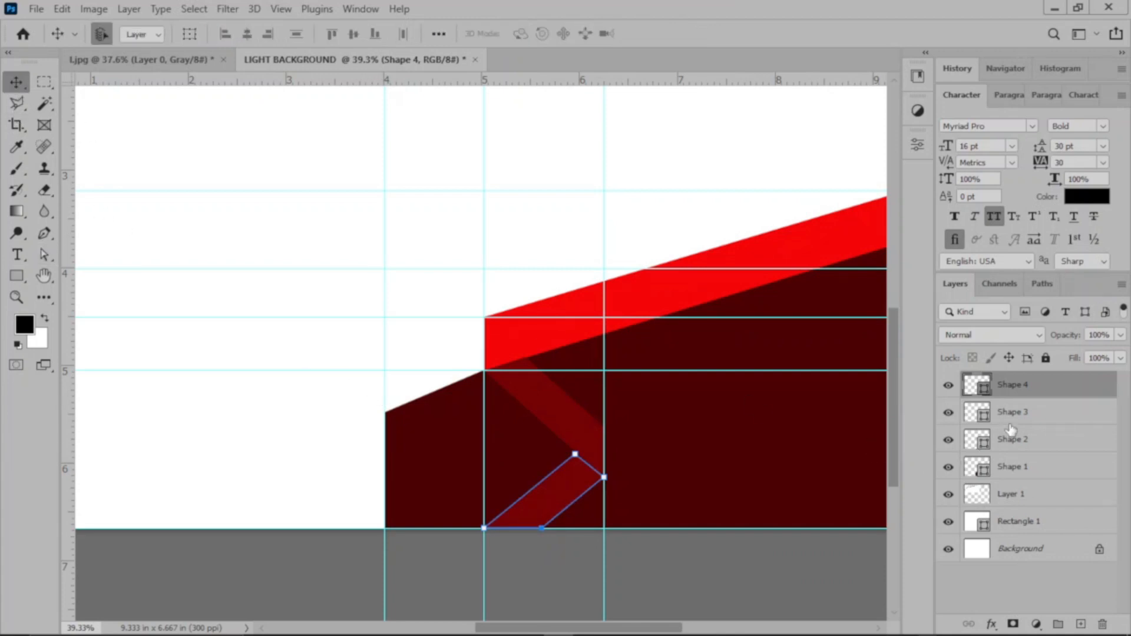
pyautogui.doubleClick(976, 384)
pyautogui.click(629, 299)
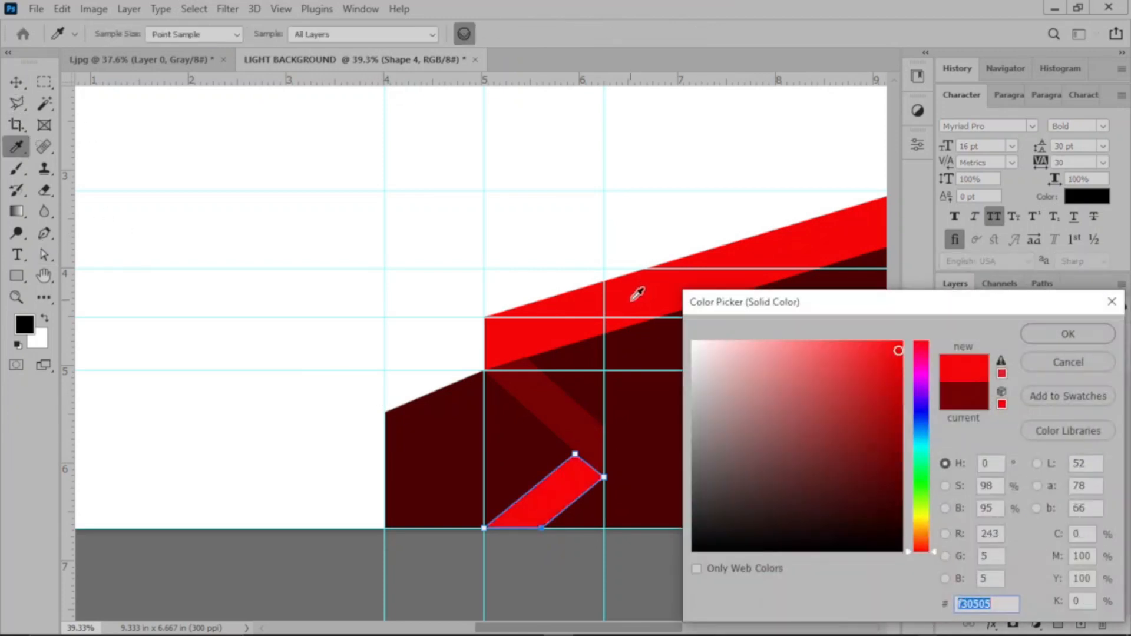
pyautogui.click(1060, 336)
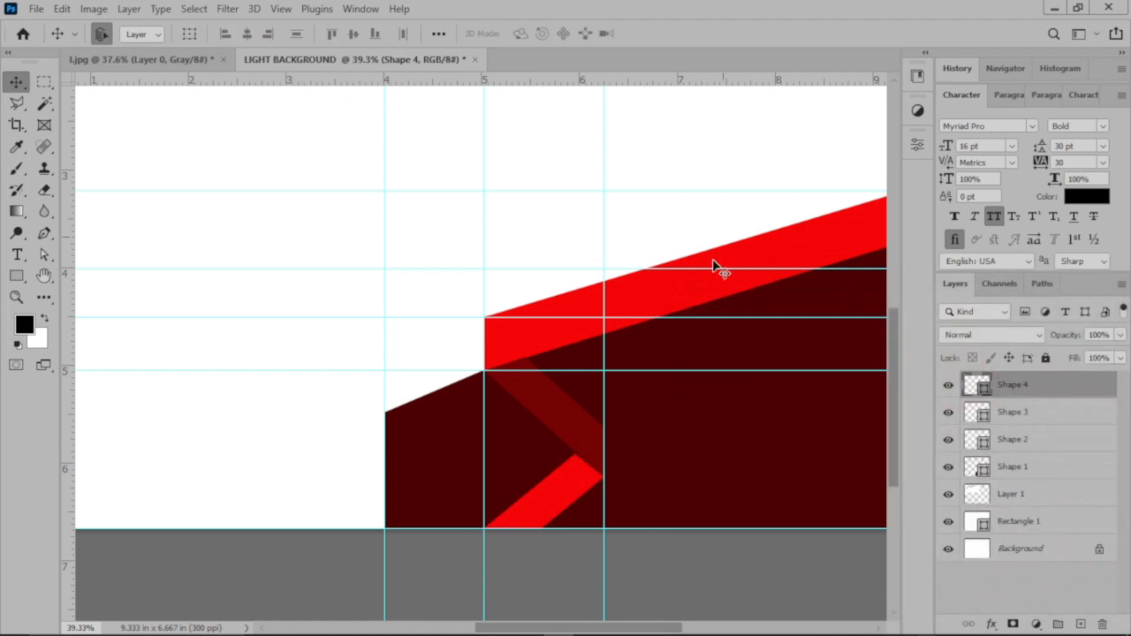
# Step: Fine-tune Shape 4's top anchor to meet the dark red band's edge, making the shape about 368 x 230 px
pyautogui.scroll(5, 601, 469)
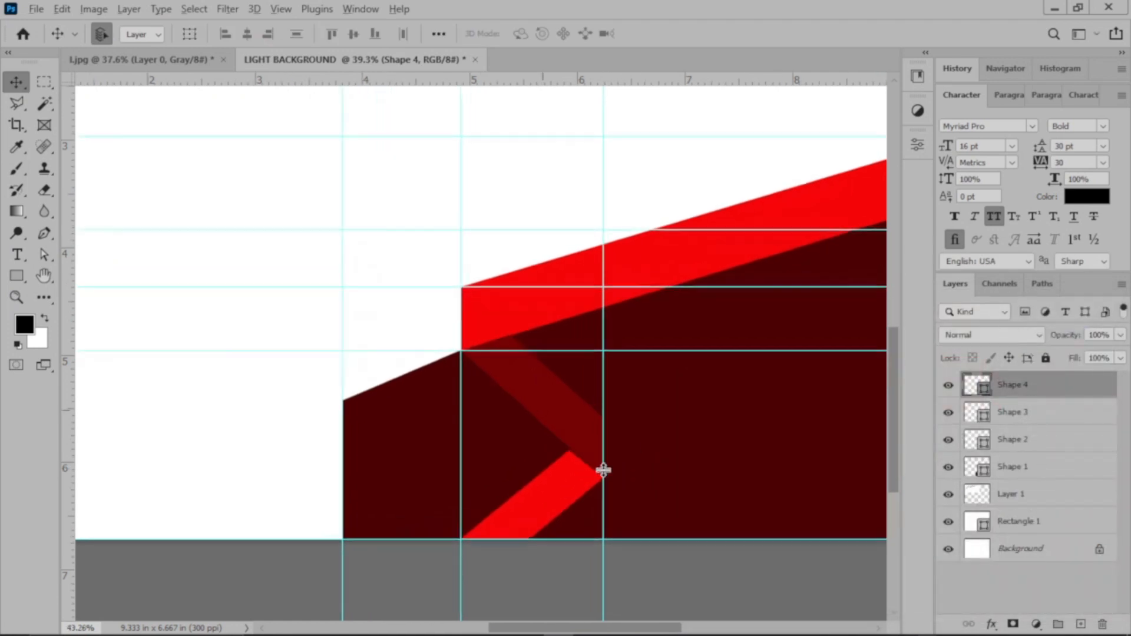
pyautogui.scroll(-1, 568, 486)
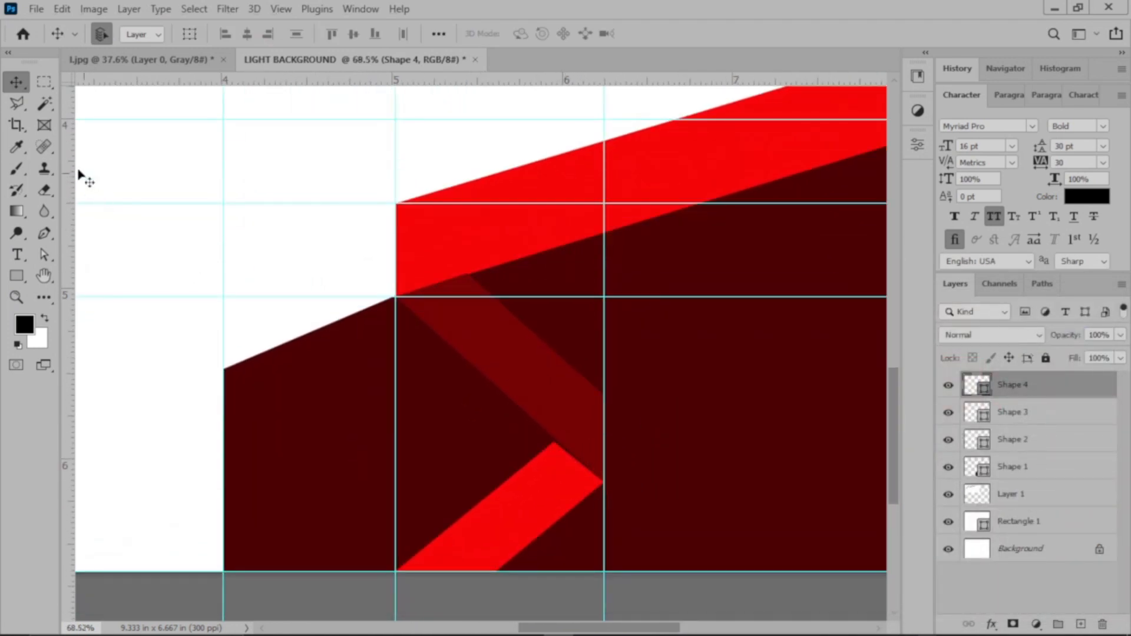
pyautogui.click(44, 254)
pyautogui.click(553, 442)
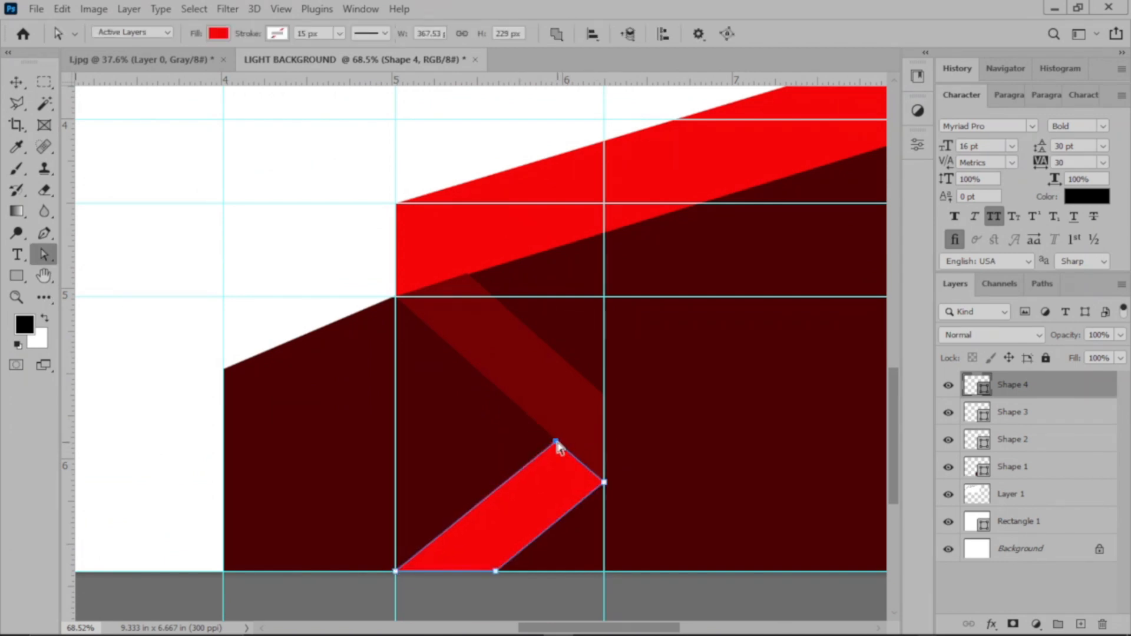
pyautogui.click(604, 483)
pyautogui.click(19, 75)
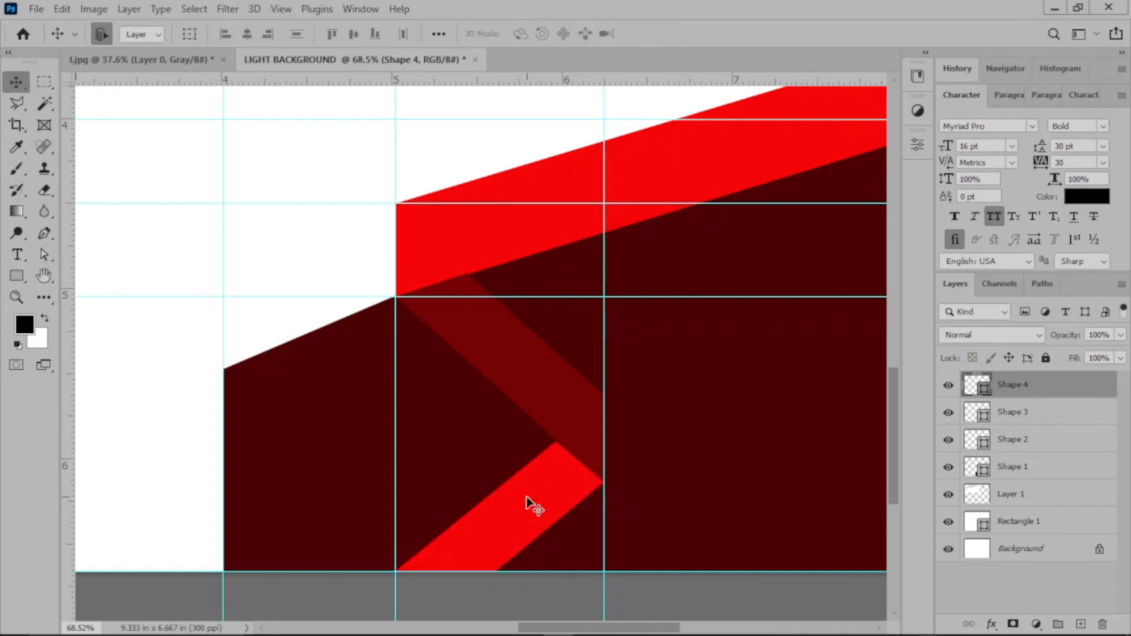
pyautogui.press('a')
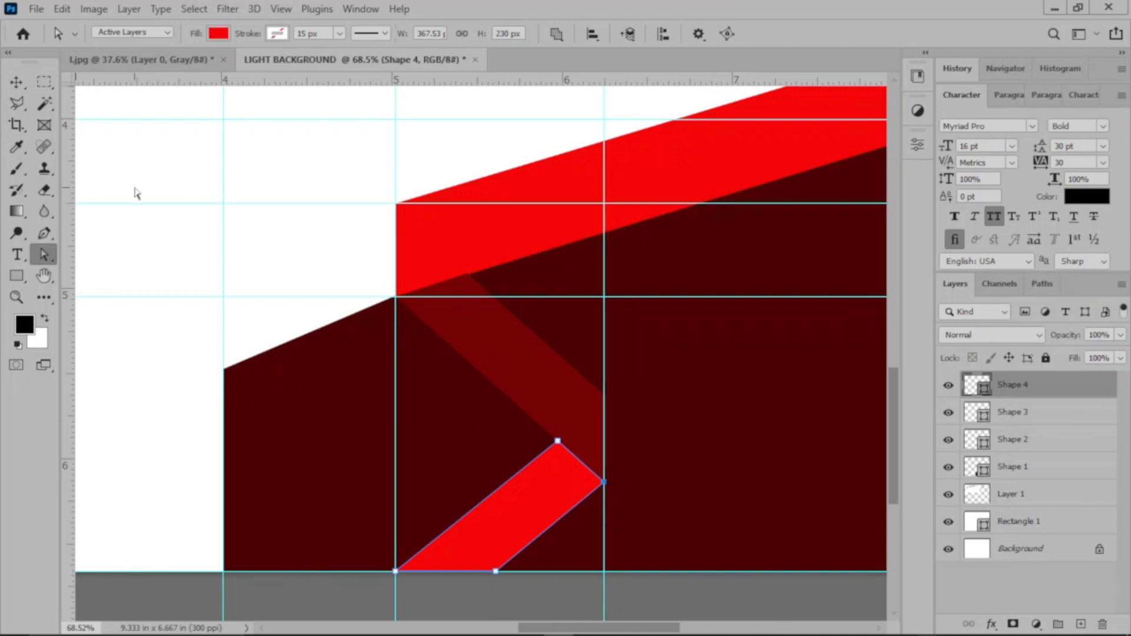
pyautogui.hotkey('ctrl', '0')
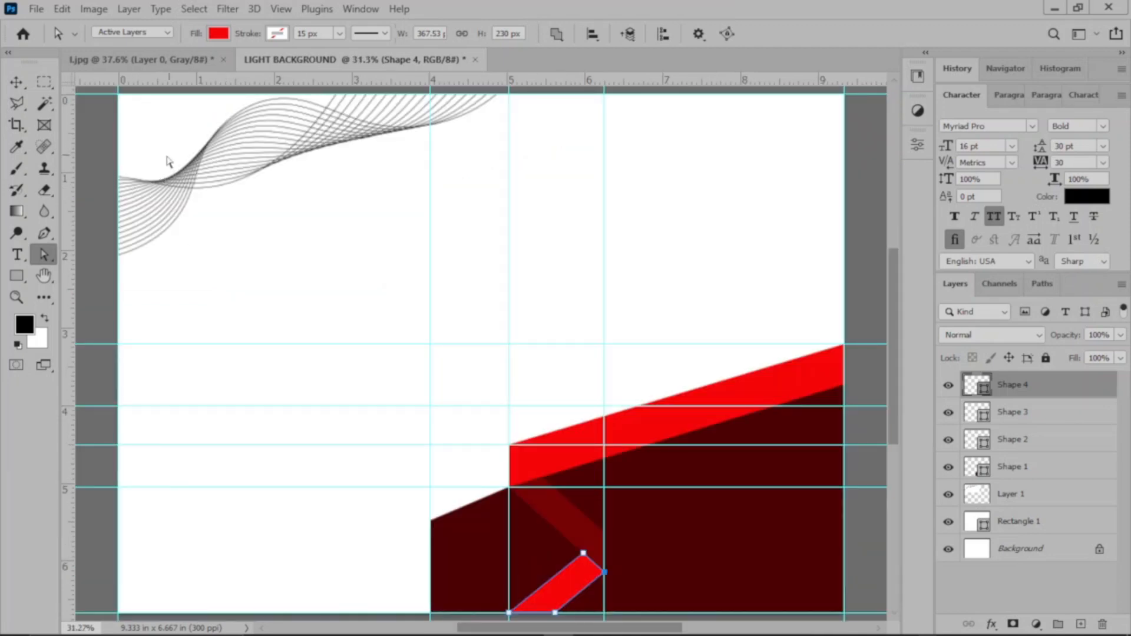
pyautogui.click(17, 82)
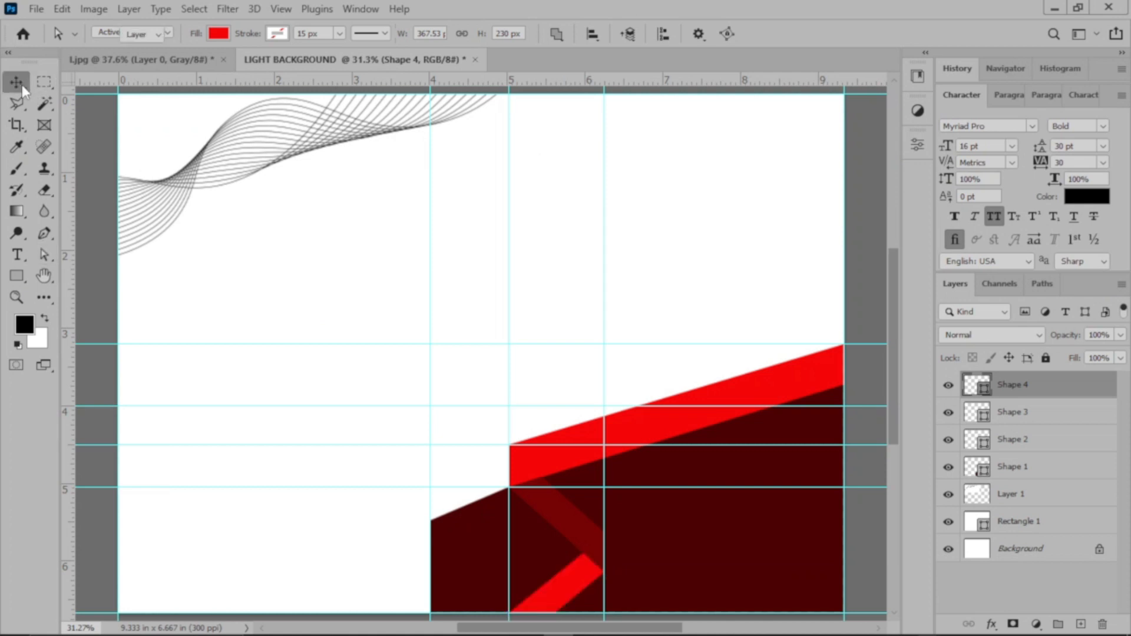
pyautogui.click(453, 289)
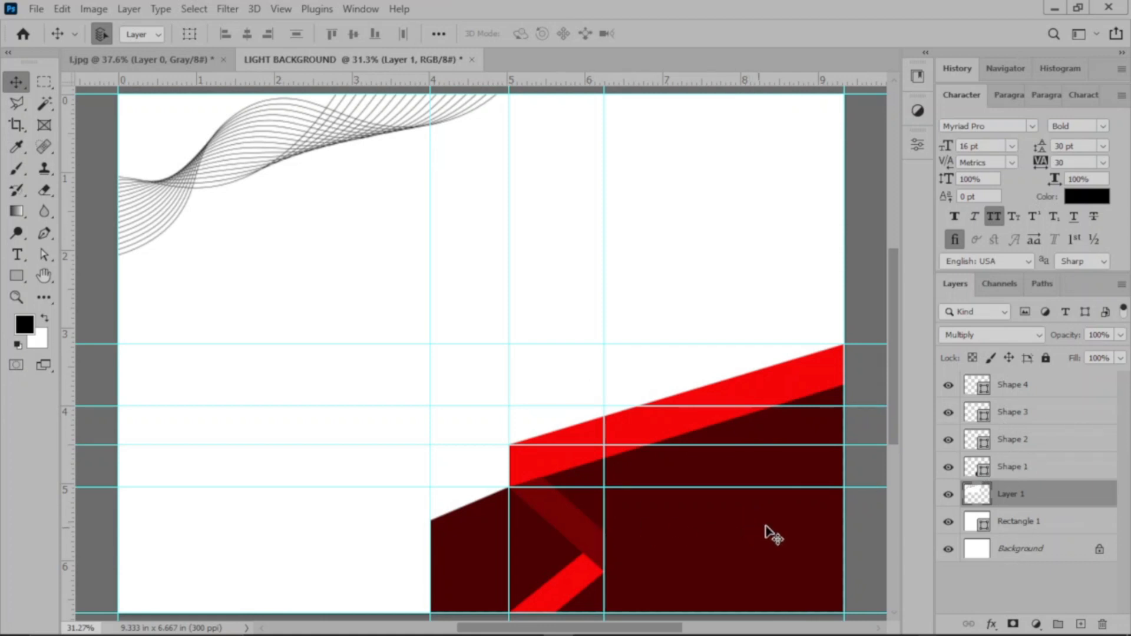
pyautogui.click(1040, 450)
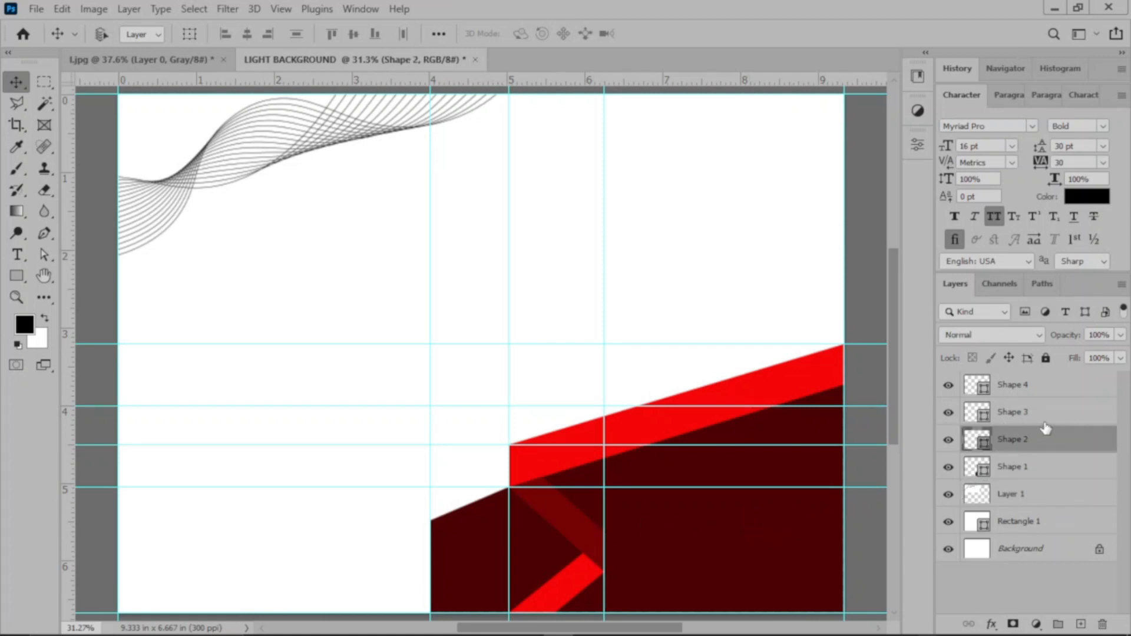
pyautogui.keyDown('shift'); pyautogui.click(1045, 420); pyautogui.keyUp('shift')
pyautogui.keyDown('shift'); pyautogui.click(1049, 391); pyautogui.keyUp('shift')
pyautogui.click(184, 34)
pyautogui.moveTo(843, 326); pyautogui.dragTo(788, 310)
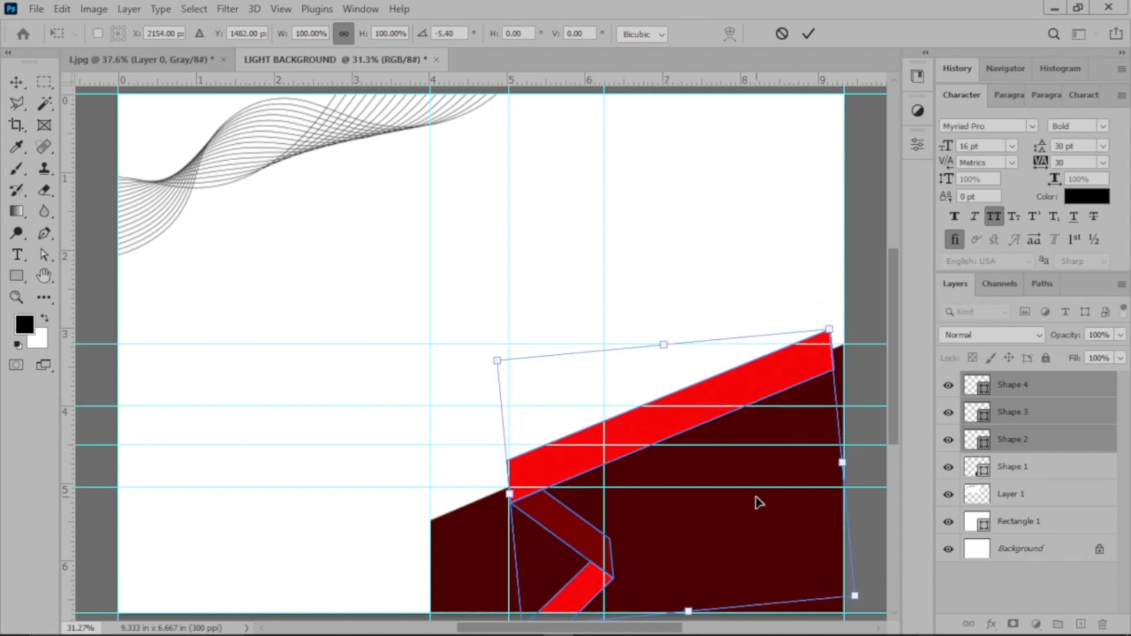
pyautogui.moveTo(752, 503)
pyautogui.mouseDown()
pyautogui.moveTo(729, 480)
pyautogui.moveTo(675, 469)
pyautogui.moveTo(732, 471)
pyautogui.moveTo(747, 492)
pyautogui.mouseUp()
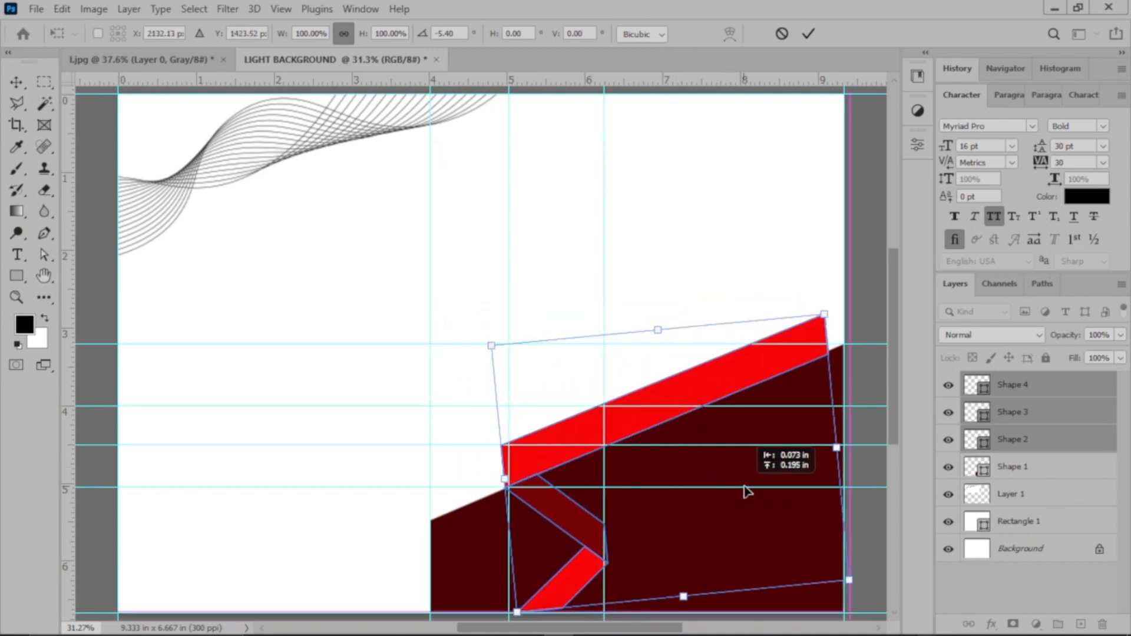
pyautogui.click(781, 34)
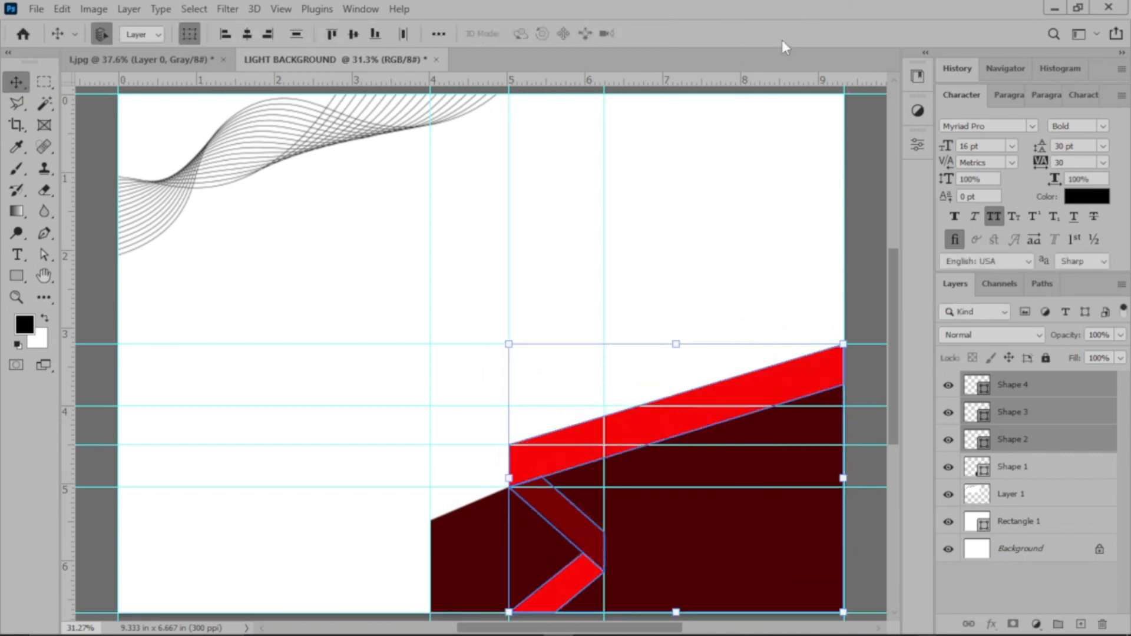
pyautogui.click(858, 247)
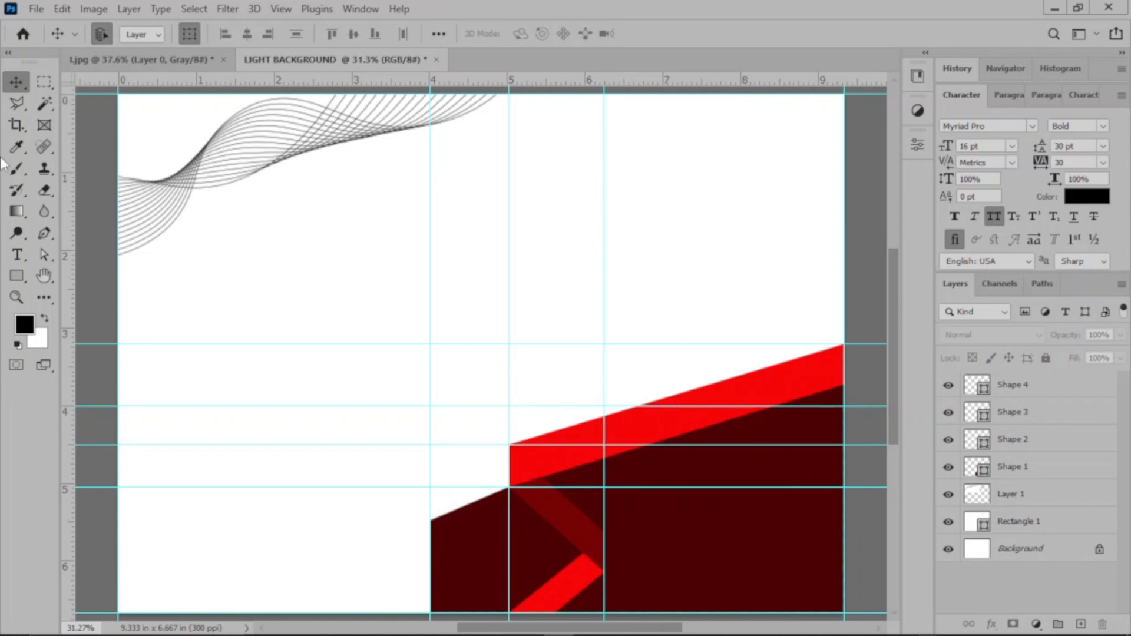
# Step: Narrow the long bright red band, Shape 2, by lowering both upper-edge anchors, making the shape about 1292 x 514 px
pyautogui.click(47, 254)
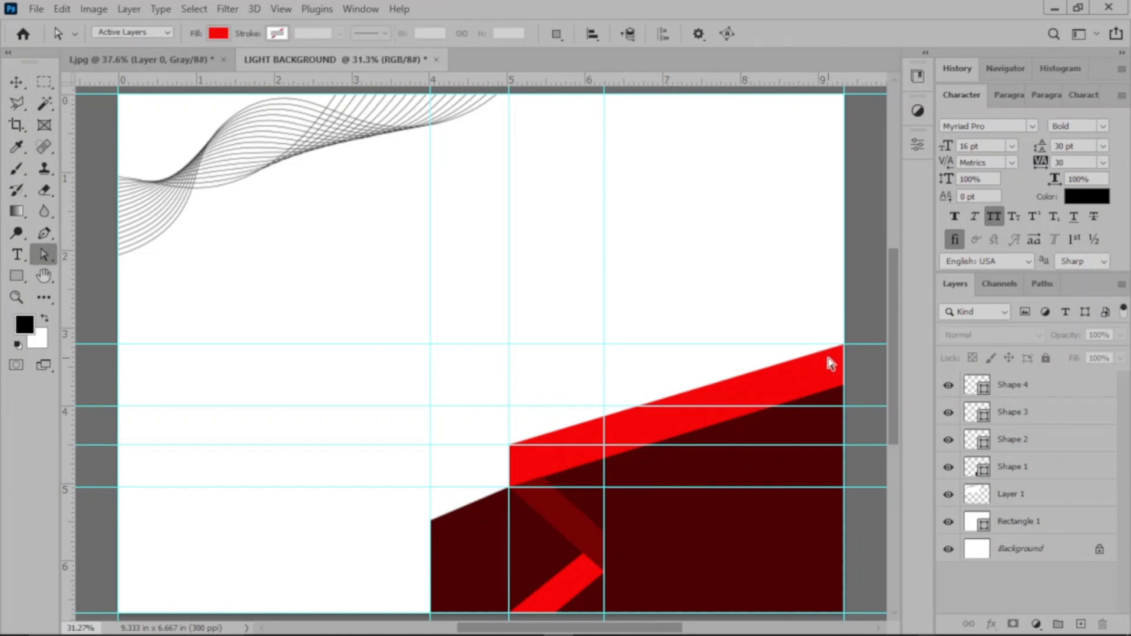
pyautogui.press('v')
pyautogui.click(829, 380)
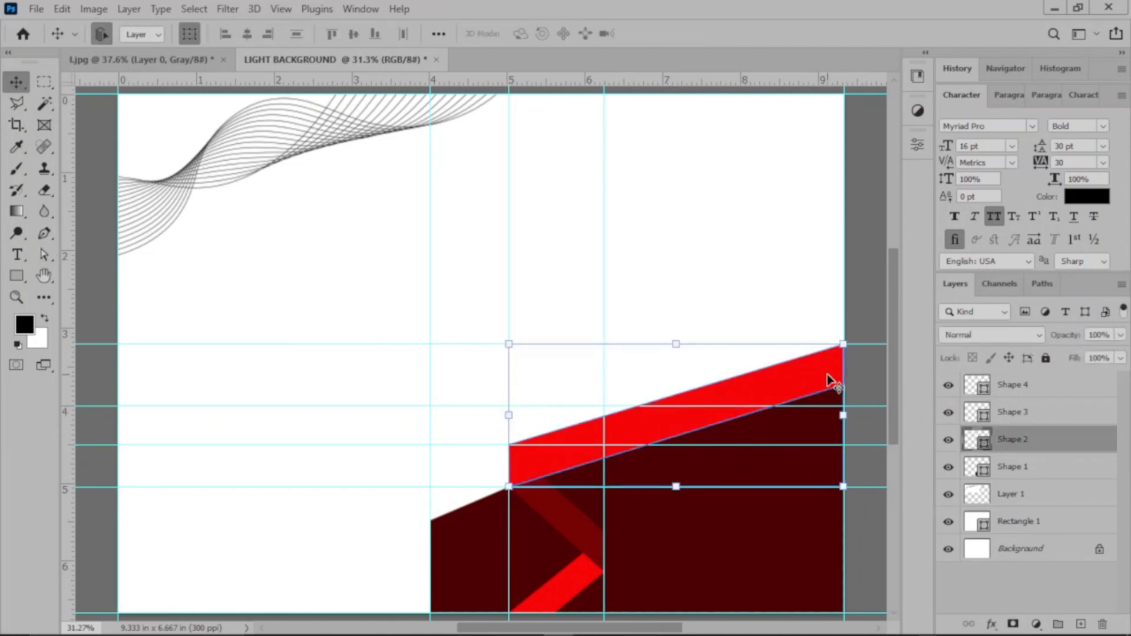
pyautogui.press('a')
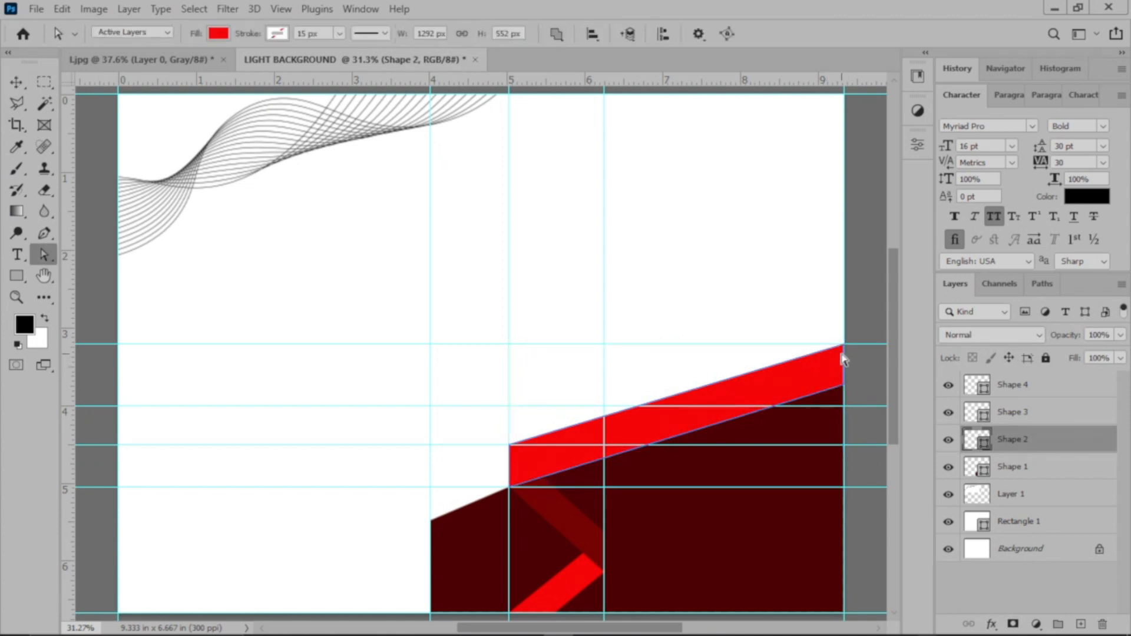
pyautogui.moveTo(843, 347); pyautogui.dragTo(843, 356)
pyautogui.moveTo(510, 446); pyautogui.dragTo(510, 455)
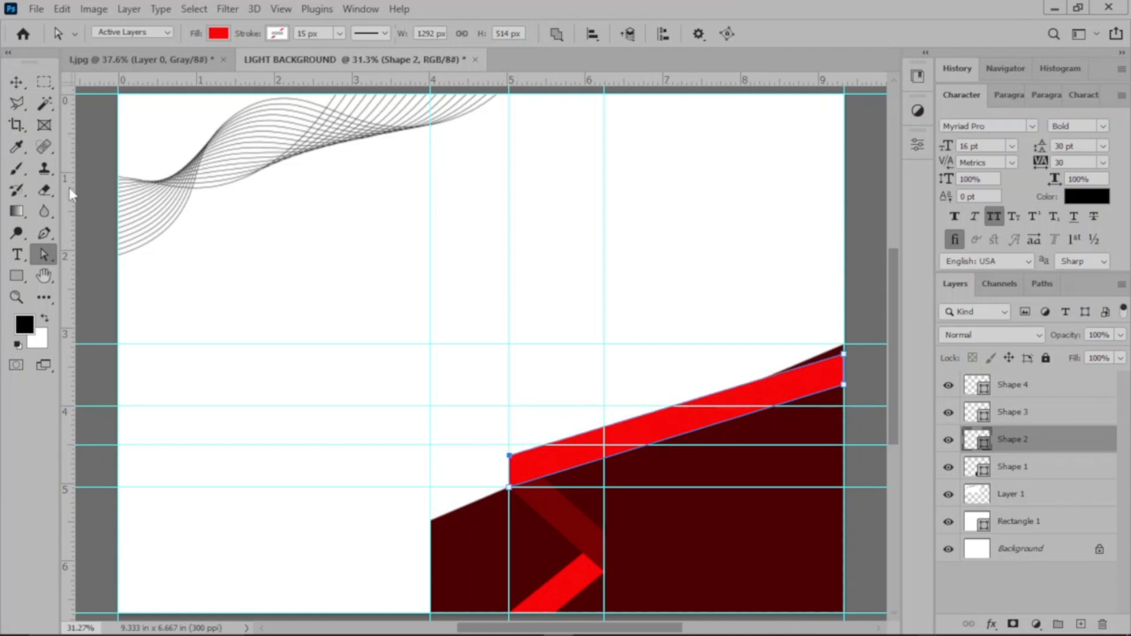
# Step: Try nudging the large dark red shape, Shape 1, down beneath the narrowed band, and restore its position
pyautogui.click(15, 78)
pyautogui.click(770, 576)
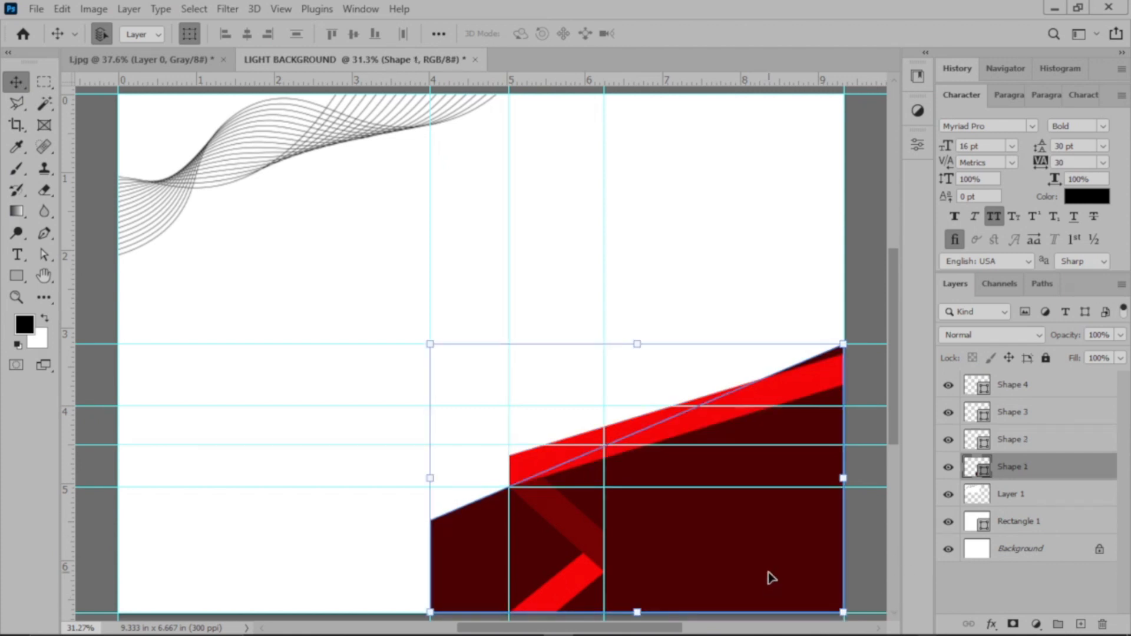
pyautogui.hotkey('shift', 'Down')
pyautogui.hotkey('shift', 'Down')
pyautogui.hotkey('shift', 'Down')
pyautogui.hotkey('shift', 'Down')
pyautogui.hotkey('shift', 'Down')
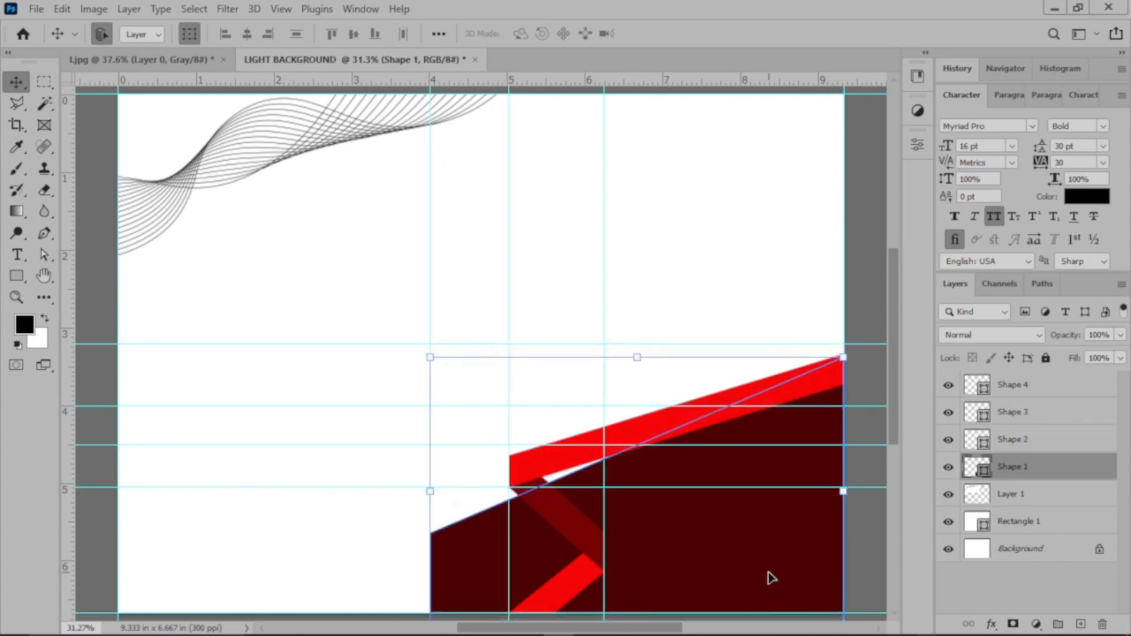
pyautogui.hotkey('shift', 'Up')
pyautogui.hotkey('shift', 'Up')
pyautogui.hotkey('shift', 'Up')
pyautogui.hotkey('shift', 'Up')
pyautogui.hotkey('shift', 'Up')
pyautogui.hotkey('shift', 'Up')
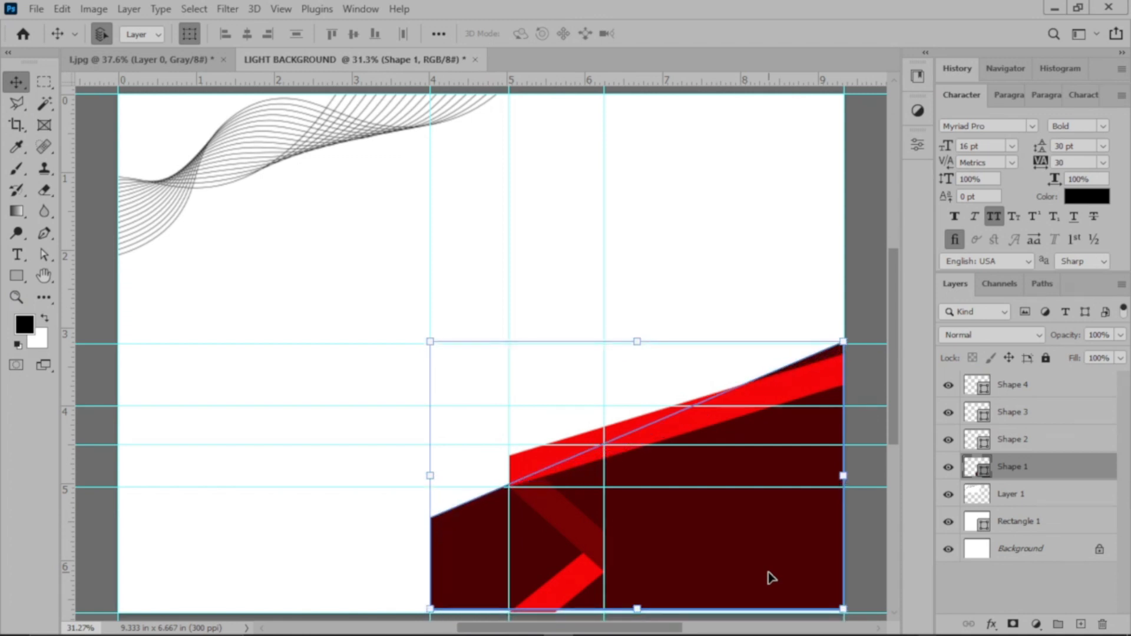
pyautogui.hotkey('shift', 'Down')
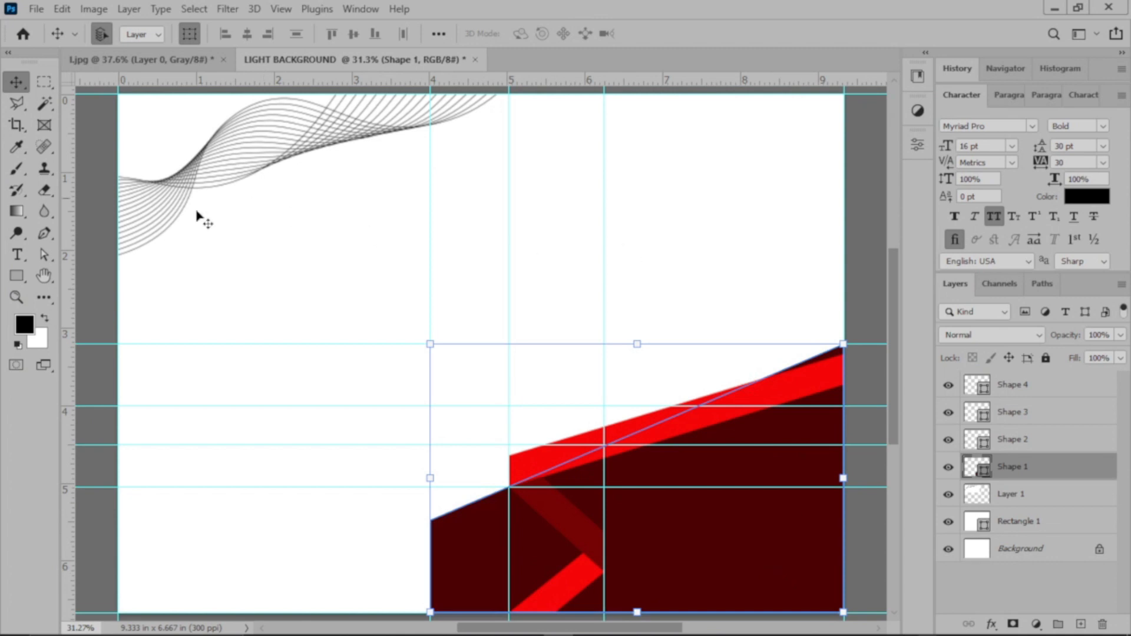
# Step: Lower Shape 1's upper-right anchor behind the long band, making it about 978 px high, and lower its upper-left anchor along the 4 in guide
pyautogui.click(44, 255)
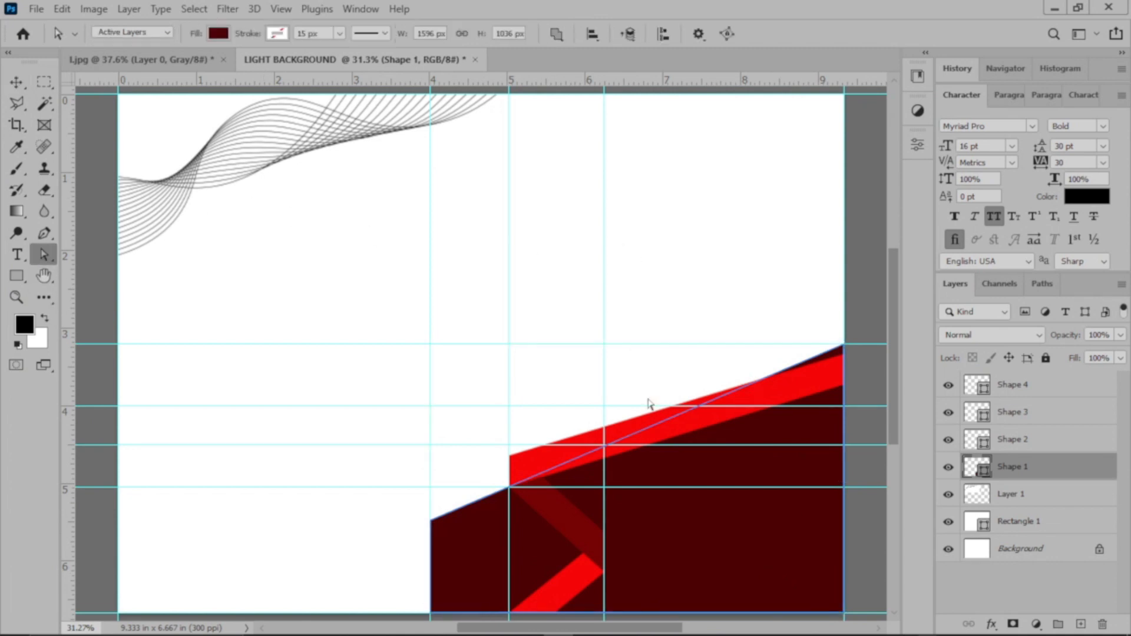
pyautogui.click(844, 343)
pyautogui.moveTo(846, 351); pyautogui.dragTo(849, 365)
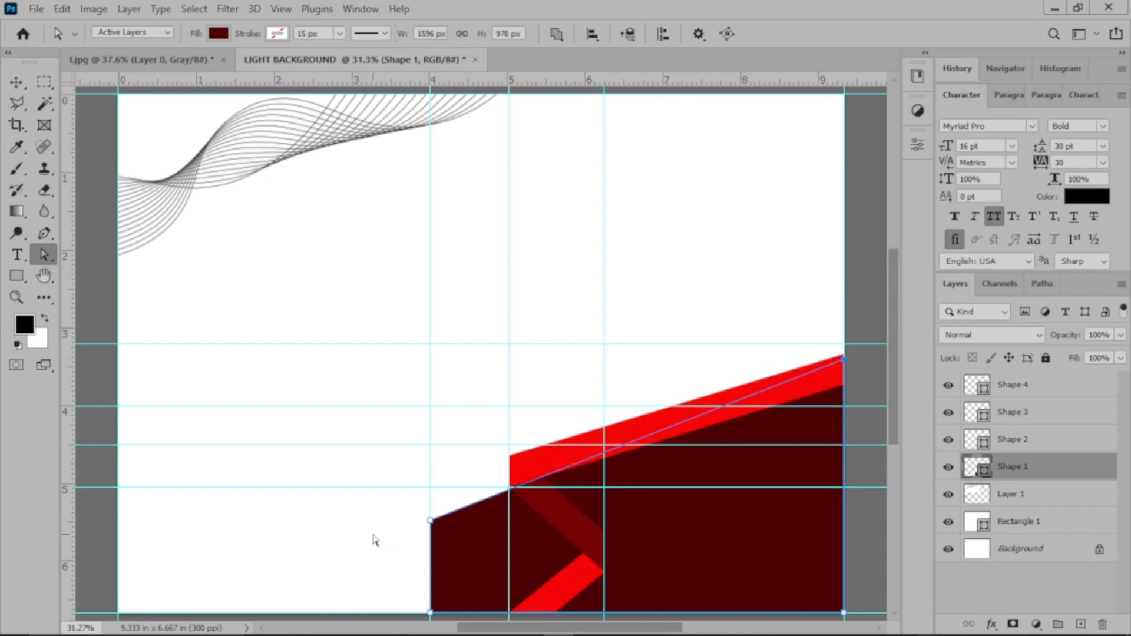
pyautogui.moveTo(430, 520); pyautogui.dragTo(431, 553)
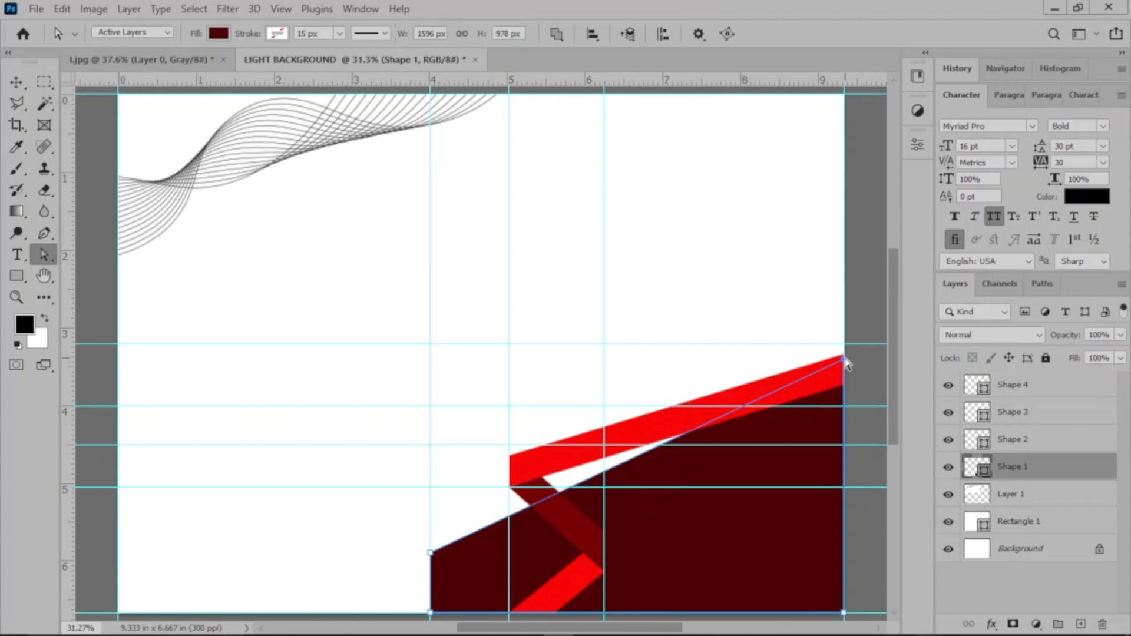
# Step: Draw a closed dark red patch about 629 x 355 px with the Pen tool over the white gap beneath the long band
pyautogui.click(39, 231)
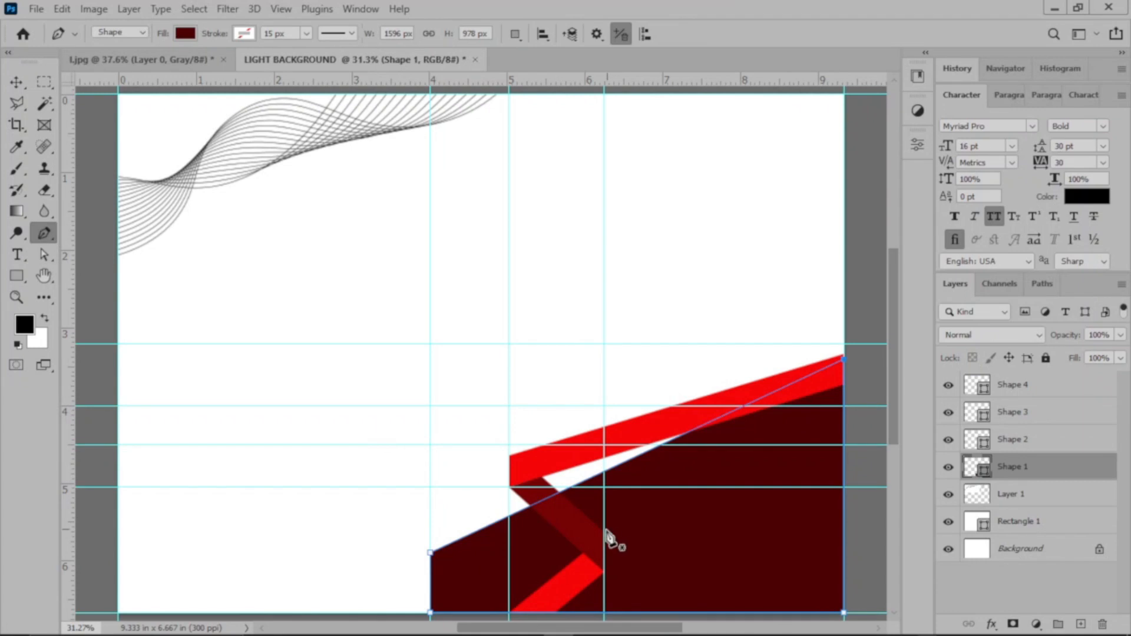
pyautogui.click(540, 469)
pyautogui.click(698, 423)
pyautogui.click(574, 515)
pyautogui.click(534, 476)
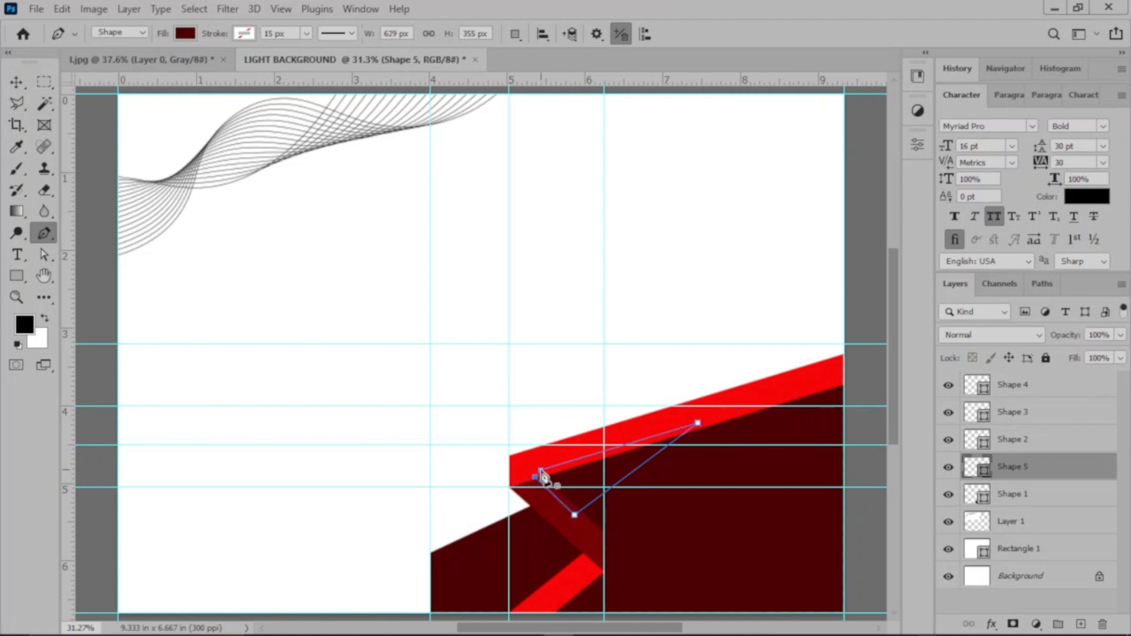
pyautogui.click(540, 470)
pyautogui.click(16, 77)
pyautogui.click(870, 445)
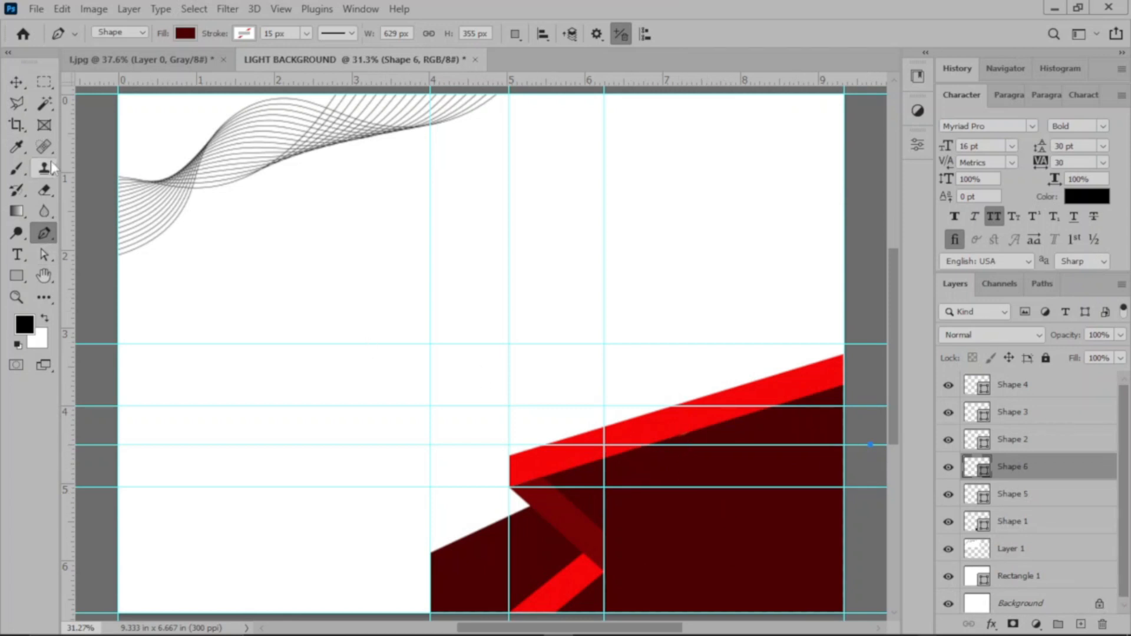
pyautogui.moveTo(1059, 469); pyautogui.dragTo(1102, 624)
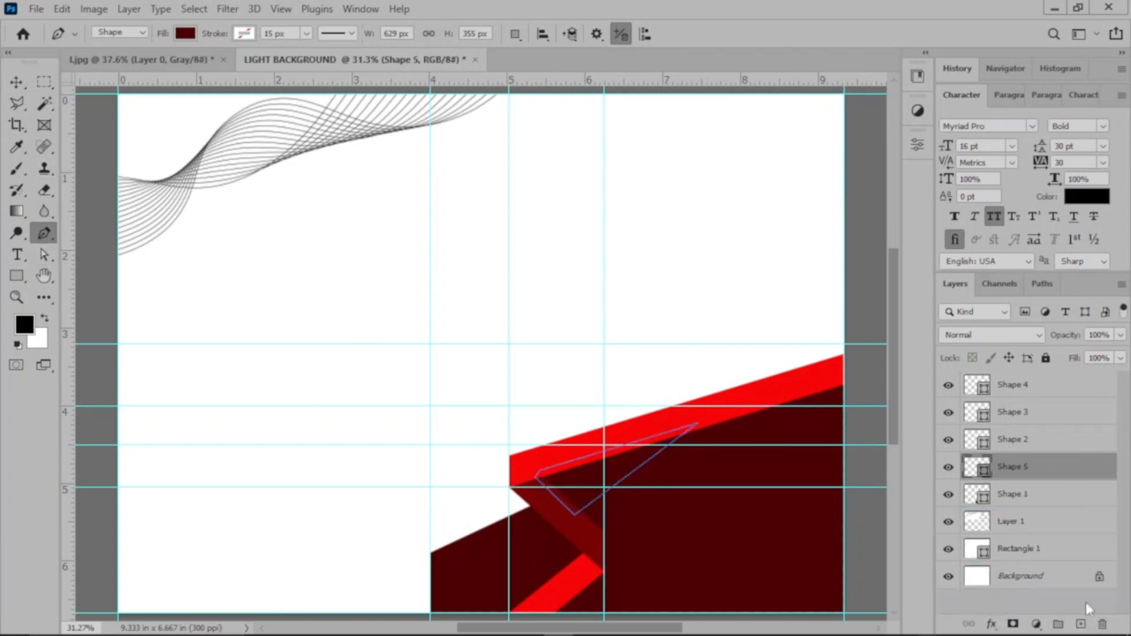
# Step: Try drawing a closed white shape about 374 x 157 px with the Pen tool between the fold and the long band's lower edge
pyautogui.click(18, 81)
pyautogui.click(661, 361)
pyautogui.scroll(1, 683, 383)
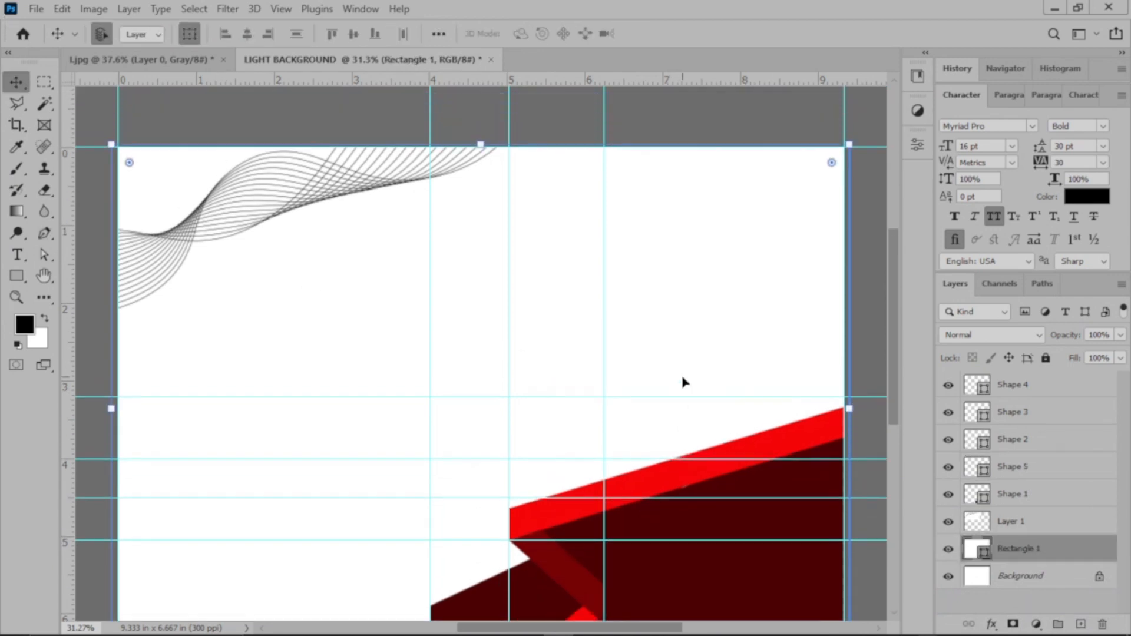
pyautogui.scroll(-2, 695, 377)
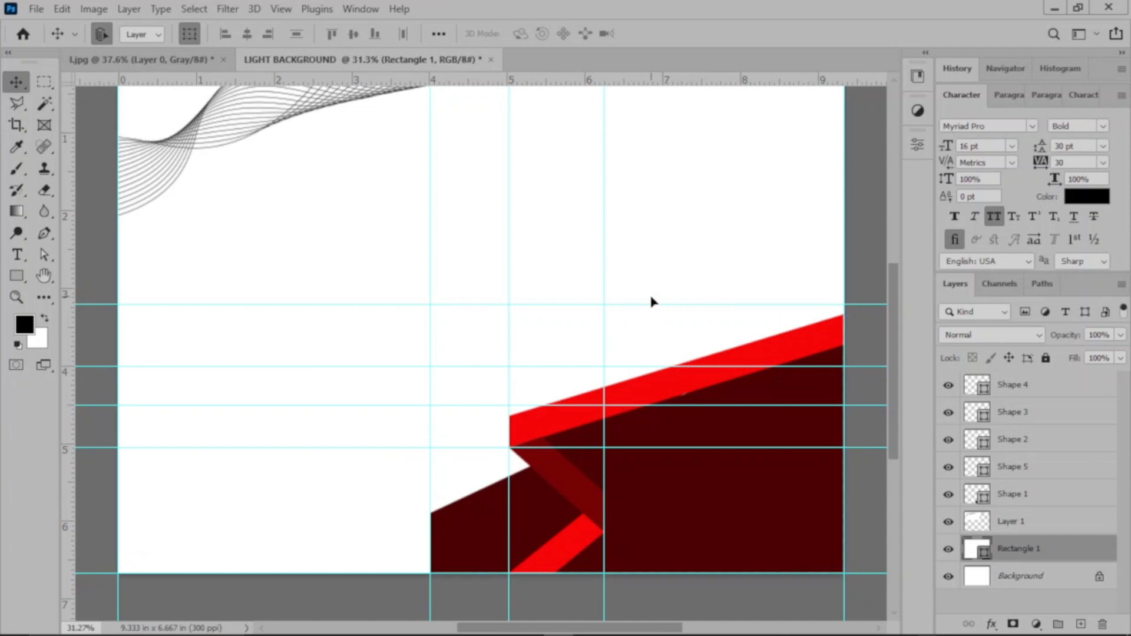
pyautogui.click(48, 234)
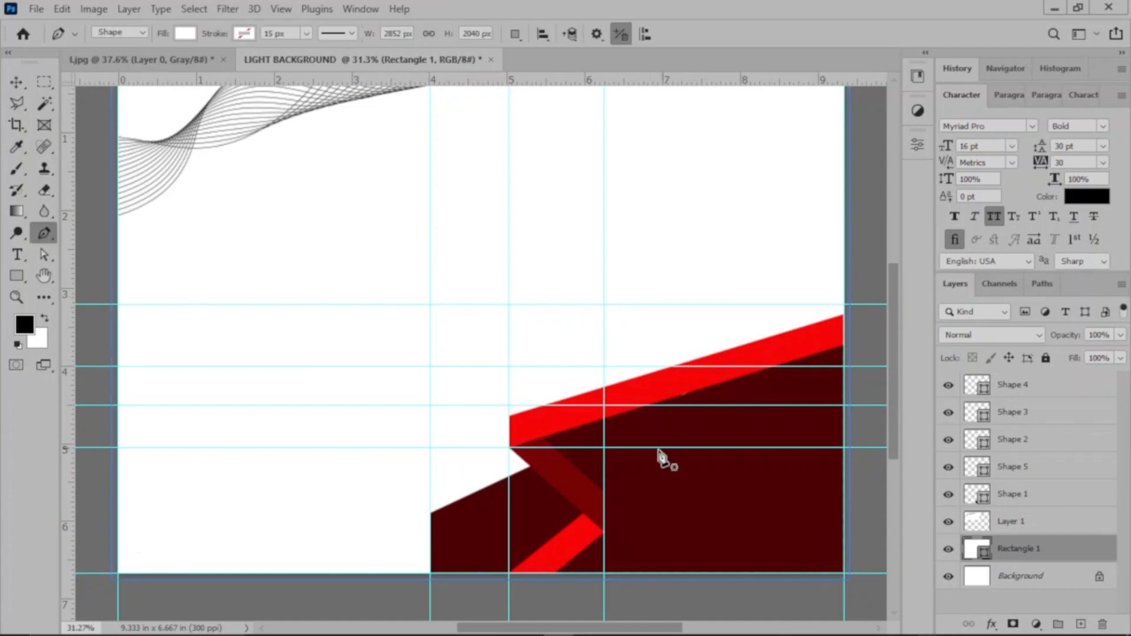
pyautogui.click(556, 447)
pyautogui.click(636, 424)
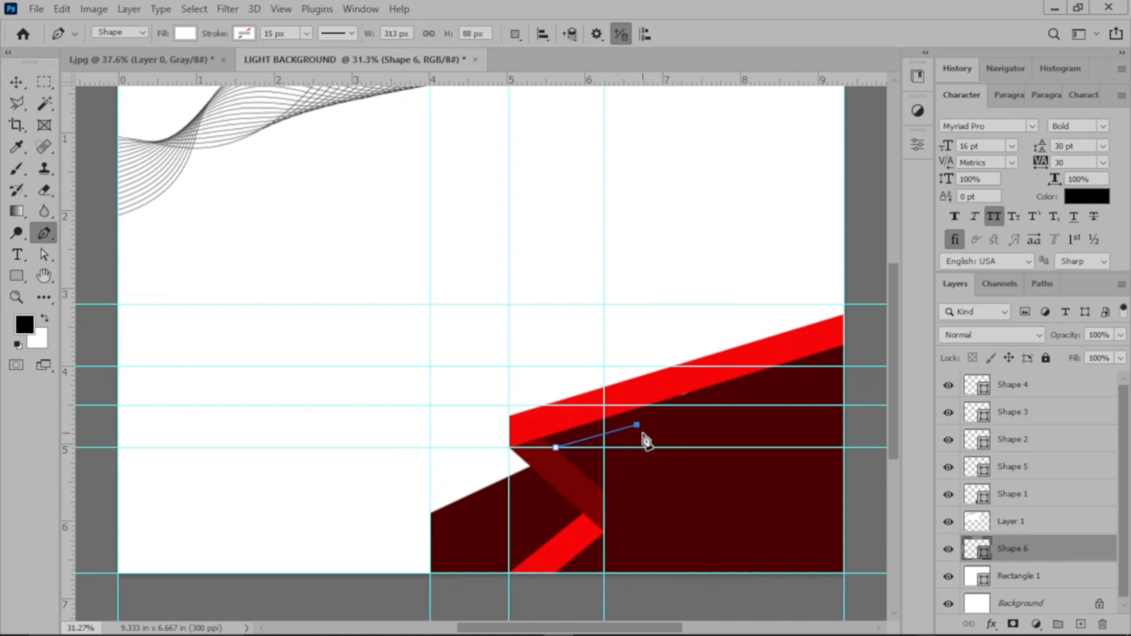
pyautogui.click(653, 448)
pyautogui.click(573, 465)
pyautogui.click(556, 448)
pyautogui.click(635, 366)
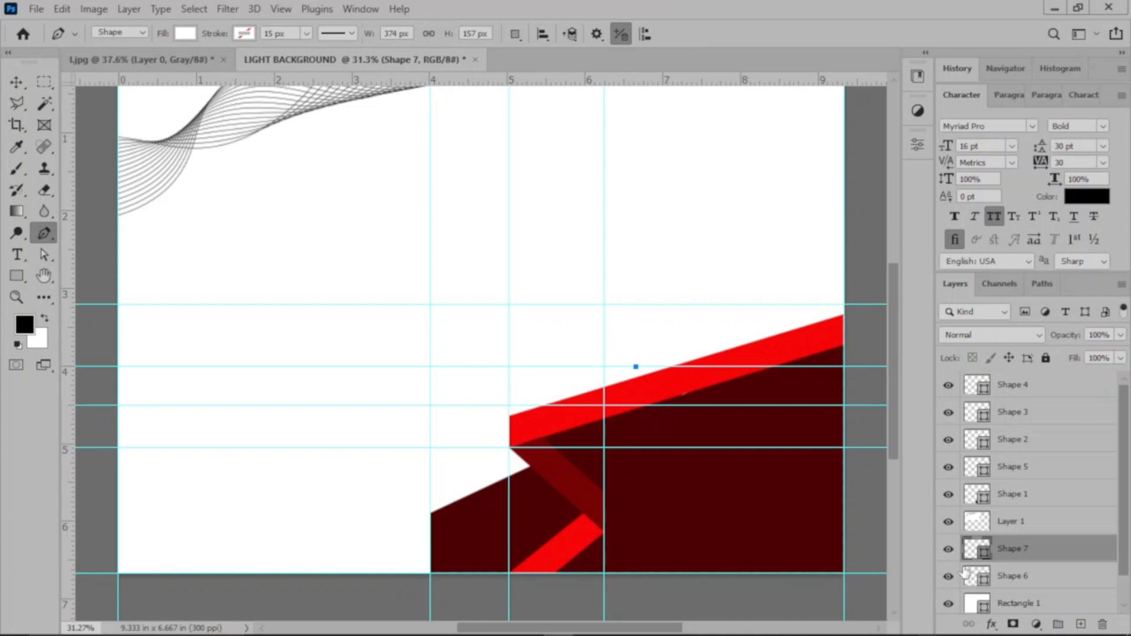
# Step: Delete the trial white shape, Shape 6, and the stray Shape 7 layer
pyautogui.rightClick(1055, 578)
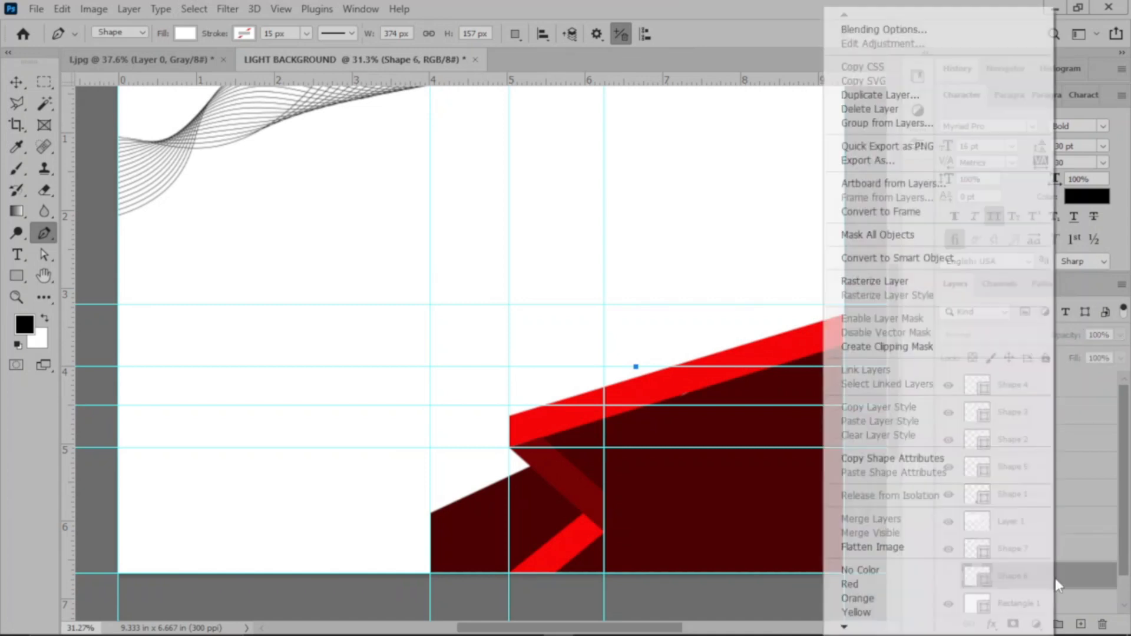
pyautogui.click(1064, 576)
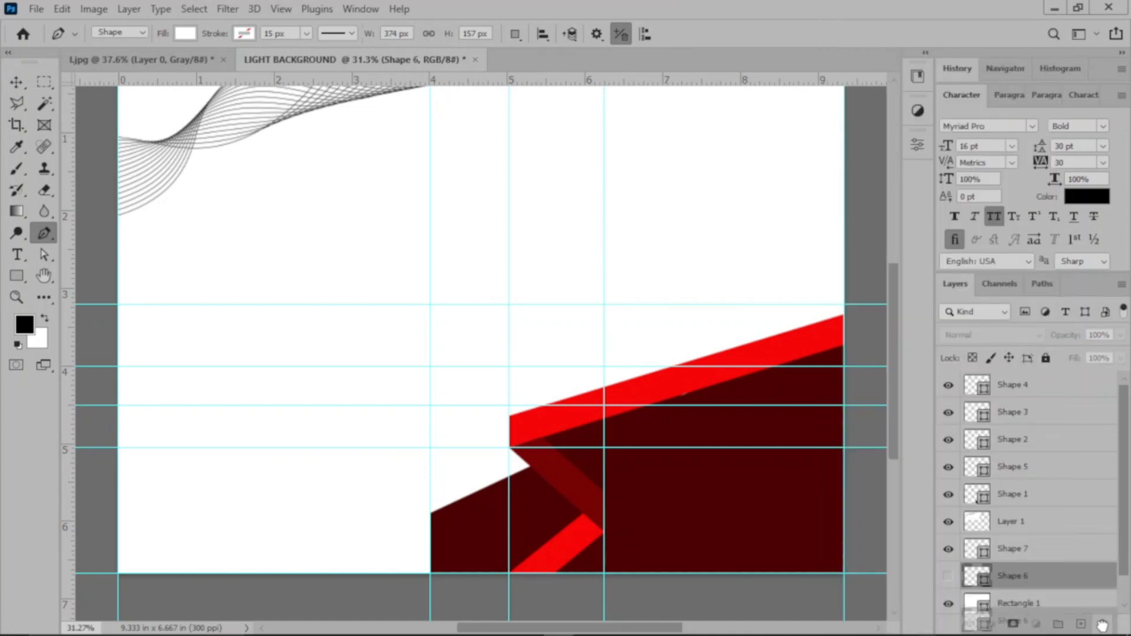
pyautogui.press('Delete')
pyautogui.rightClick(1053, 559)
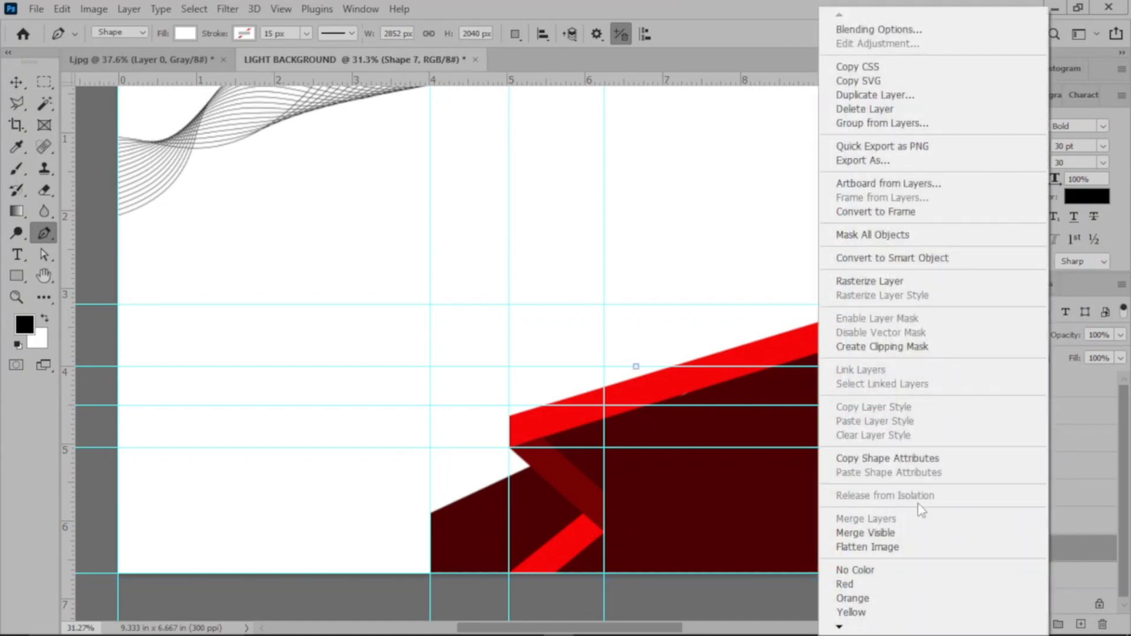
pyautogui.click(878, 108)
pyautogui.click(507, 253)
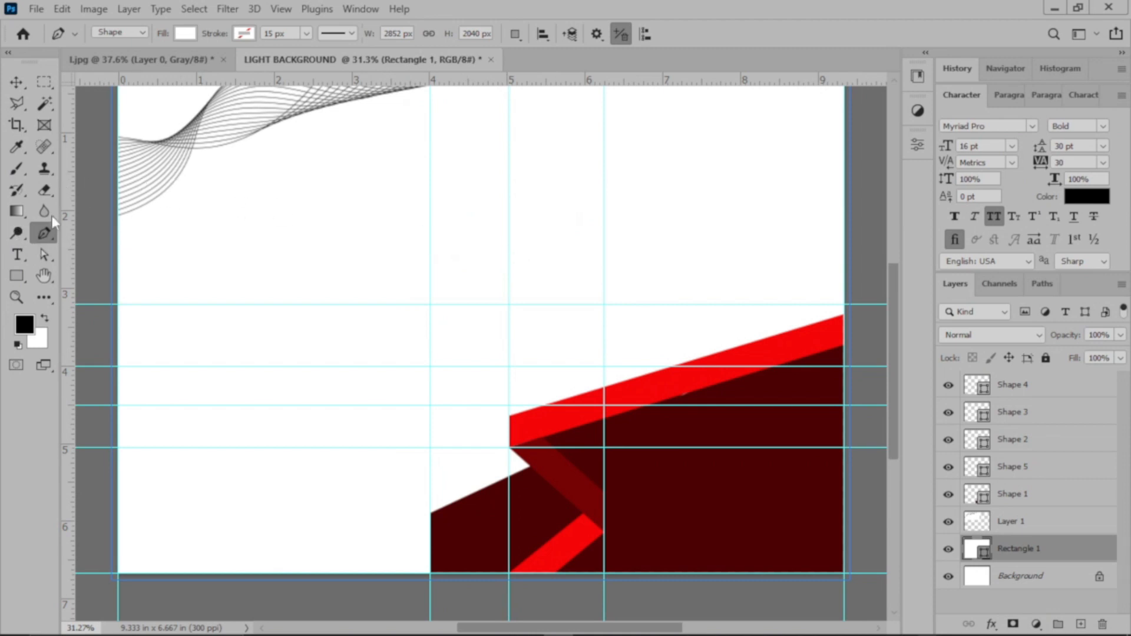
# Step: Select Shapes 2, 3 and 5 together and hide the dark red patch, Shape 5
pyautogui.click(15, 81)
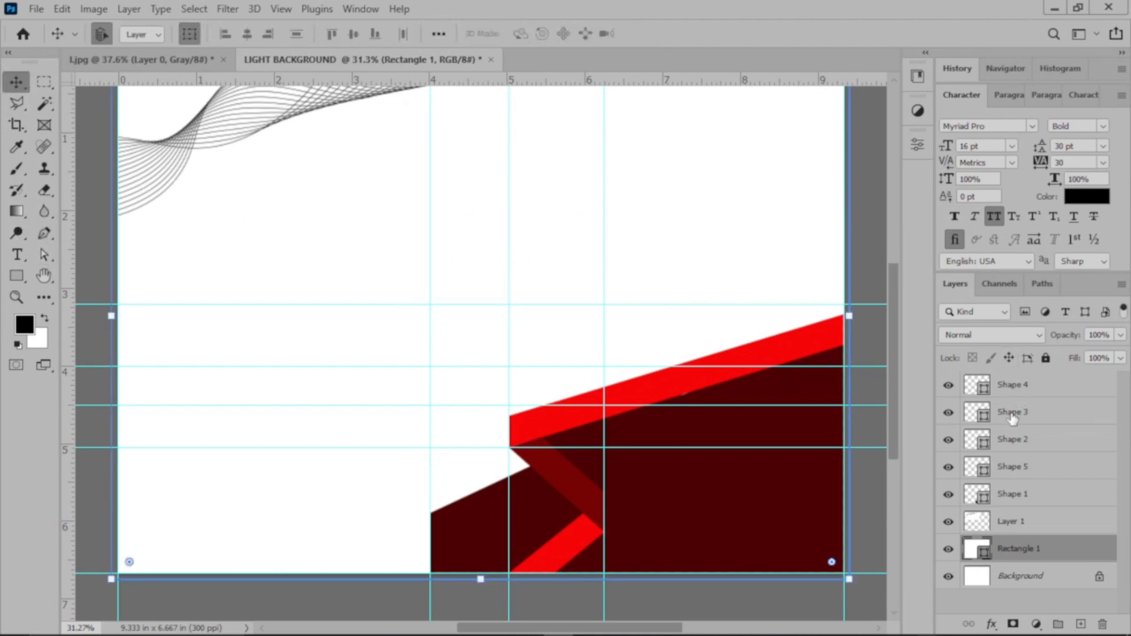
pyautogui.click(697, 384)
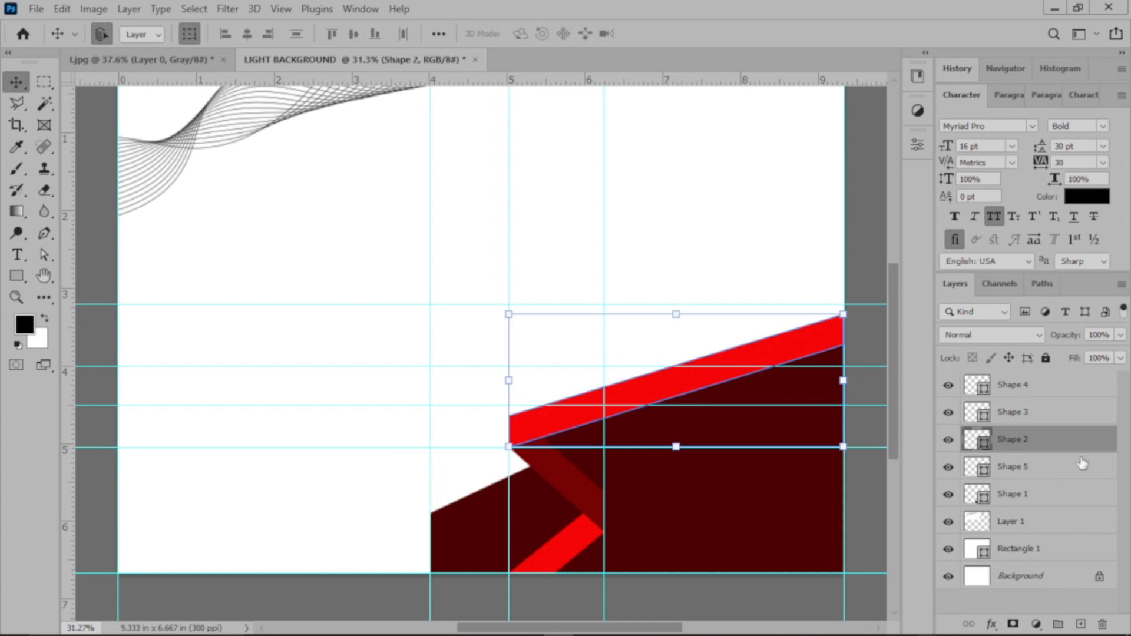
pyautogui.keyDown('ctrl'); pyautogui.click(1057, 420); pyautogui.keyUp('ctrl')
pyautogui.keyDown('ctrl'); pyautogui.click(1037, 470); pyautogui.keyUp('ctrl')
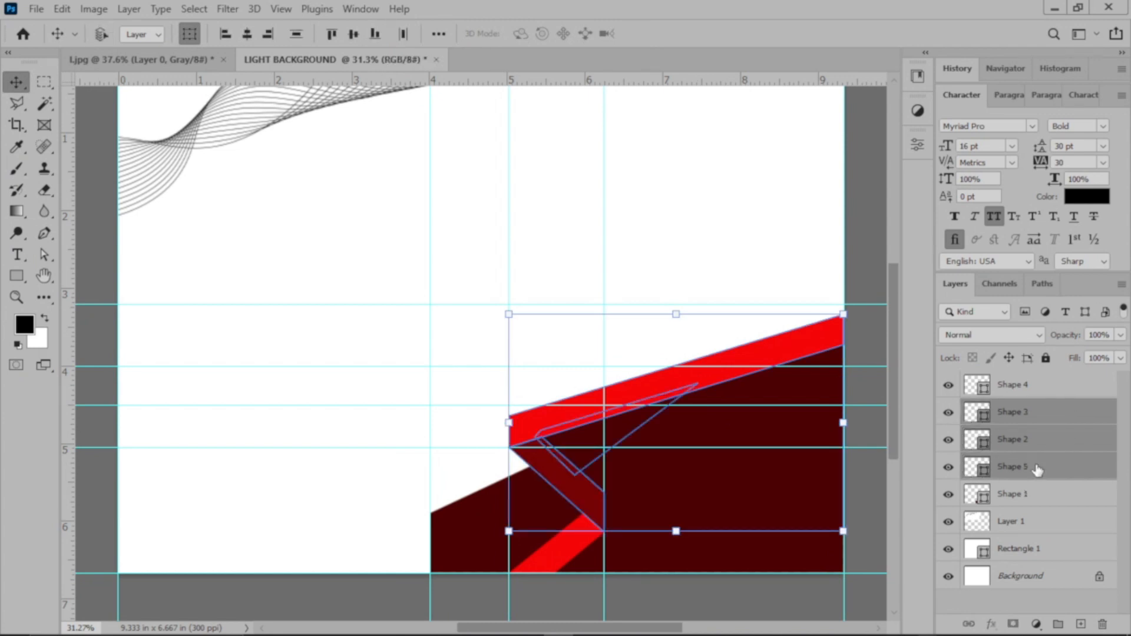
pyautogui.click(948, 466)
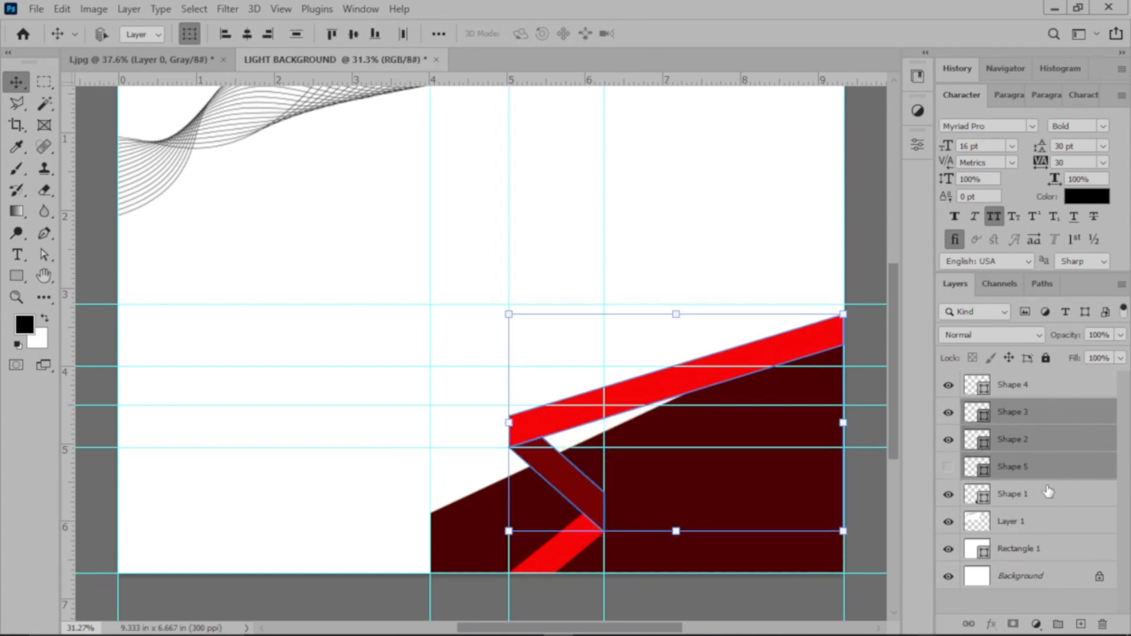
# Step: Duplicate Shapes 2, 3, 4 and 5 without Shape 1, and move the copies about 0.6 in right and 0.8 in up
pyautogui.keyDown('ctrl'); pyautogui.click(1048, 495); pyautogui.keyUp('ctrl')
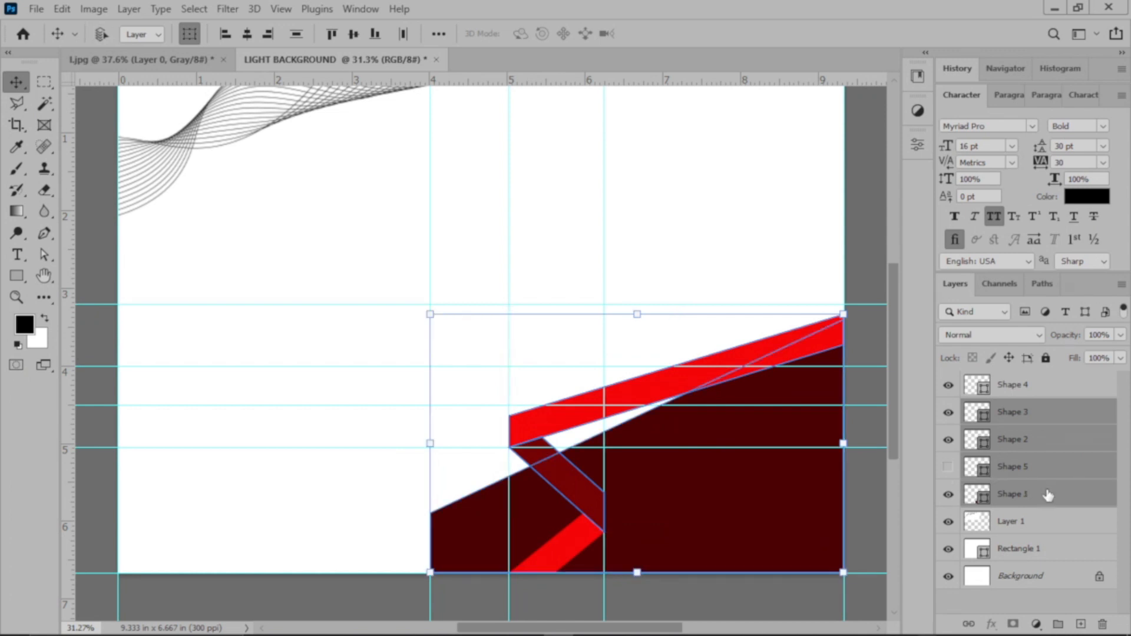
pyautogui.keyDown('ctrl'); pyautogui.click(1017, 394); pyautogui.keyUp('ctrl')
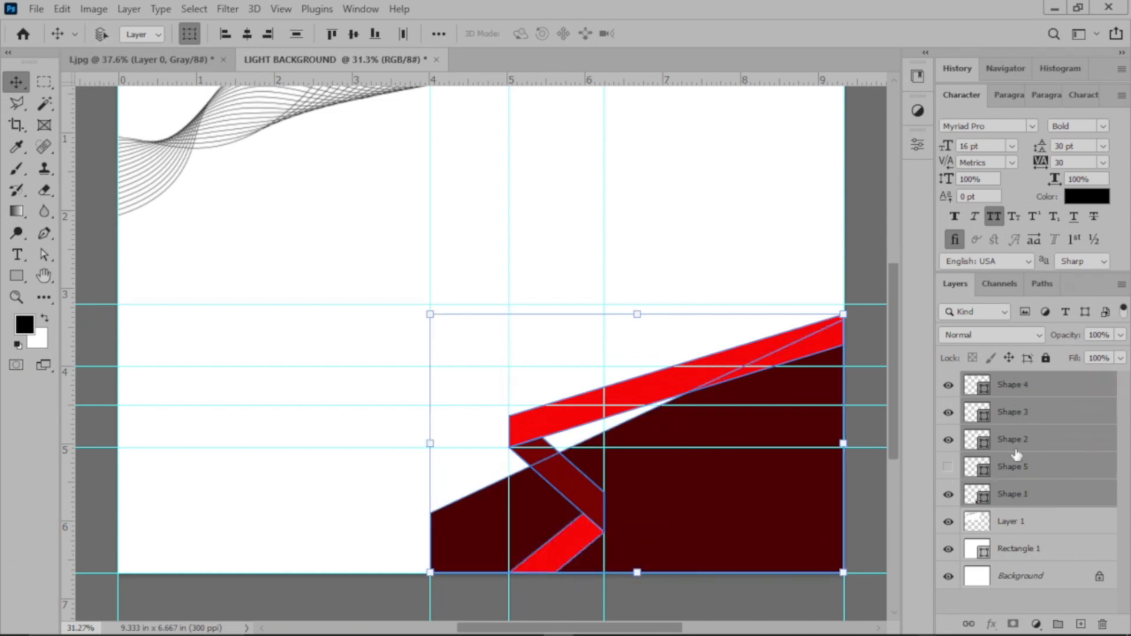
pyautogui.keyDown('ctrl'); pyautogui.click(1025, 498); pyautogui.keyUp('ctrl')
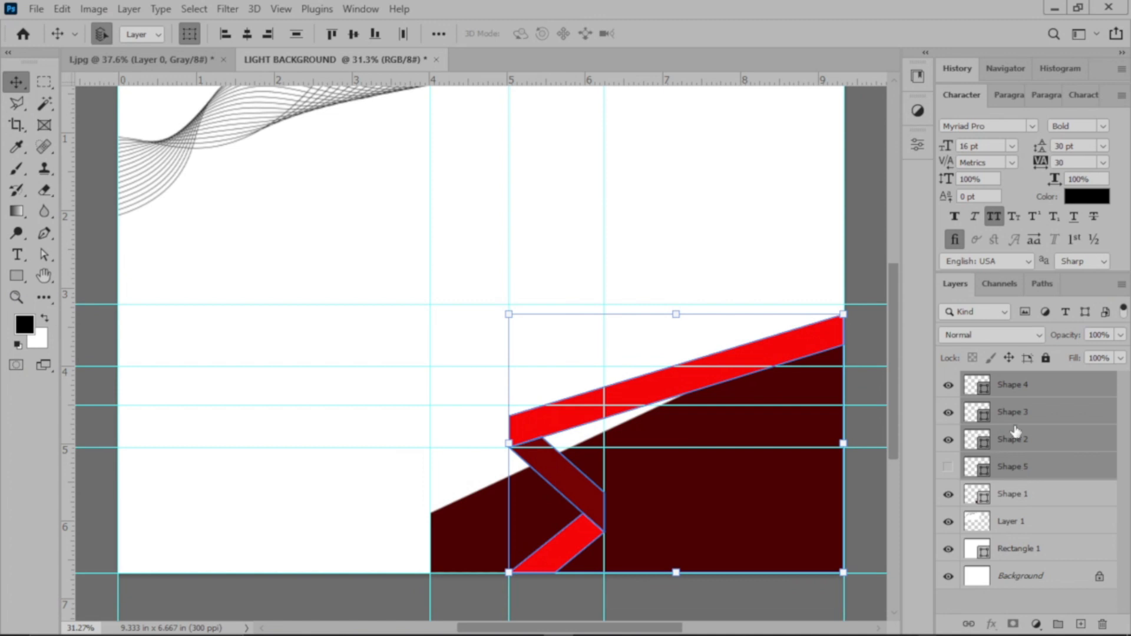
pyautogui.hotkey('ctrl', 'j')
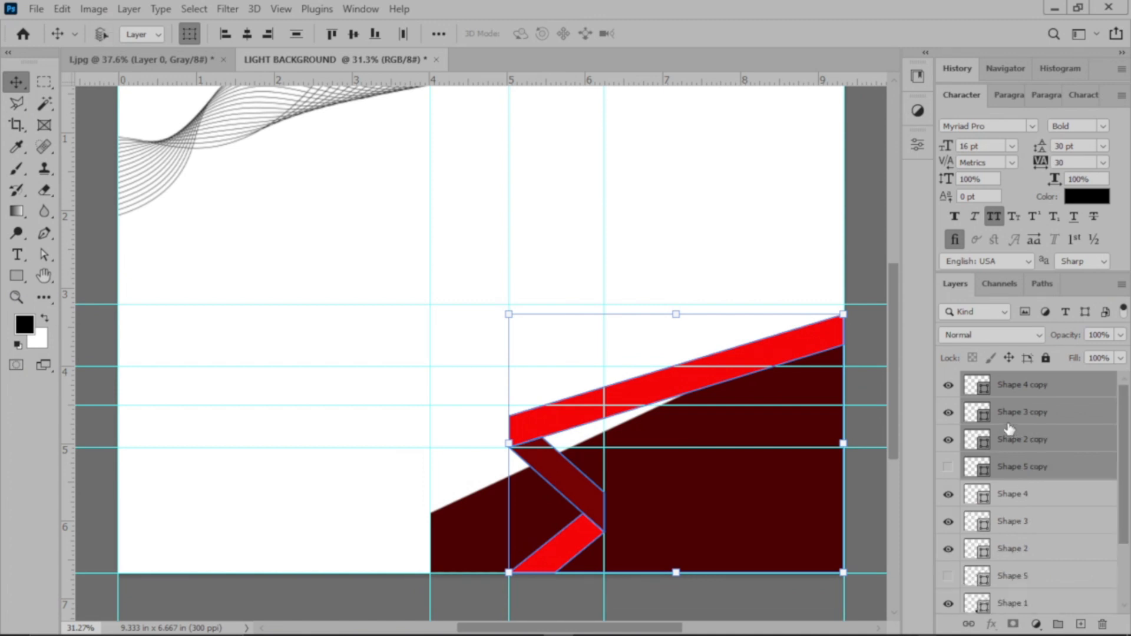
pyautogui.moveTo(712, 384); pyautogui.dragTo(757, 322)
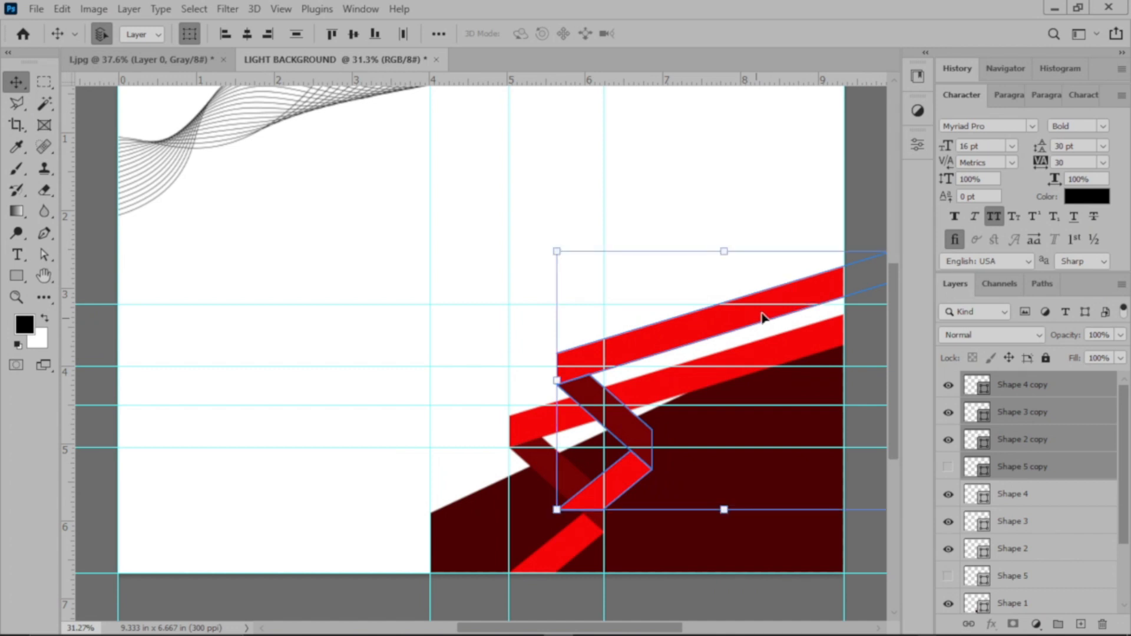
pyautogui.click(861, 196)
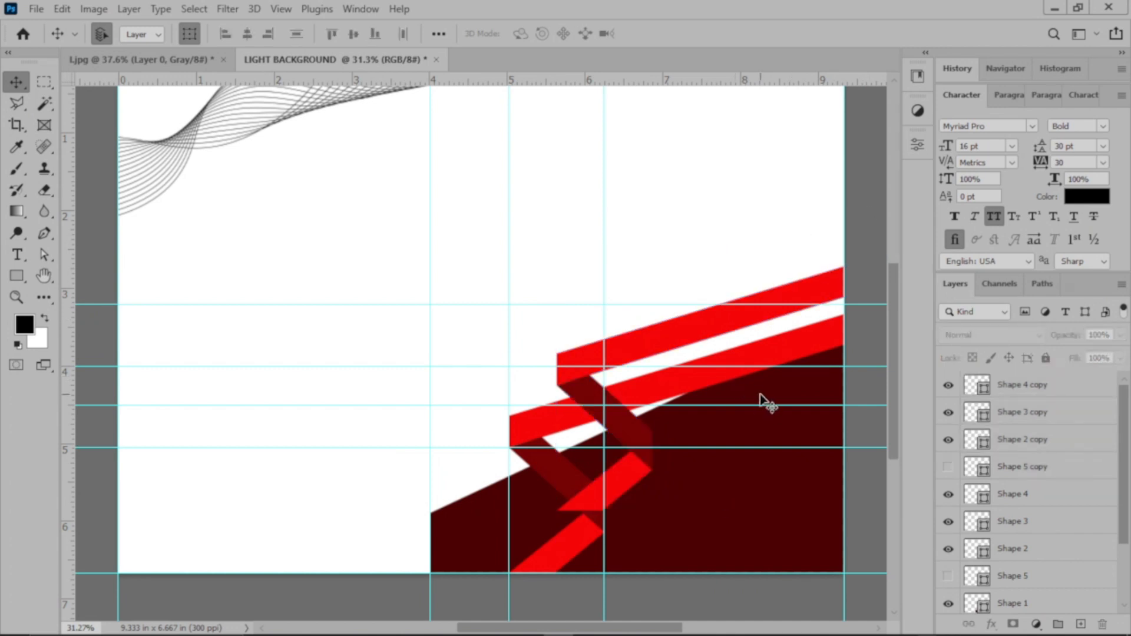
pyautogui.click(716, 323)
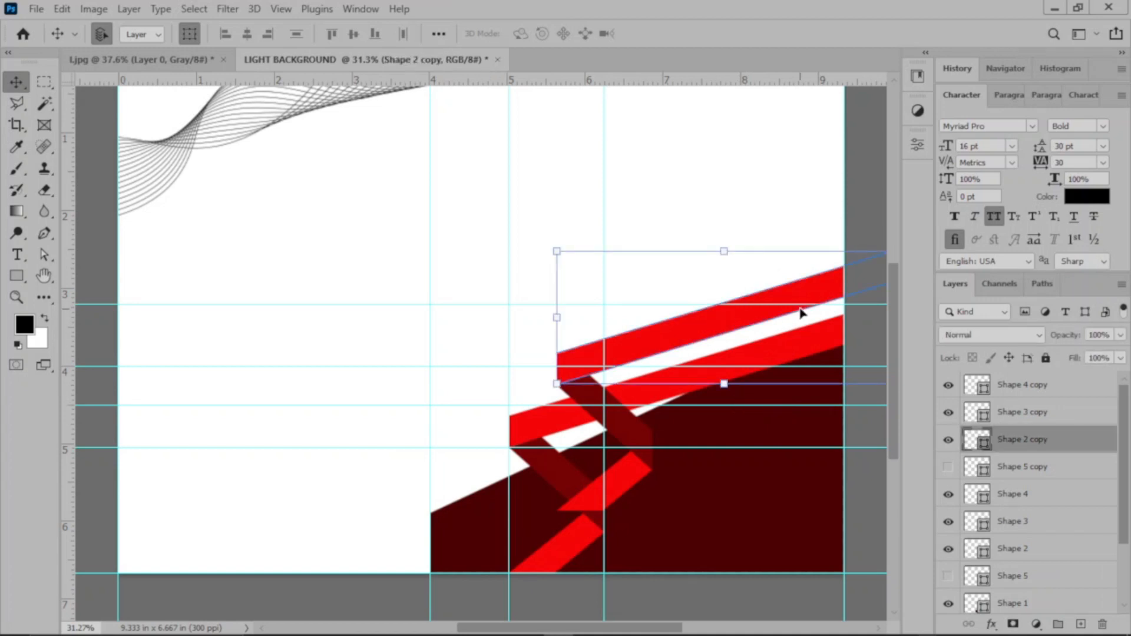
# Step: Narrow the copied red band, Shape 2 copy, to 1292 x 476 px by lowering both anchor points of its upper edge
pyautogui.click(44, 255)
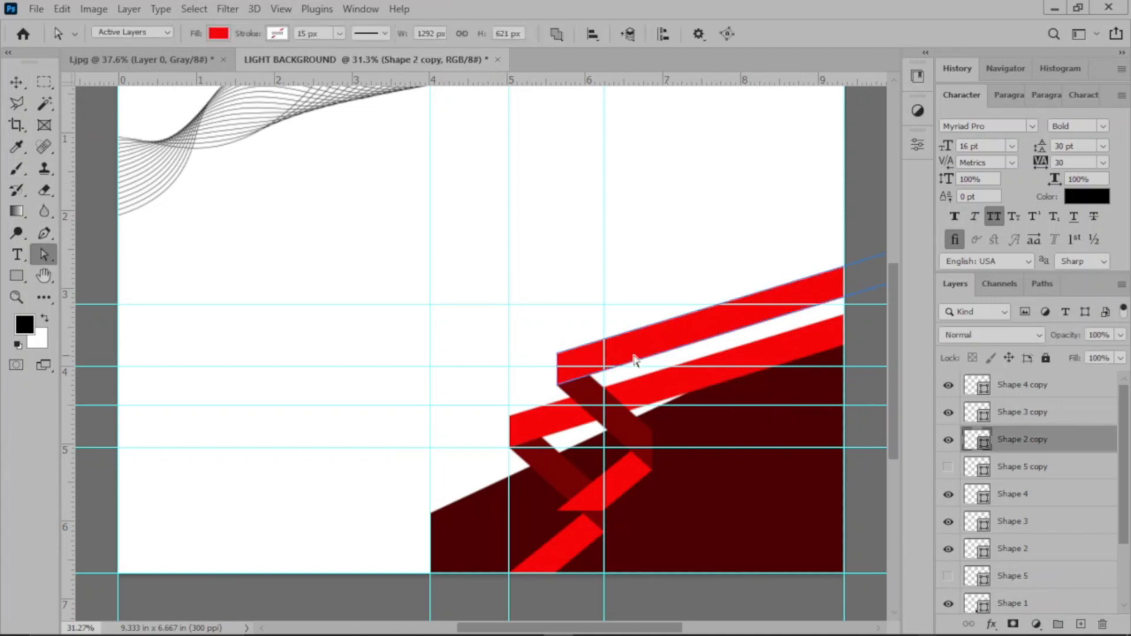
pyautogui.click(743, 314)
pyautogui.moveTo(608, 628); pyautogui.dragTo(662, 628)
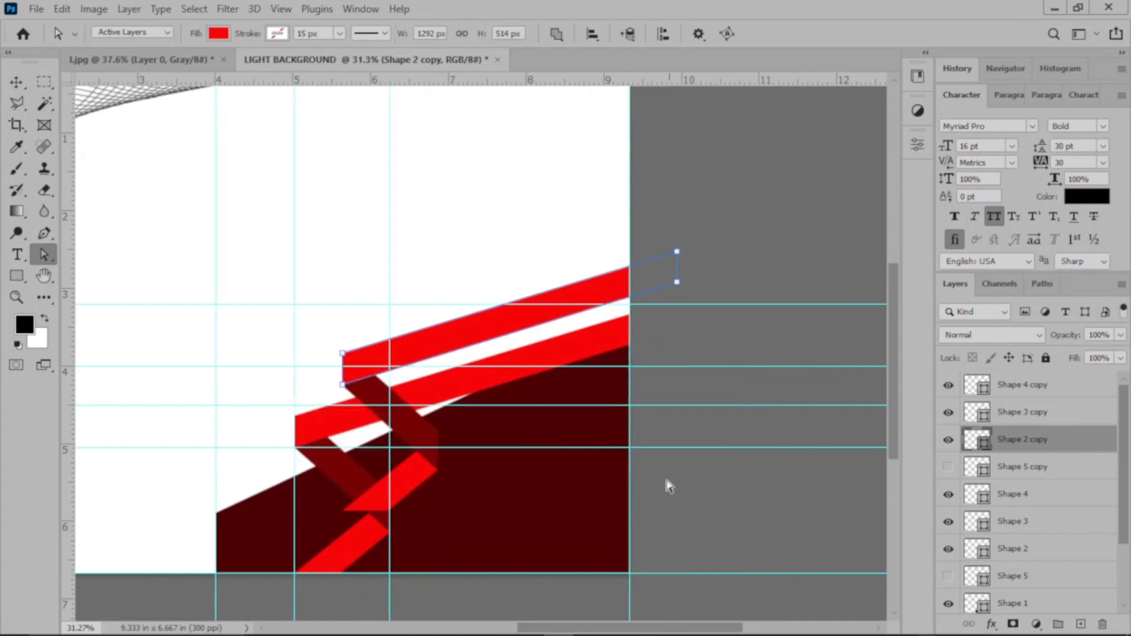
pyautogui.moveTo(677, 251); pyautogui.dragTo(677, 259)
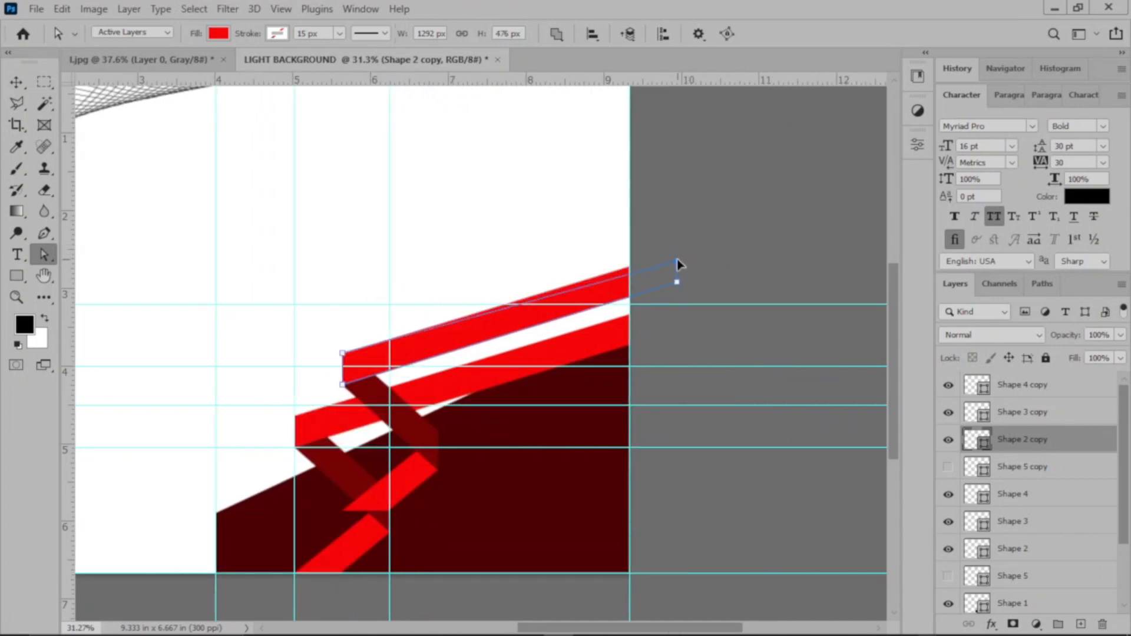
pyautogui.moveTo(343, 354); pyautogui.dragTo(348, 368)
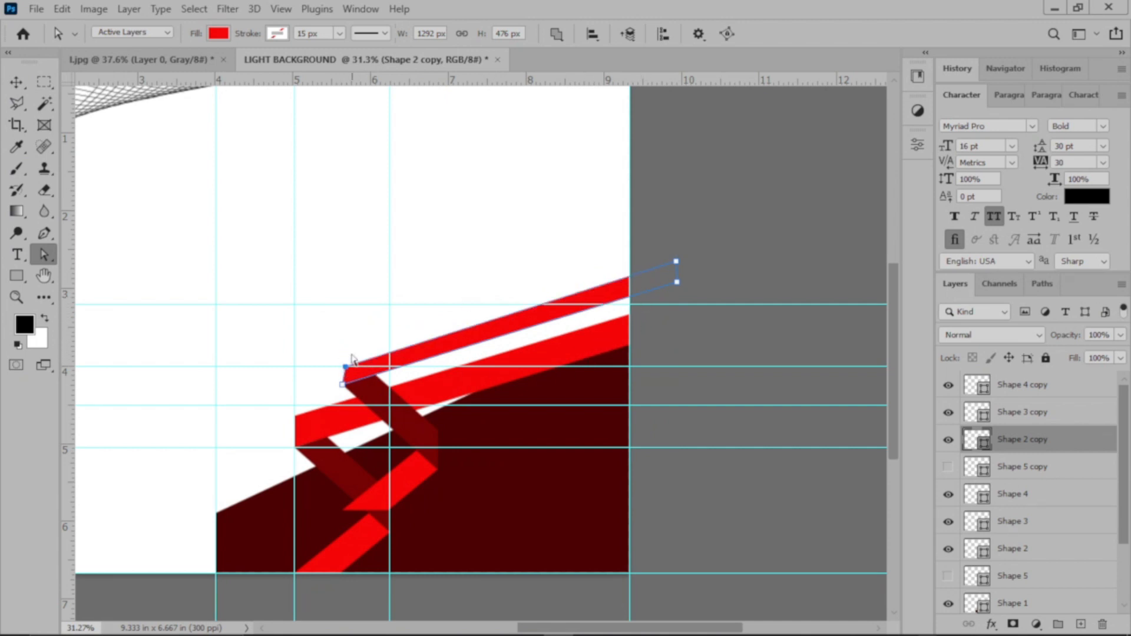
pyautogui.moveTo(346, 363)
pyautogui.mouseDown()
pyautogui.moveTo(346, 324)
pyautogui.moveTo(343, 371)
pyautogui.mouseUp()
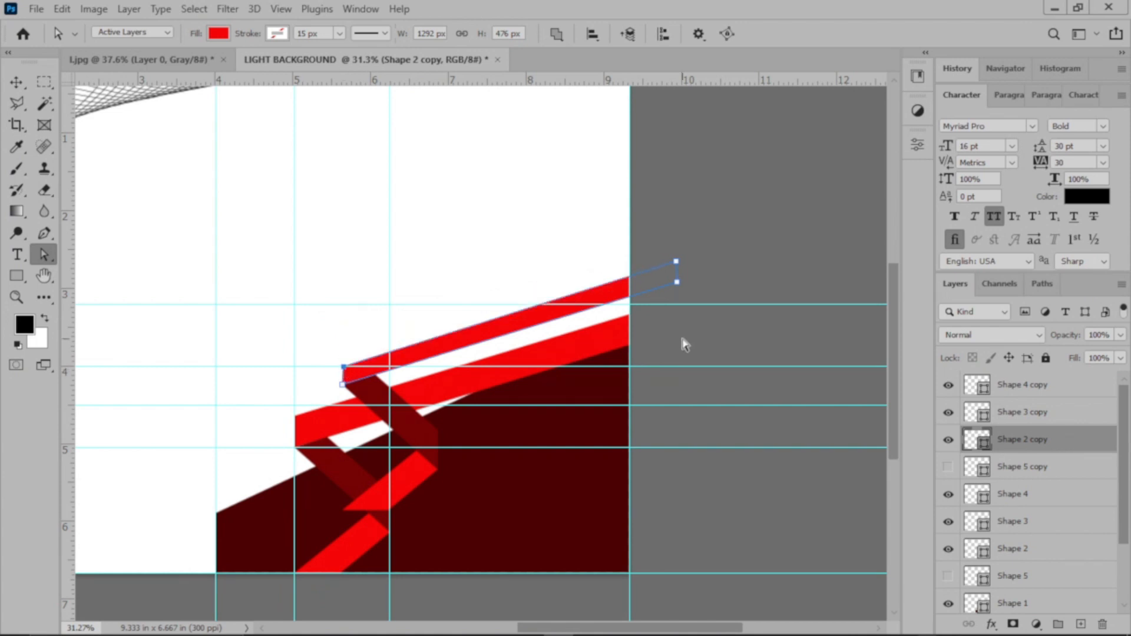
pyautogui.click(16, 82)
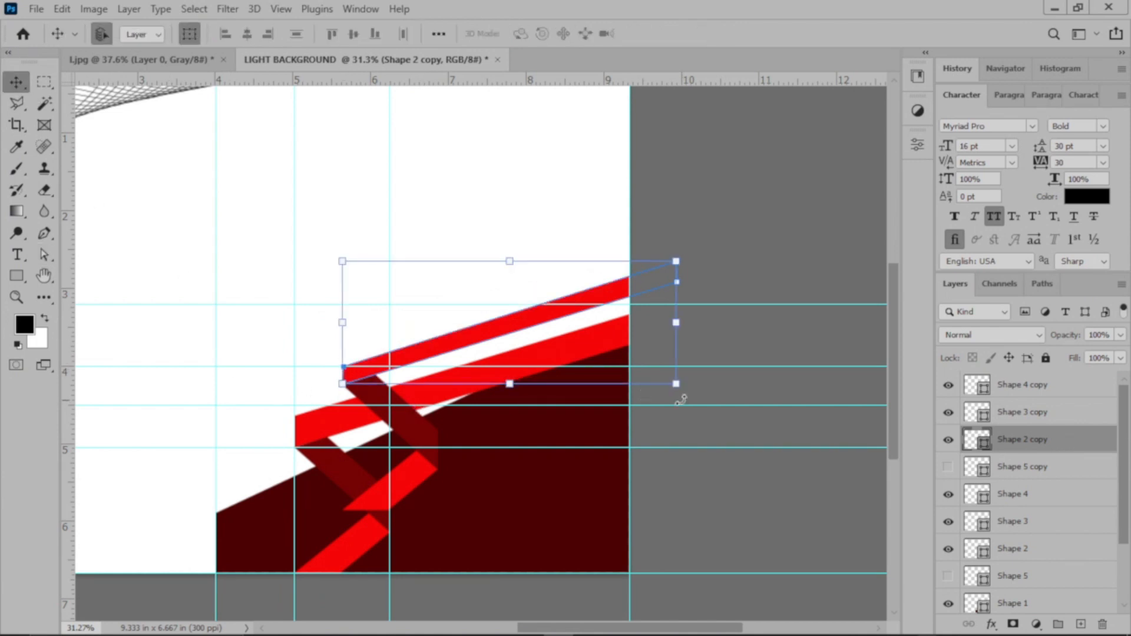
pyautogui.click(714, 381)
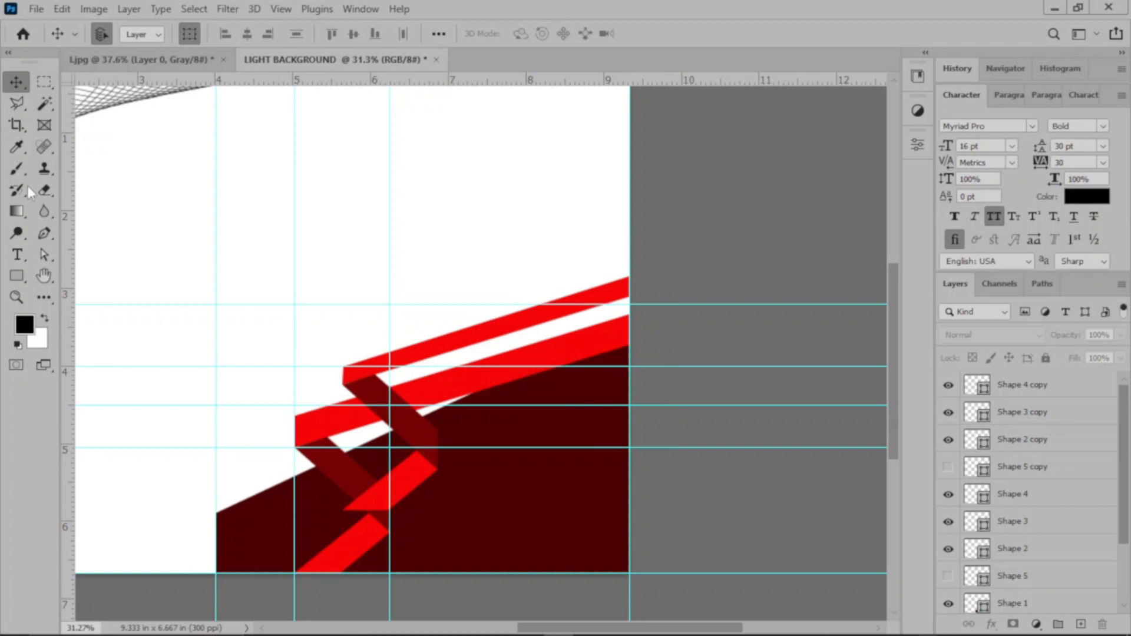
# Step: Lower the upper-right anchor of Shape 2 copy slightly so the shape is 463 px high
pyautogui.click(44, 254)
pyautogui.click(519, 322)
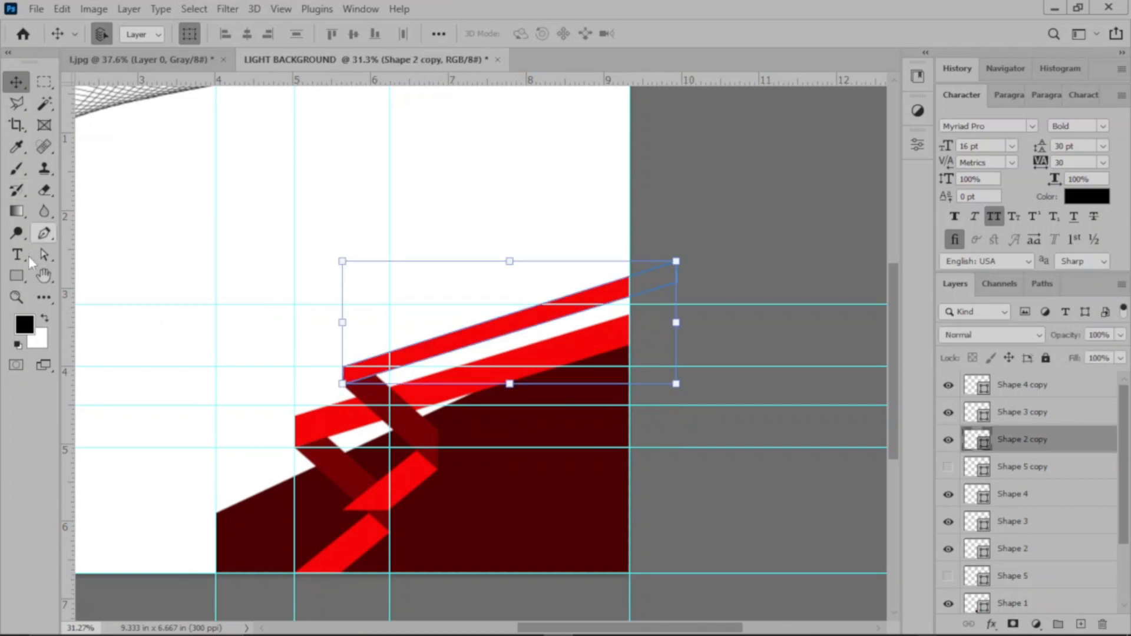
pyautogui.click(311, 303)
pyautogui.press('a')
pyautogui.click(677, 263)
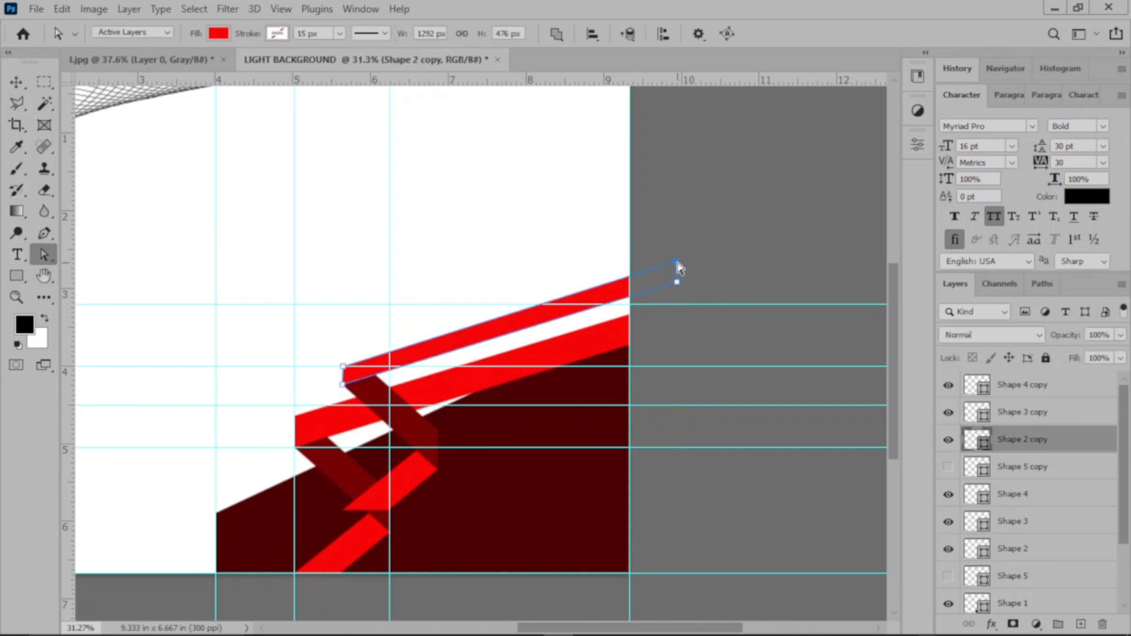
pyautogui.moveTo(676, 267); pyautogui.dragTo(675, 269)
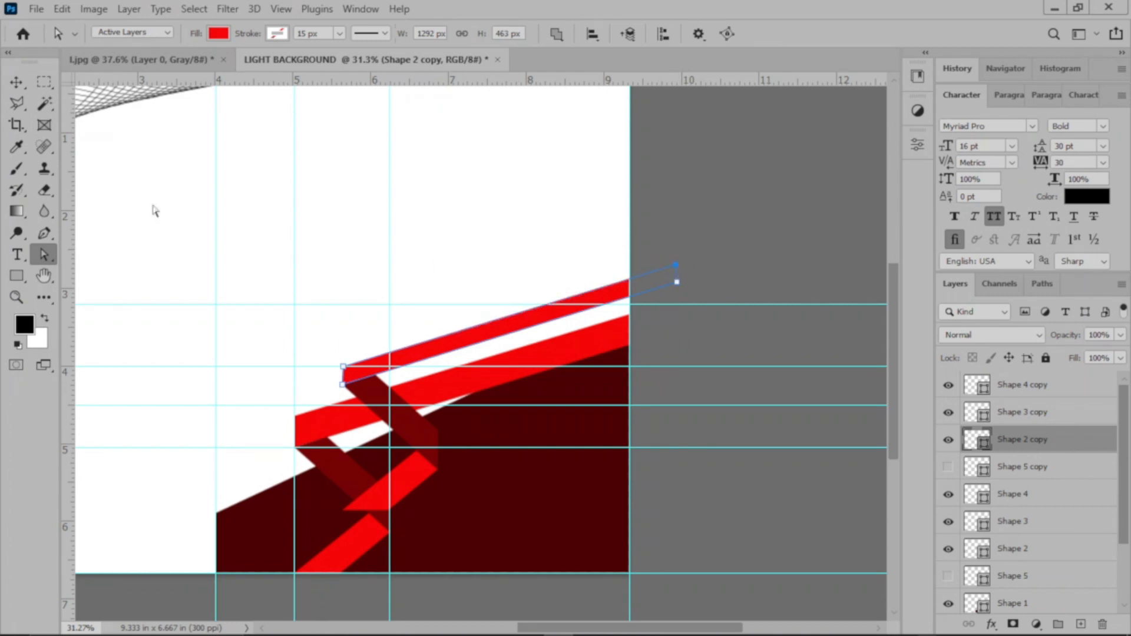
pyautogui.click(17, 82)
pyautogui.click(644, 353)
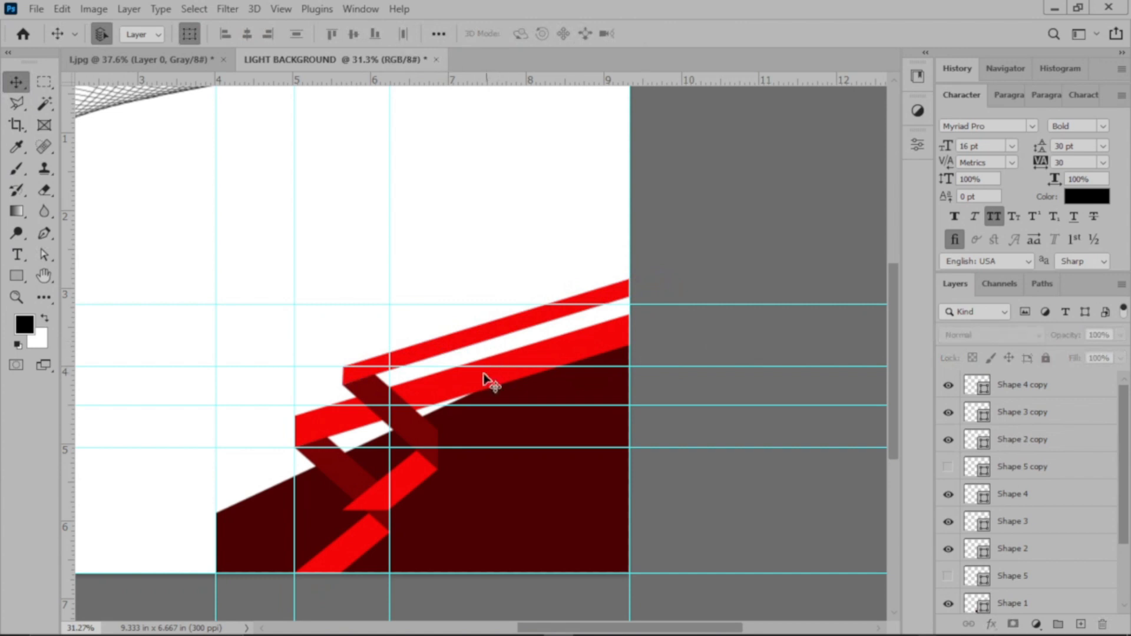
# Step: Slim the copied dark fold, Shape 3 copy, by moving its top-right anchor inward and its right-side anchor down
pyautogui.click(380, 399)
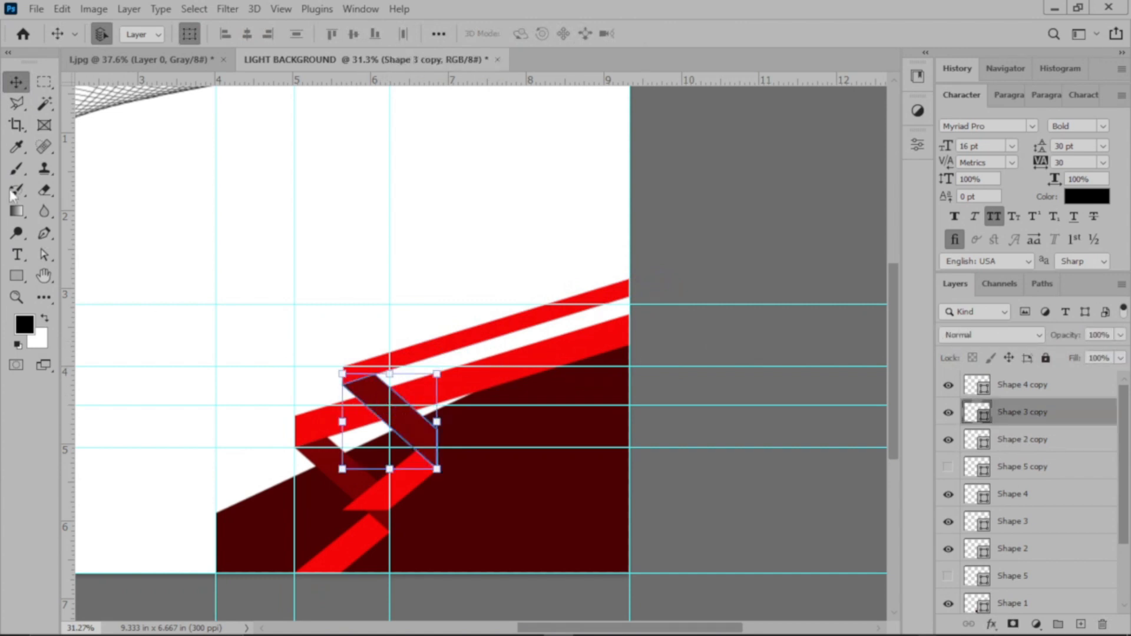
pyautogui.click(46, 255)
pyautogui.click(419, 435)
pyautogui.moveTo(375, 376); pyautogui.dragTo(365, 378)
pyautogui.moveTo(437, 430); pyautogui.dragTo(440, 450)
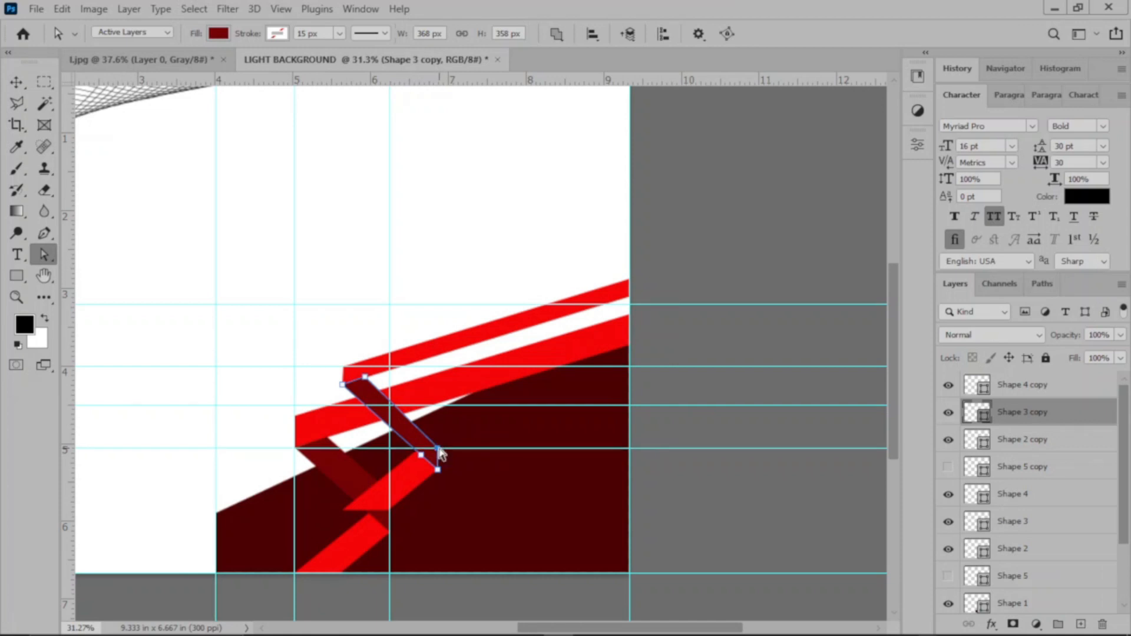
# Step: Fine-tune the top-right and right-side anchors of Shape 3 copy so it is about 370 x 354 px
pyautogui.scroll(1, 441, 454)
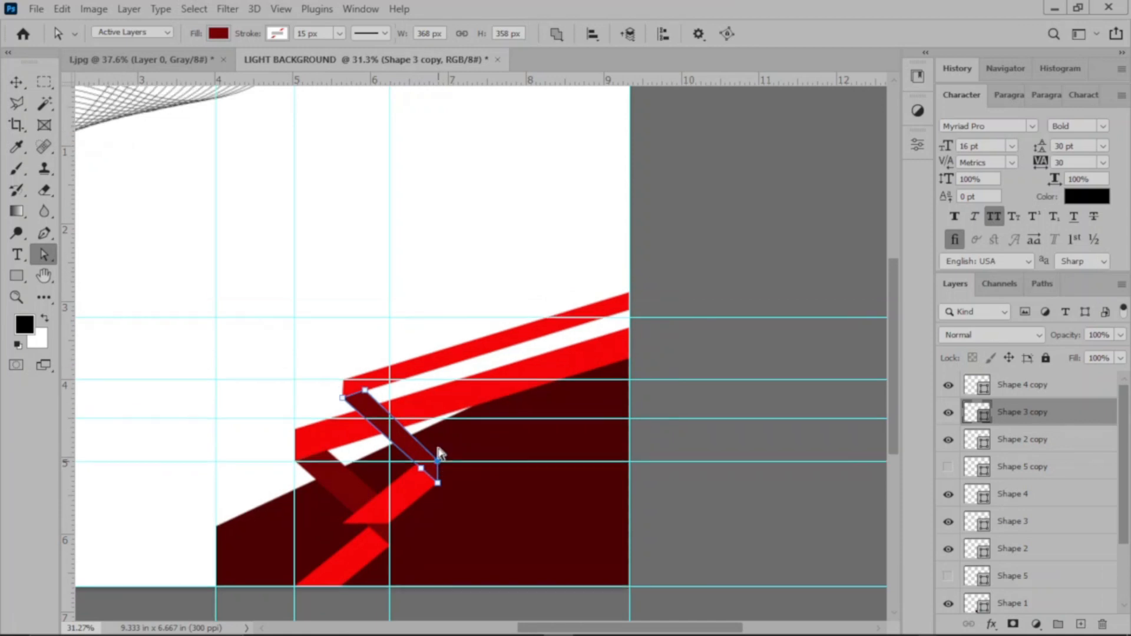
pyautogui.scroll(-2, 442, 455)
pyautogui.scroll(2, 443, 454)
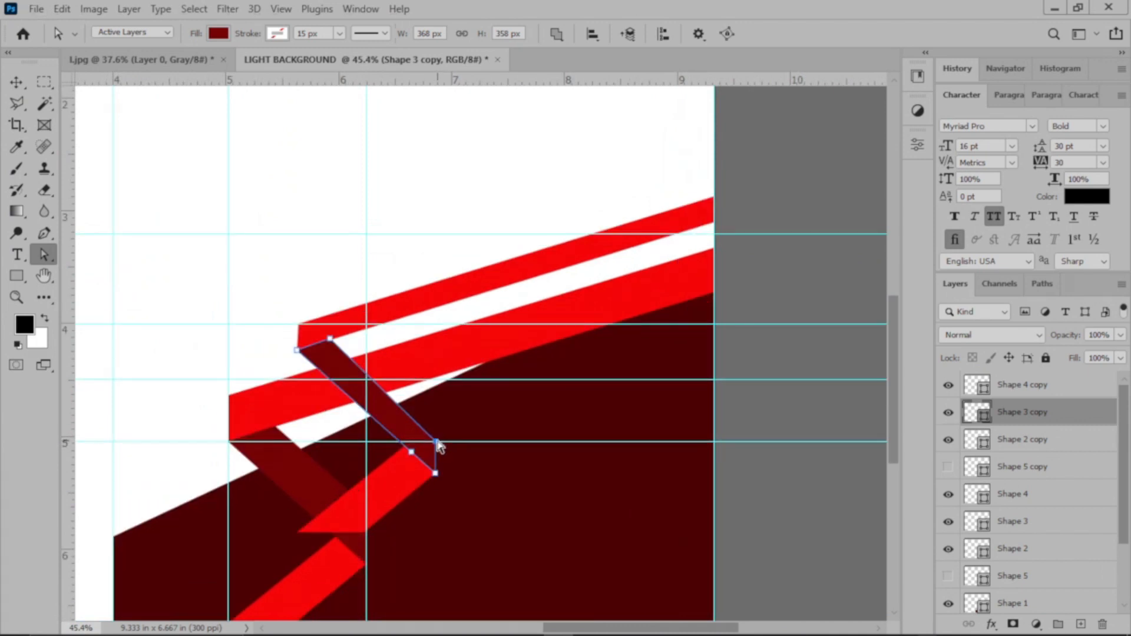
pyautogui.click(435, 441)
pyautogui.moveTo(437, 443)
pyautogui.mouseDown()
pyautogui.moveTo(434, 462)
pyautogui.moveTo(437, 447)
pyautogui.mouseUp()
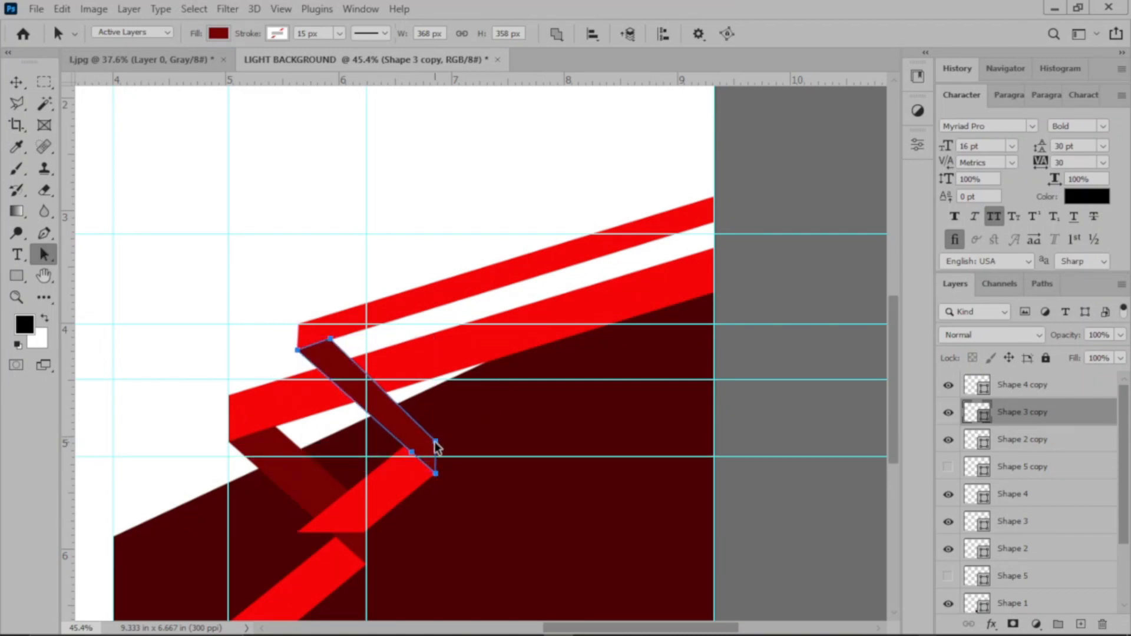
pyautogui.click(437, 442)
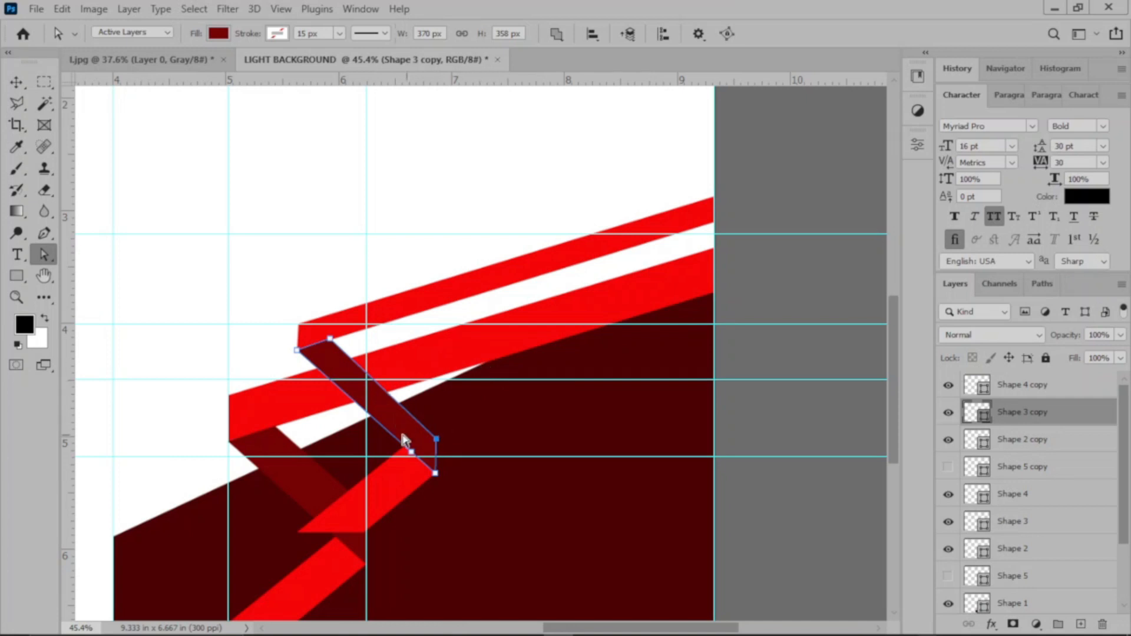
pyautogui.keyDown('shift'); pyautogui.click(414, 454); pyautogui.keyUp('shift')
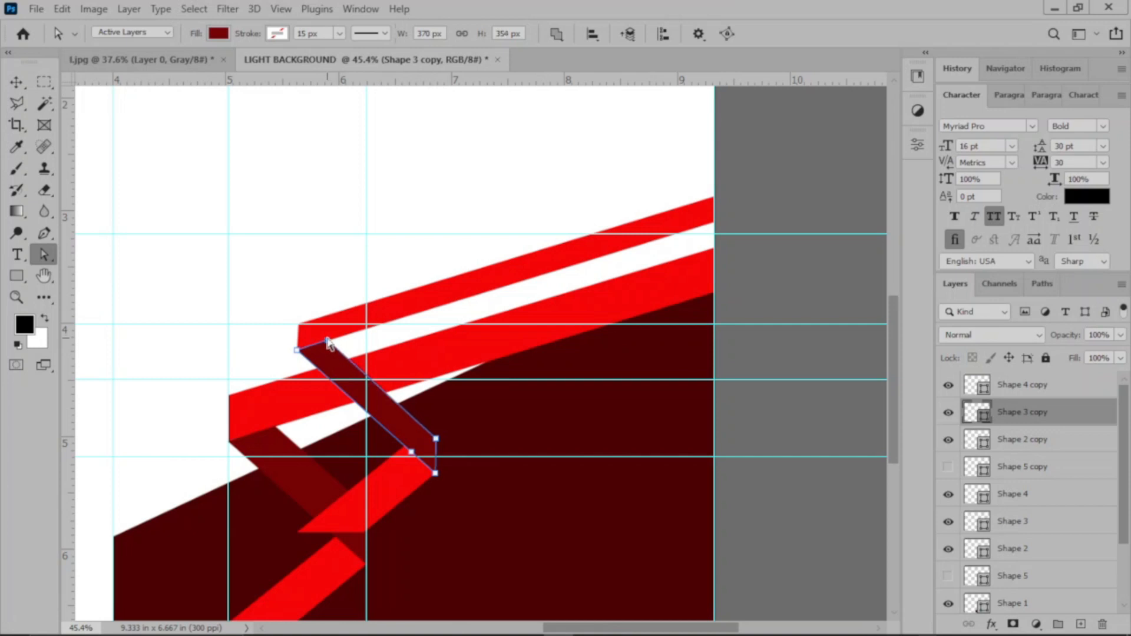
pyautogui.click(16, 81)
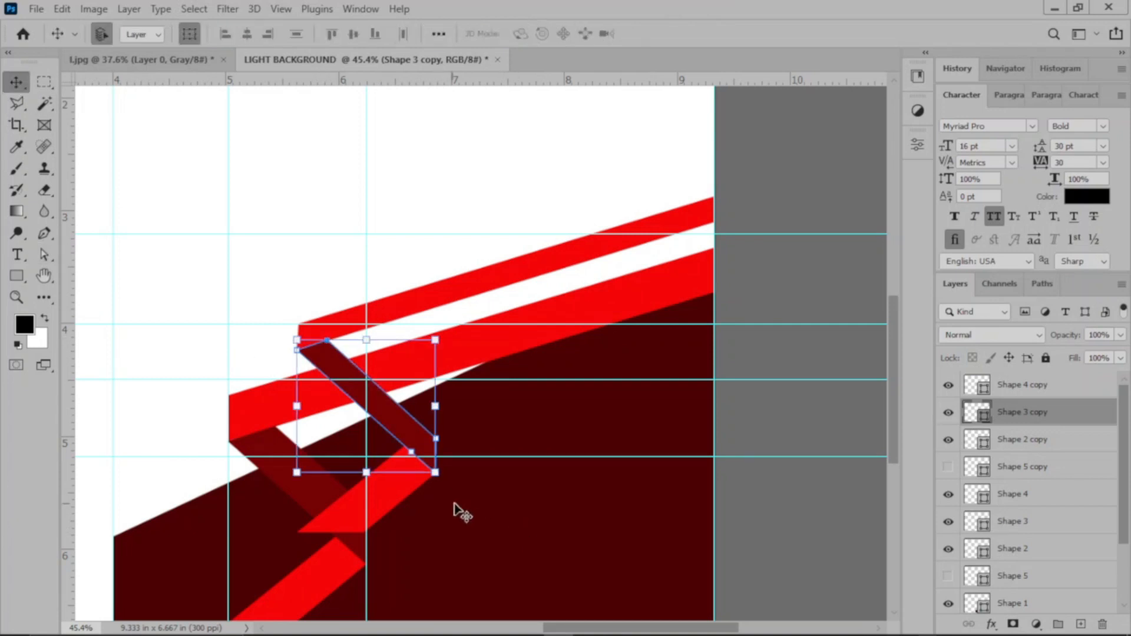
pyautogui.click(808, 506)
# Step: Shorten and narrow the copied red strip, Shape 4 copy, to about 211 x 164 px by moving its lower and right-side anchors
pyautogui.click(401, 491)
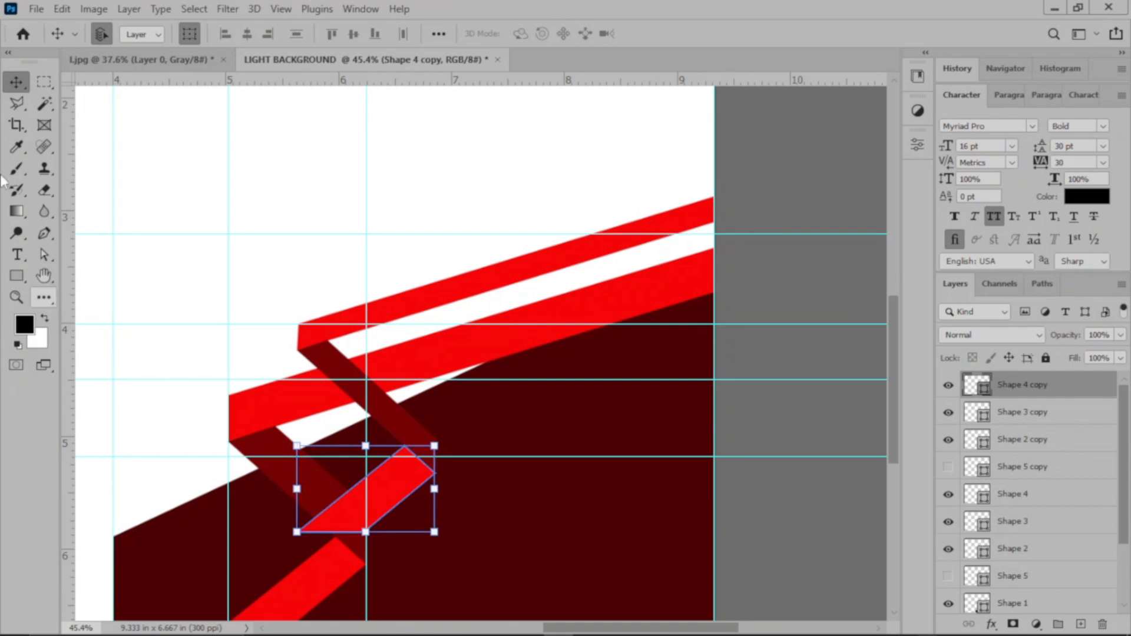
pyautogui.click(44, 255)
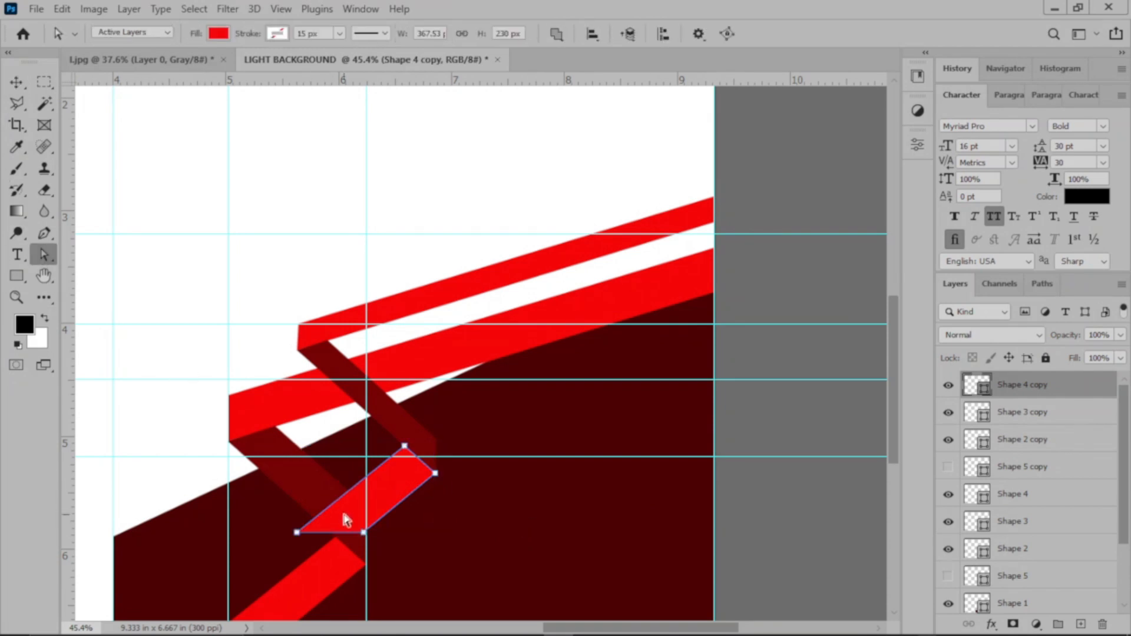
pyautogui.moveTo(297, 532); pyautogui.dragTo(347, 494)
pyautogui.moveTo(362, 534)
pyautogui.mouseDown()
pyautogui.moveTo(373, 522)
pyautogui.moveTo(351, 487)
pyautogui.moveTo(379, 518)
pyautogui.mouseUp()
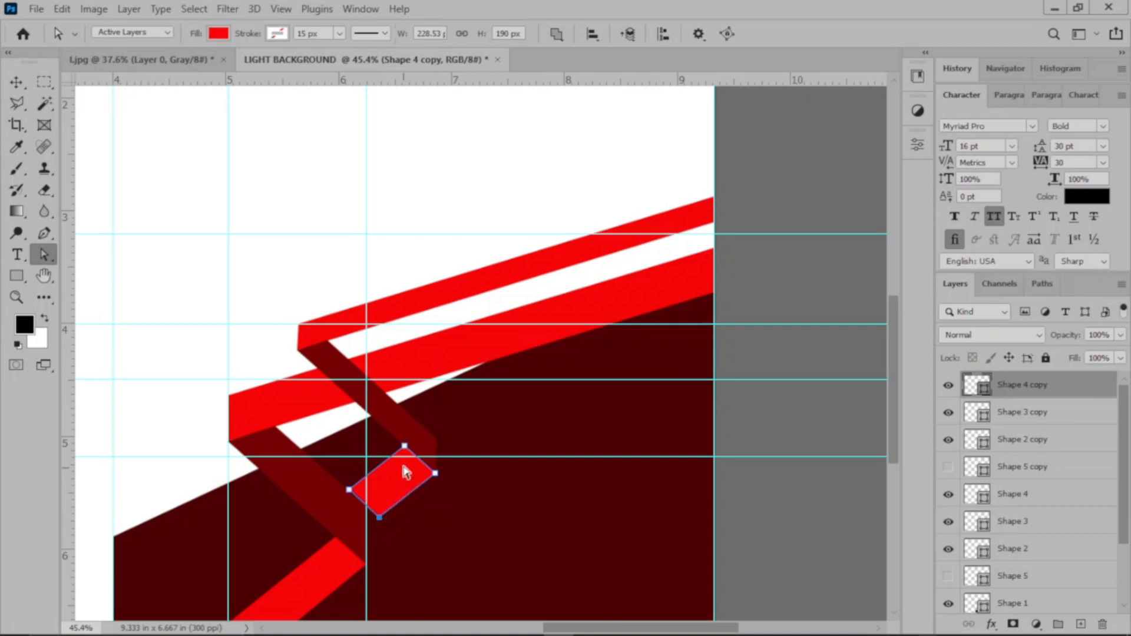
pyautogui.moveTo(437, 474); pyautogui.dragTo(429, 471)
pyautogui.moveTo(378, 519); pyautogui.dragTo(367, 507)
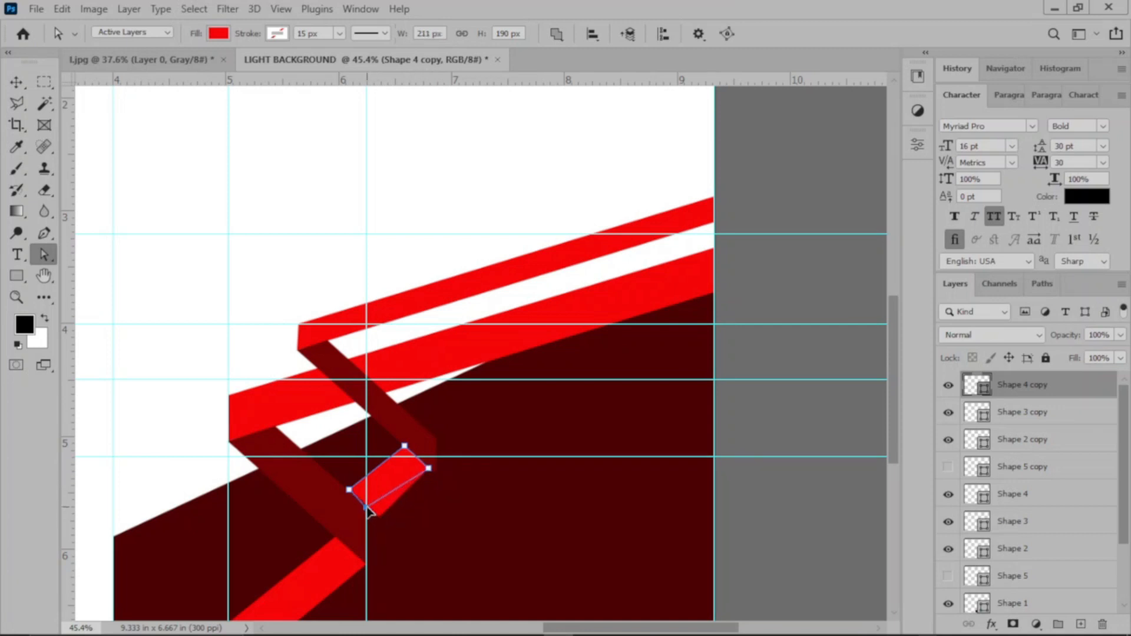
pyautogui.press('v')
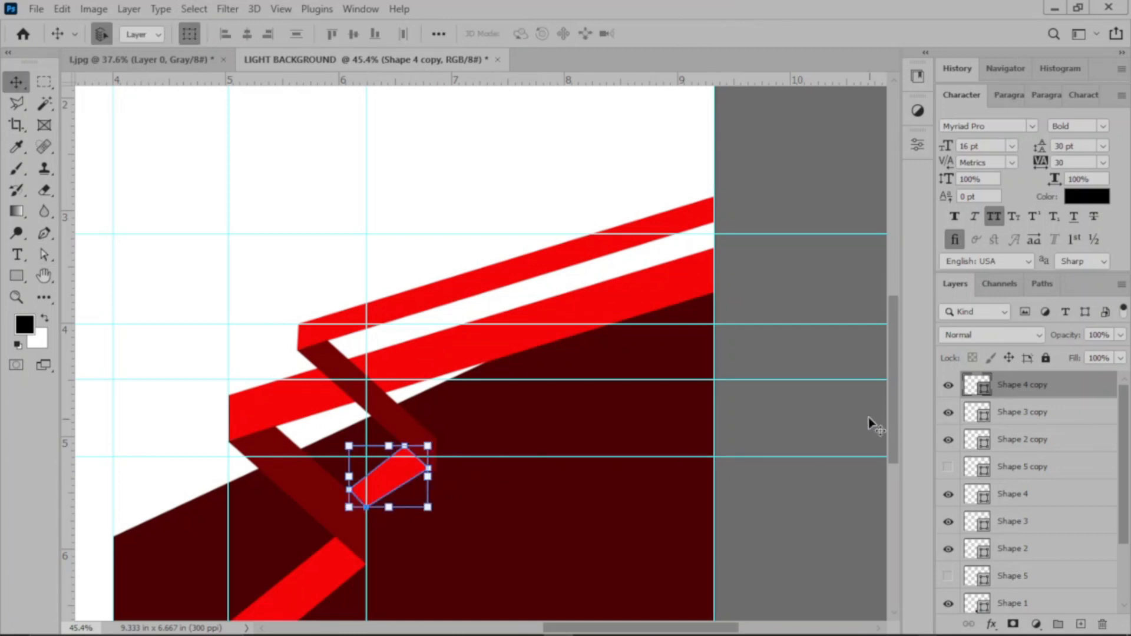
pyautogui.click(548, 468)
# Step: Scale Shape 3 copy down to about 1 in wide from its upper-left corner, under the thin band's left end
pyautogui.click(424, 434)
pyautogui.moveTo(437, 474); pyautogui.dragTo(405, 446)
pyautogui.moveTo(319, 374); pyautogui.dragTo(343, 370)
pyautogui.press('Return')
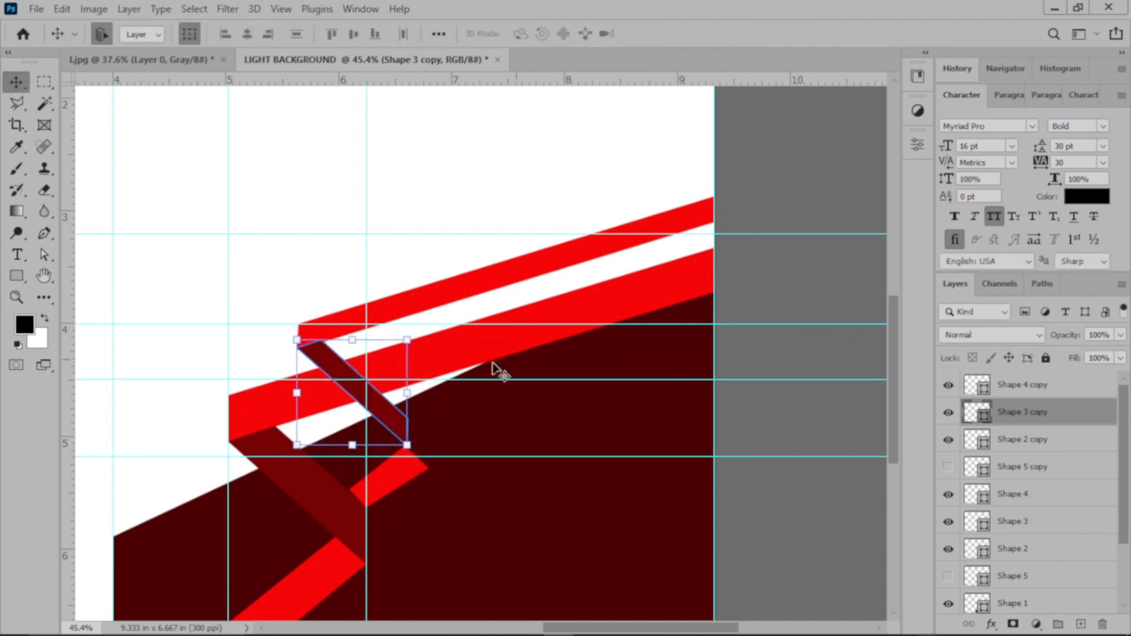
pyautogui.click(832, 198)
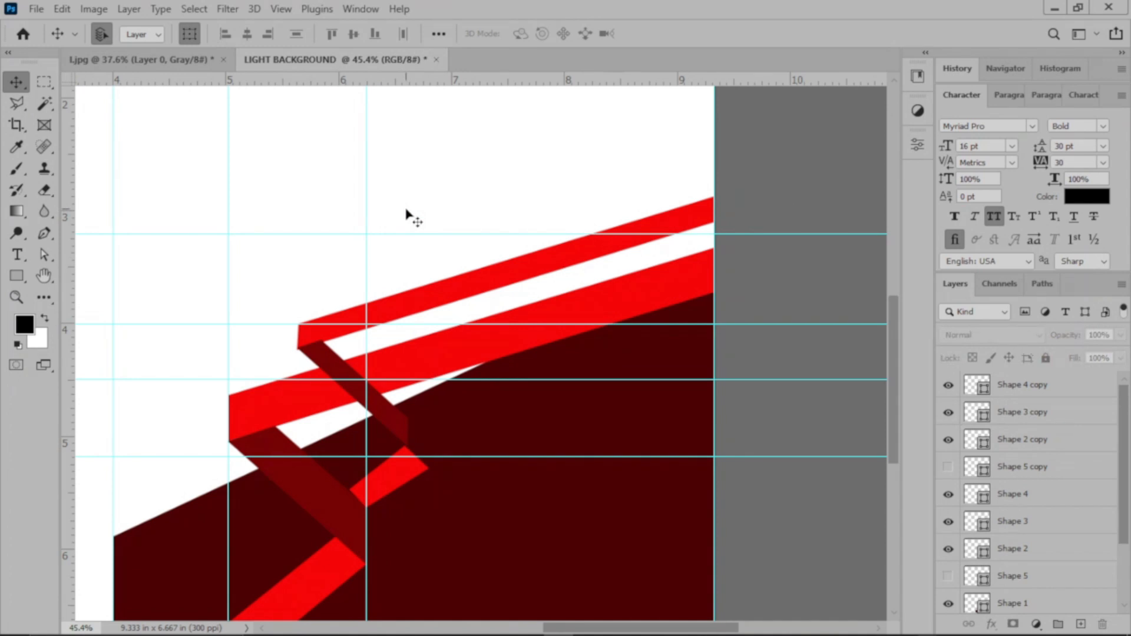
# Step: Hide the transform controls and nudge Shape 3 copy sideways to align it with the left end of the thin red band
pyautogui.click(335, 367)
pyautogui.click(192, 34)
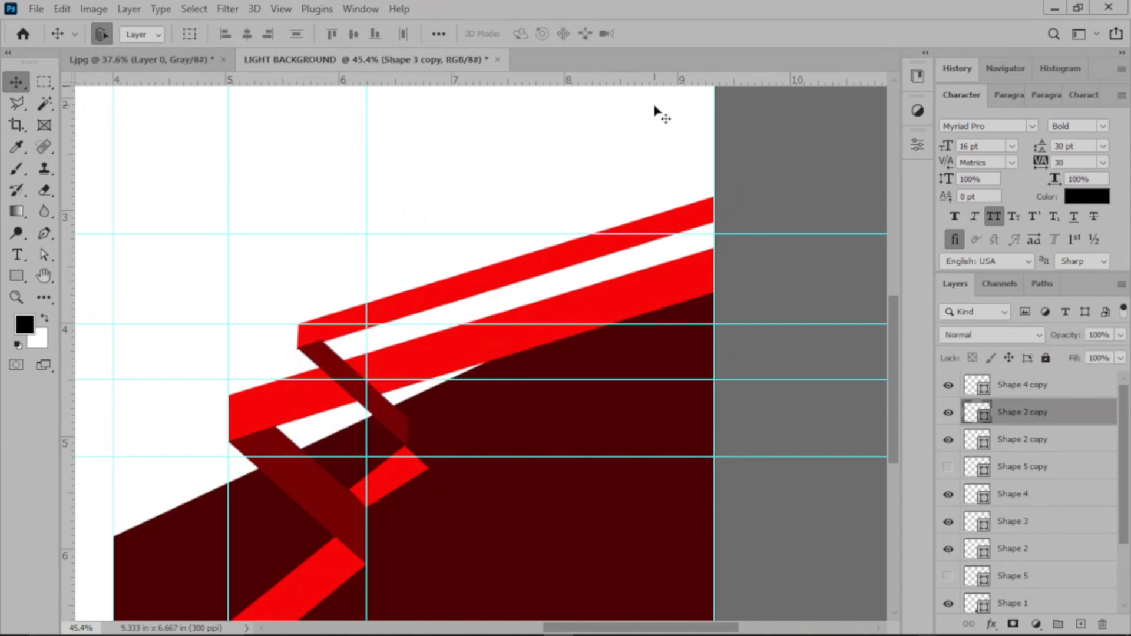
pyautogui.hotkey('shift', 'Left')
pyautogui.hotkey('shift', 'Right')
pyautogui.hotkey('shift', 'Right')
pyautogui.hotkey('shift', 'Right')
pyautogui.hotkey('shift', 'Left')
pyautogui.hotkey('shift', 'Left')
pyautogui.hotkey('shift', 'Left')
pyautogui.hotkey('shift', 'Right')
pyautogui.hotkey('shift', 'Left')
pyautogui.hotkey('shift', 'Right')
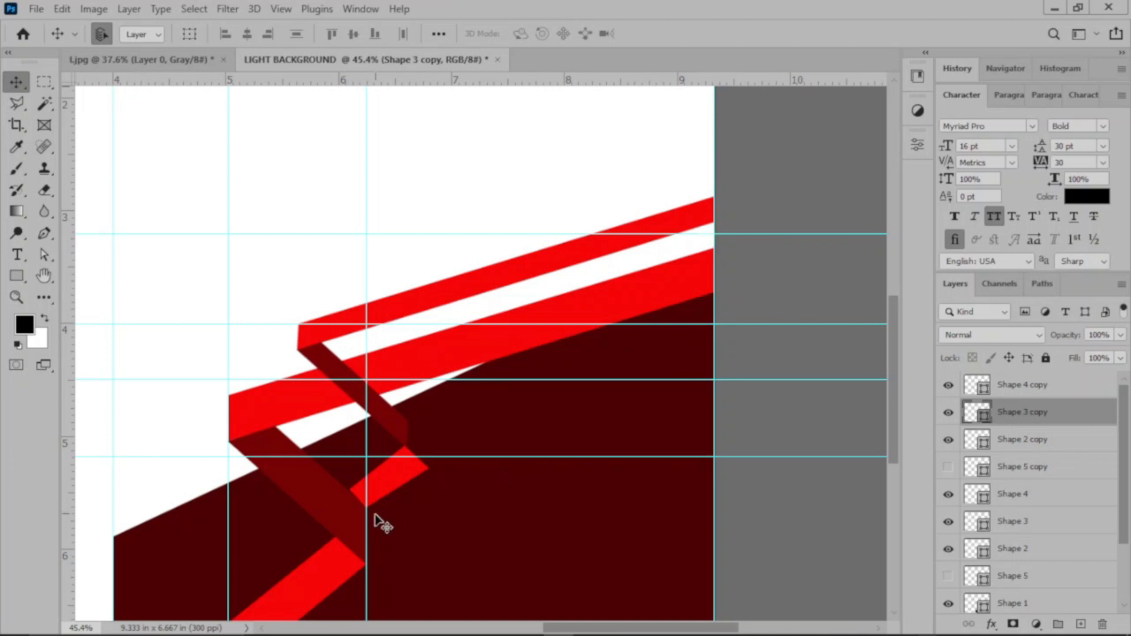
# Step: Move Shape 4 copy about 0.3 in left and 0.25 in up, and shift its right-end anchors to meet the dark fold, 244 x 133 px overall
pyautogui.moveTo(398, 472); pyautogui.dragTo(374, 451)
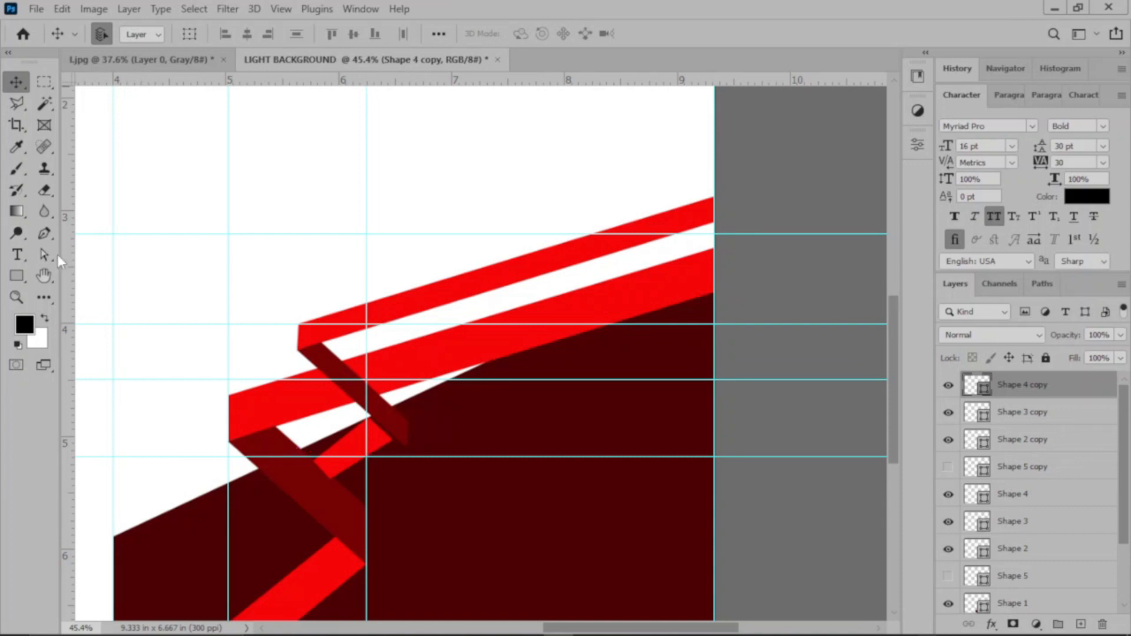
pyautogui.click(44, 255)
pyautogui.click(371, 436)
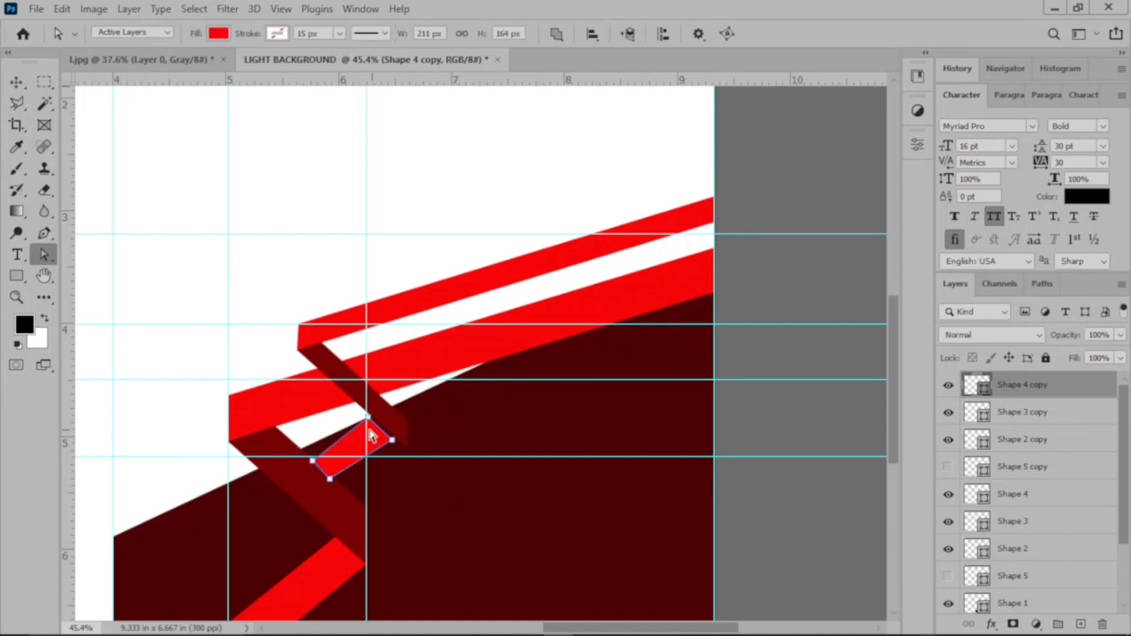
pyautogui.moveTo(368, 419)
pyautogui.mouseDown()
pyautogui.moveTo(406, 446)
pyautogui.moveTo(385, 429)
pyautogui.mouseUp()
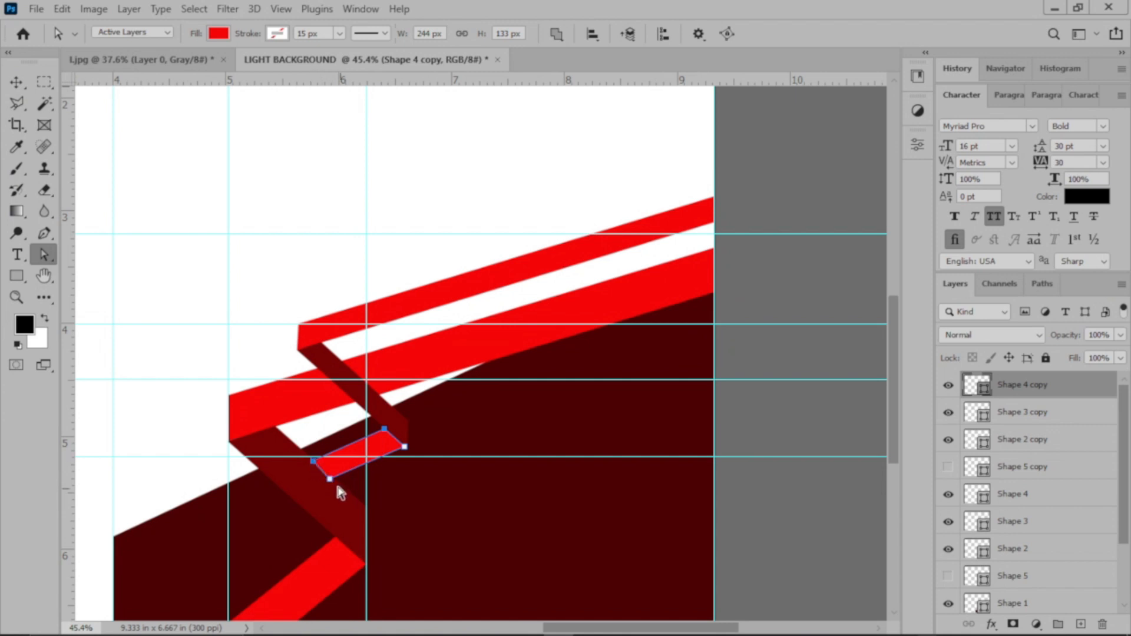
# Step: Adjust the left-end anchors of Shape 4 copy to follow the lower fold's edge, and return the displaced horizontal guide to 5 in
pyautogui.moveTo(313, 461); pyautogui.dragTo(330, 474)
pyautogui.moveTo(309, 459); pyautogui.dragTo(315, 464)
pyautogui.moveTo(424, 457); pyautogui.dragTo(421, 441)
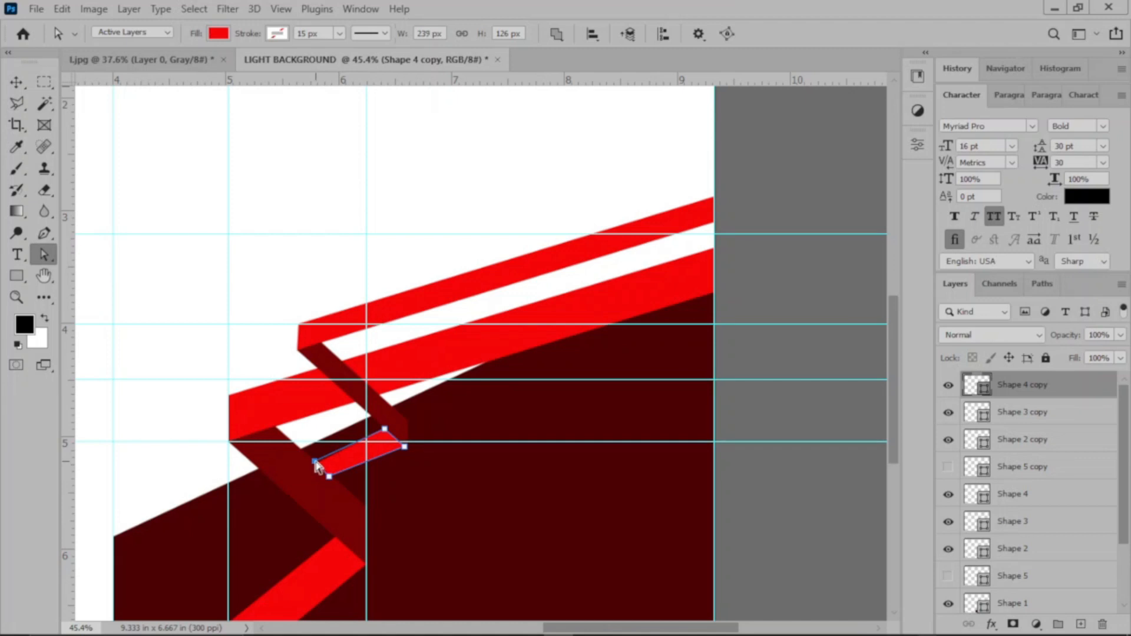
pyautogui.moveTo(331, 475); pyautogui.dragTo(335, 482)
pyautogui.click(15, 81)
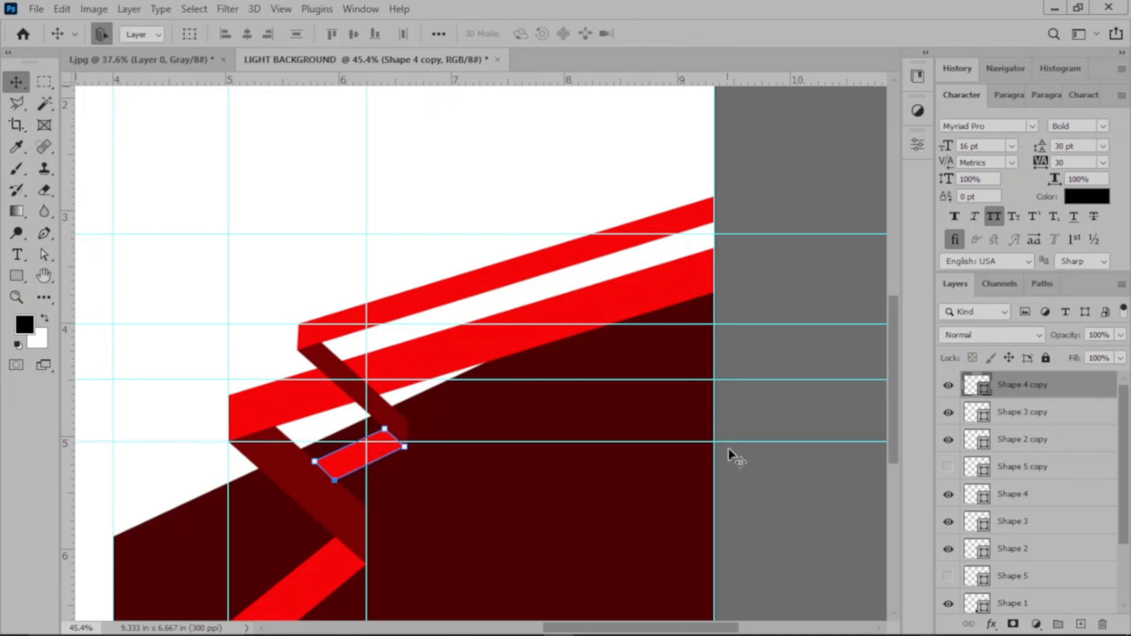
pyautogui.click(800, 543)
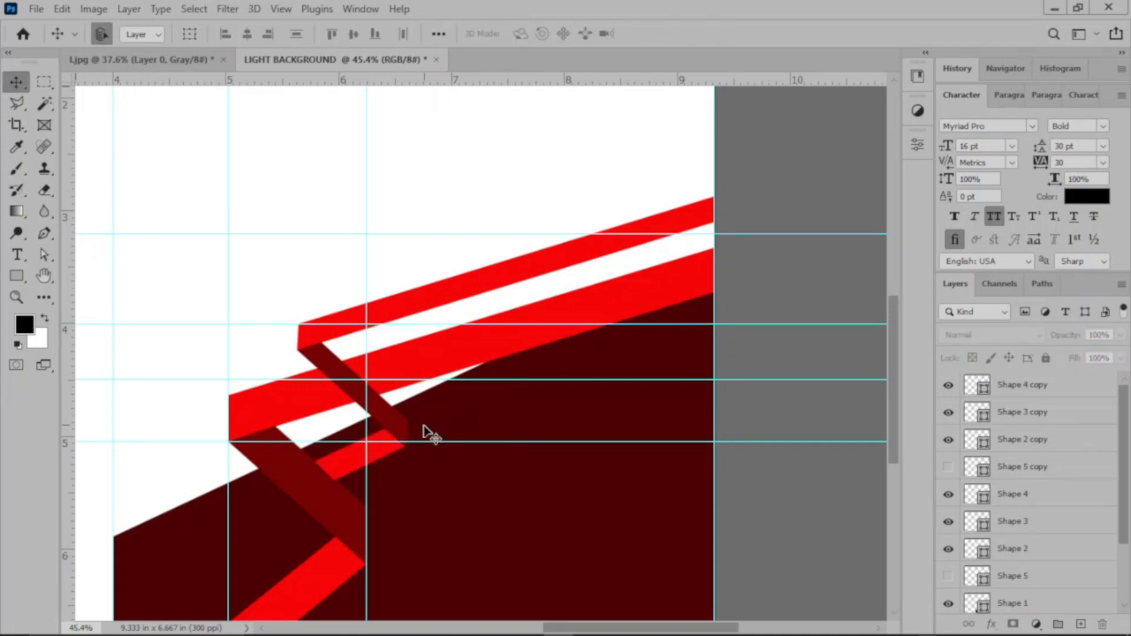
# Step: Draw a triangle about 651 x 334 px with the Pen tool over the white gap under the thick red band
pyautogui.click(449, 413)
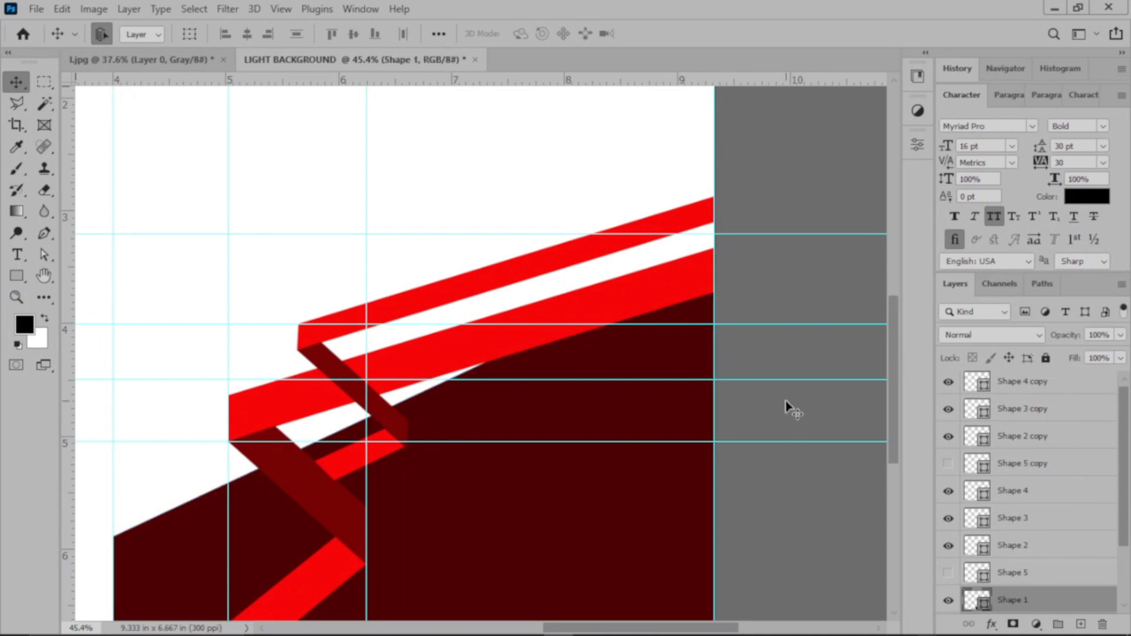
pyautogui.click(769, 401)
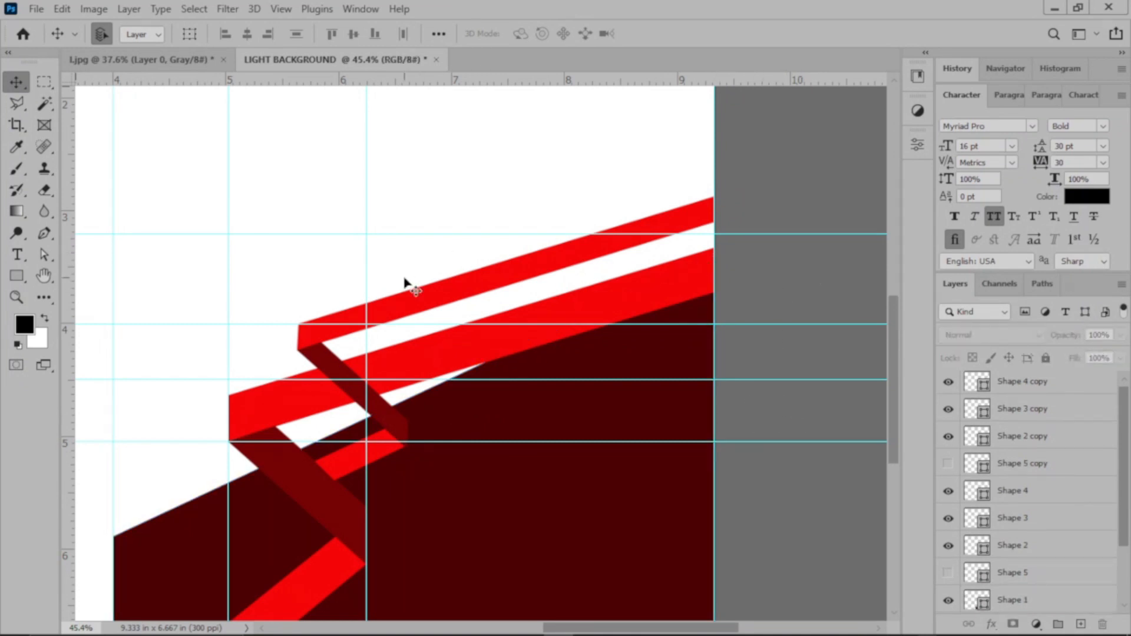
pyautogui.click(44, 234)
pyautogui.click(254, 405)
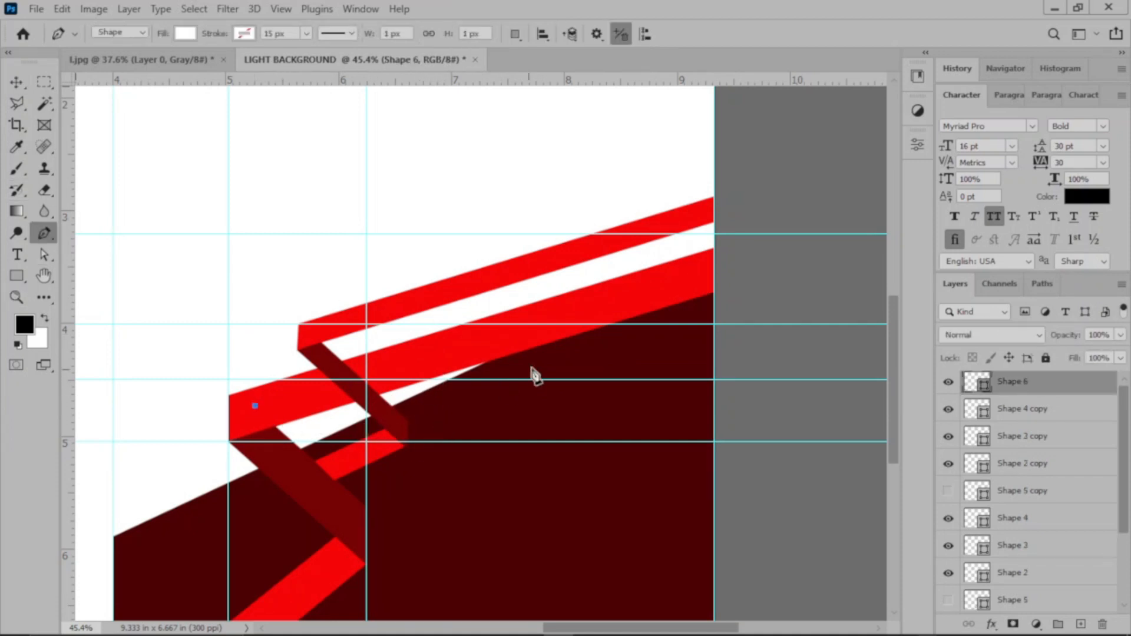
pyautogui.click(500, 347)
pyautogui.click(310, 472)
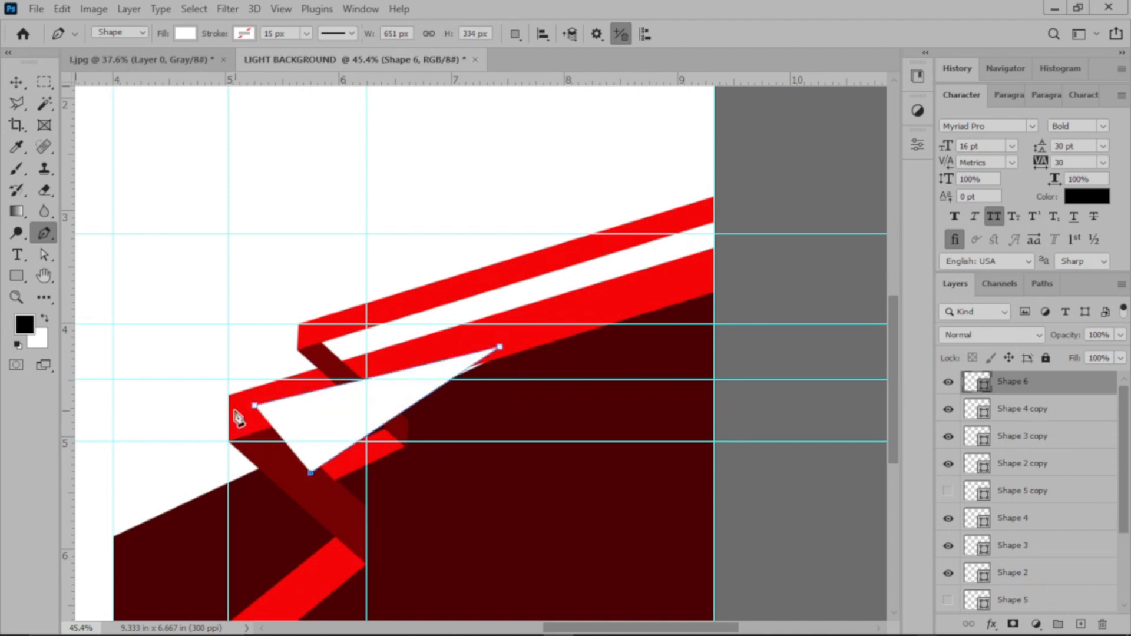
pyautogui.click(254, 405)
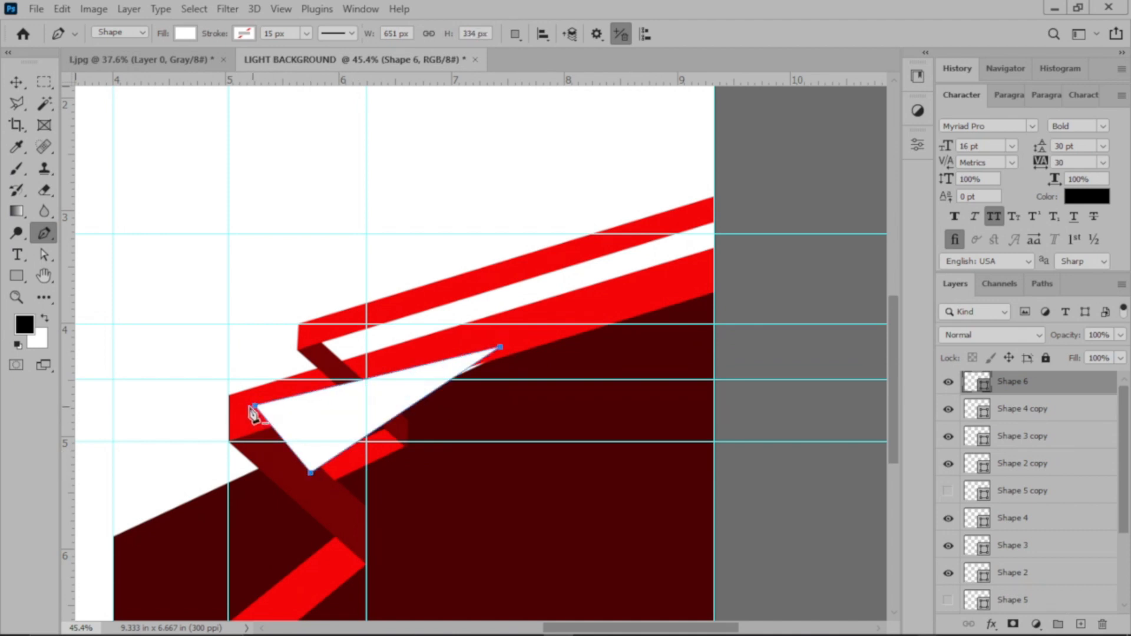
pyautogui.click(16, 82)
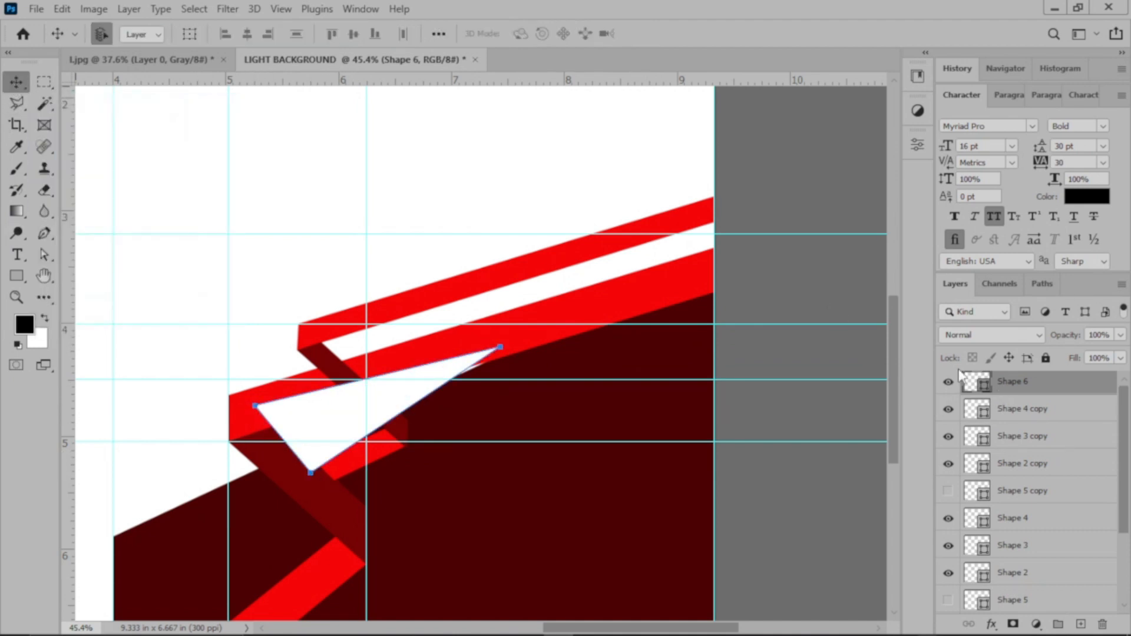
# Step: Fill the triangle with dark red 4b0202, sampled from the large dark shape
pyautogui.doubleClick(975, 383)
pyautogui.click(629, 403)
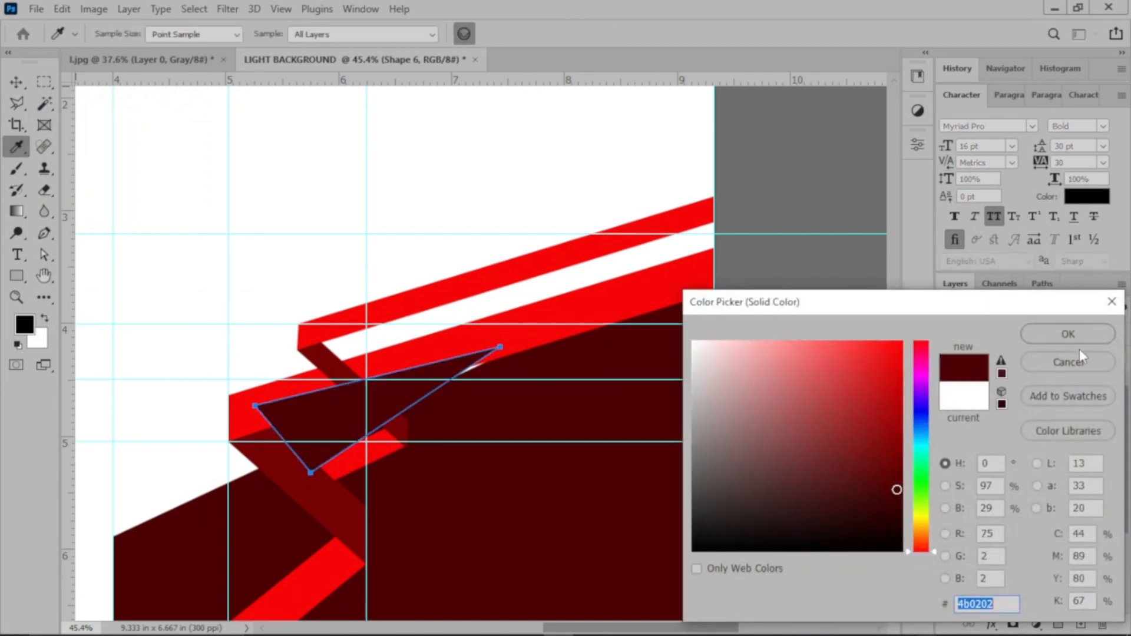
pyautogui.click(1068, 334)
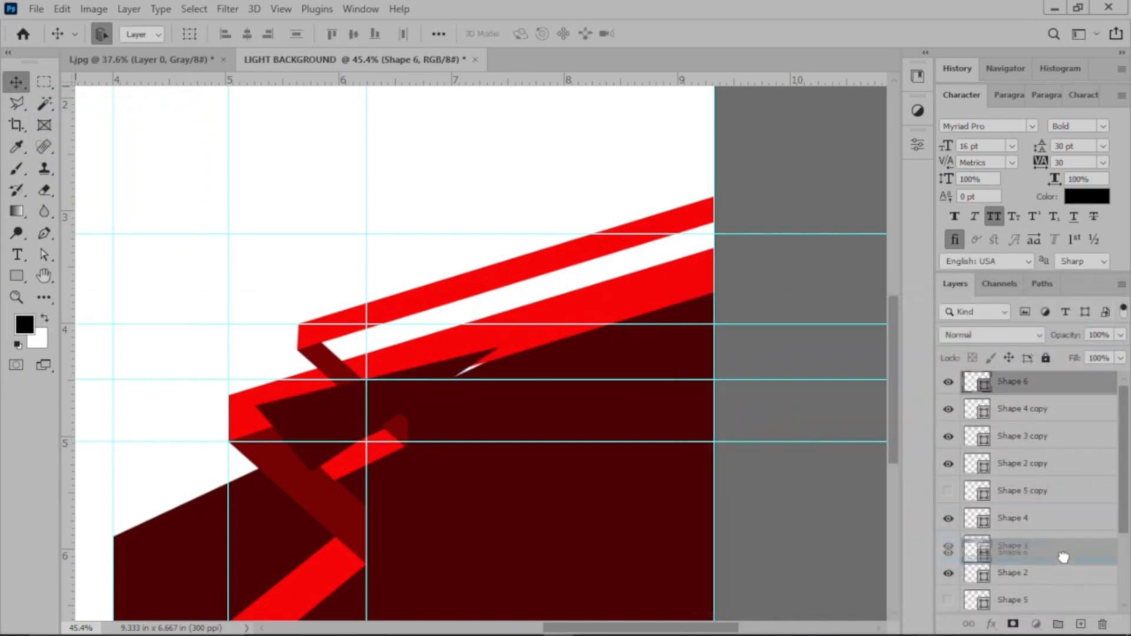
# Step: Move the Shape 6 layer to just above Shape 1 and delete the hidden Shape 5 layer
pyautogui.scroll(-3, 1063, 589)
pyautogui.moveTo(1055, 625); pyautogui.dragTo(1063, 532)
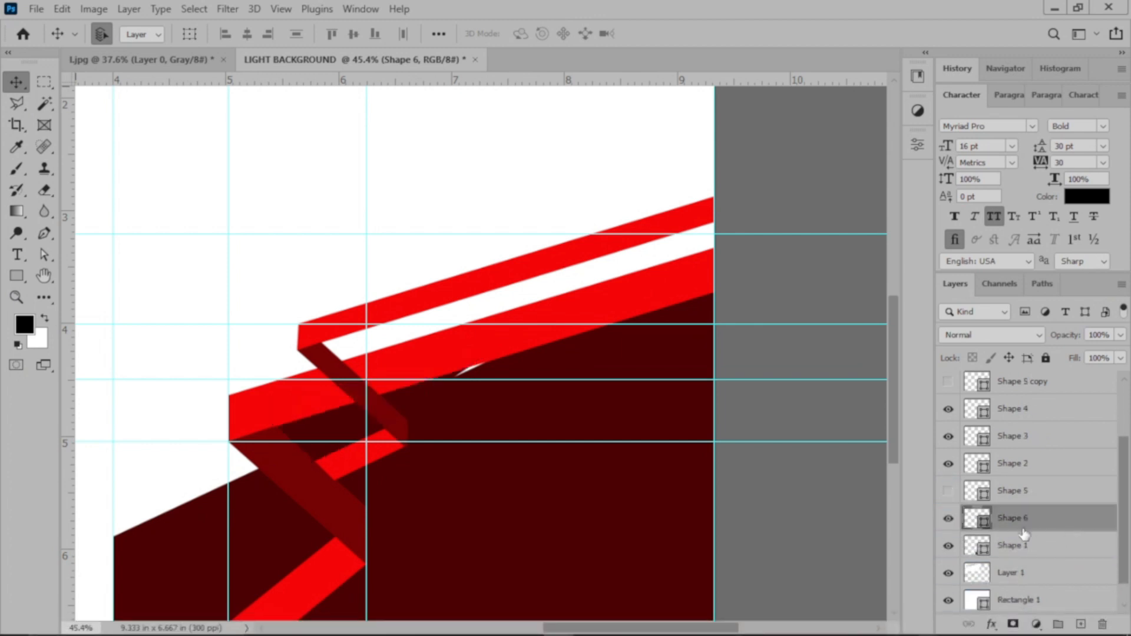
pyautogui.click(1036, 492)
pyautogui.moveTo(1042, 494); pyautogui.dragTo(1103, 626)
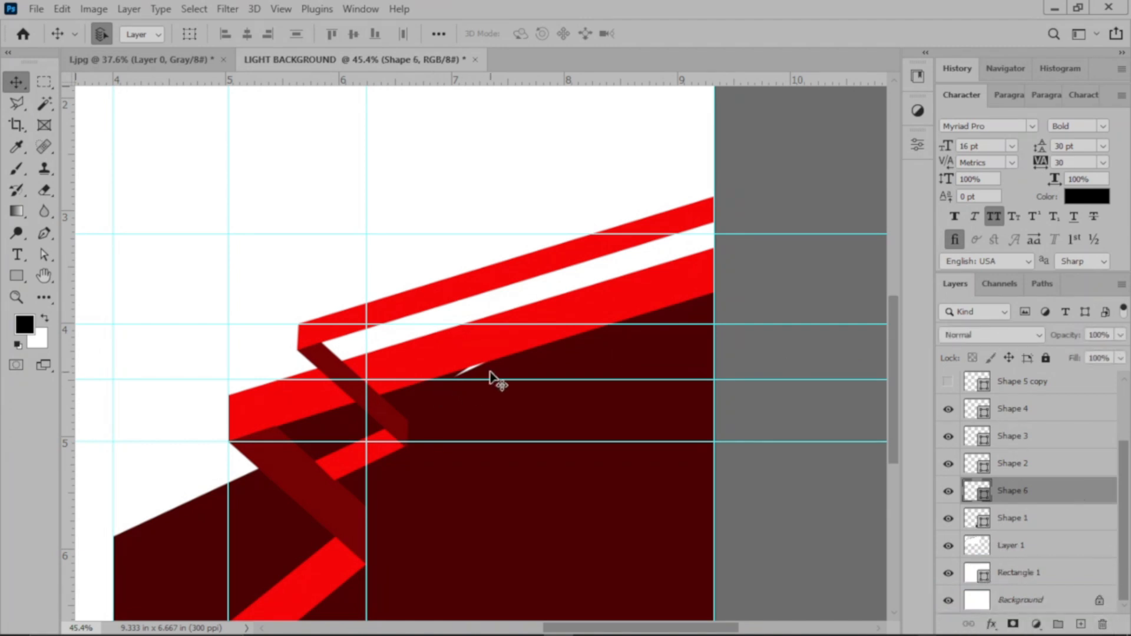
# Step: Move Shape 6's right anchor outward to cover the remaining white sliver, 697 x 319 px overall, and collapse the Character settings
pyautogui.click(44, 256)
pyautogui.click(449, 379)
pyautogui.click(501, 348)
pyautogui.moveTo(502, 348); pyautogui.dragTo(517, 353)
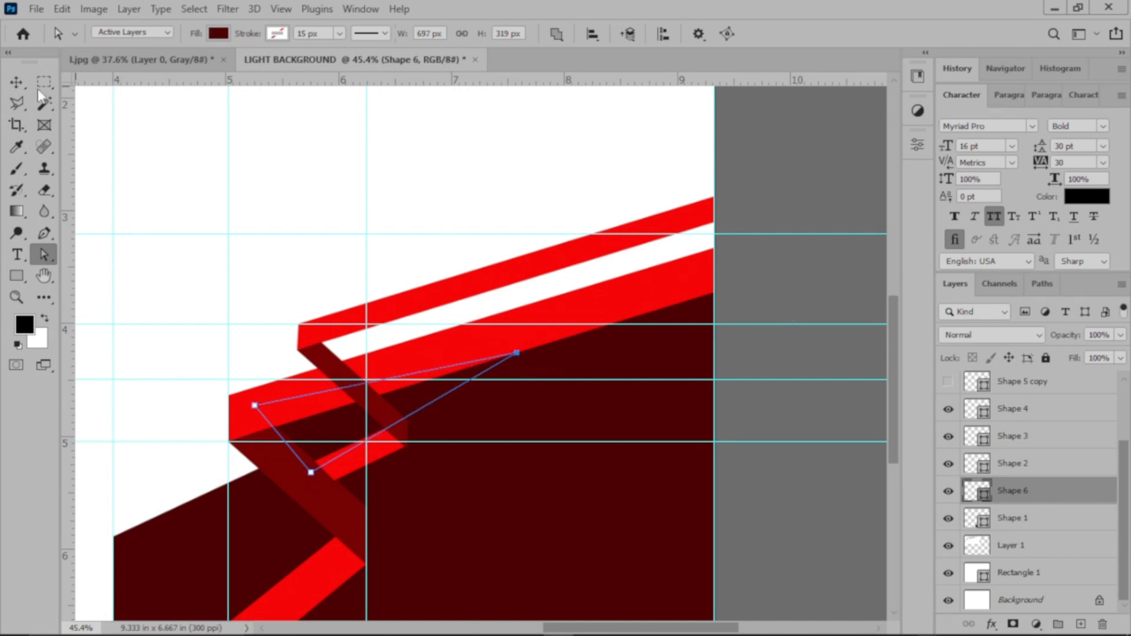
pyautogui.click(15, 81)
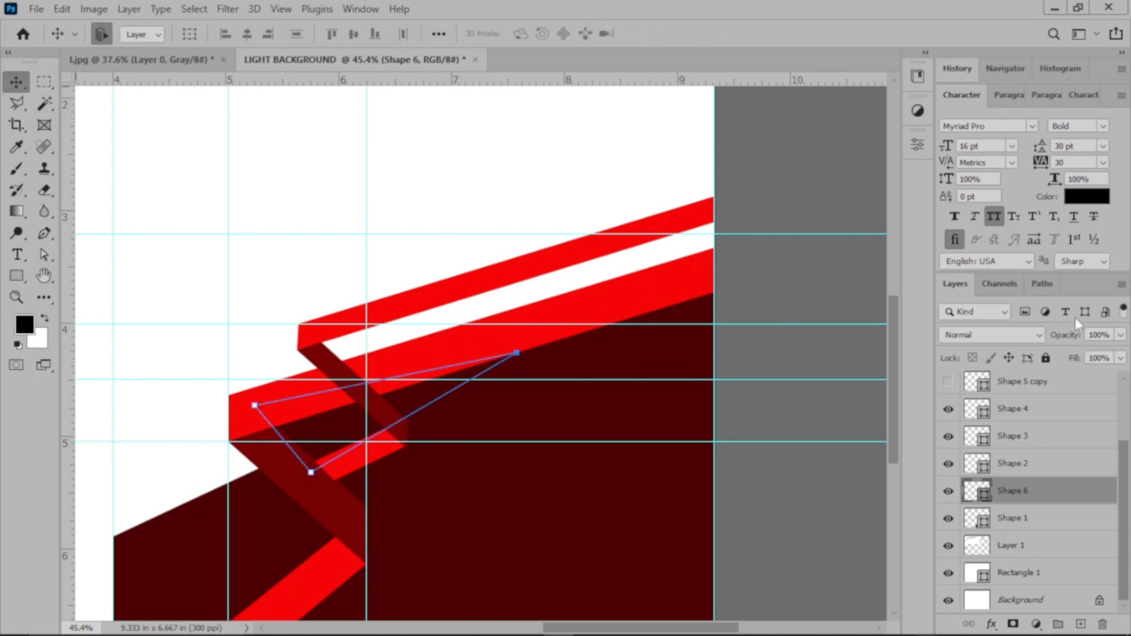
pyautogui.doubleClick(963, 94)
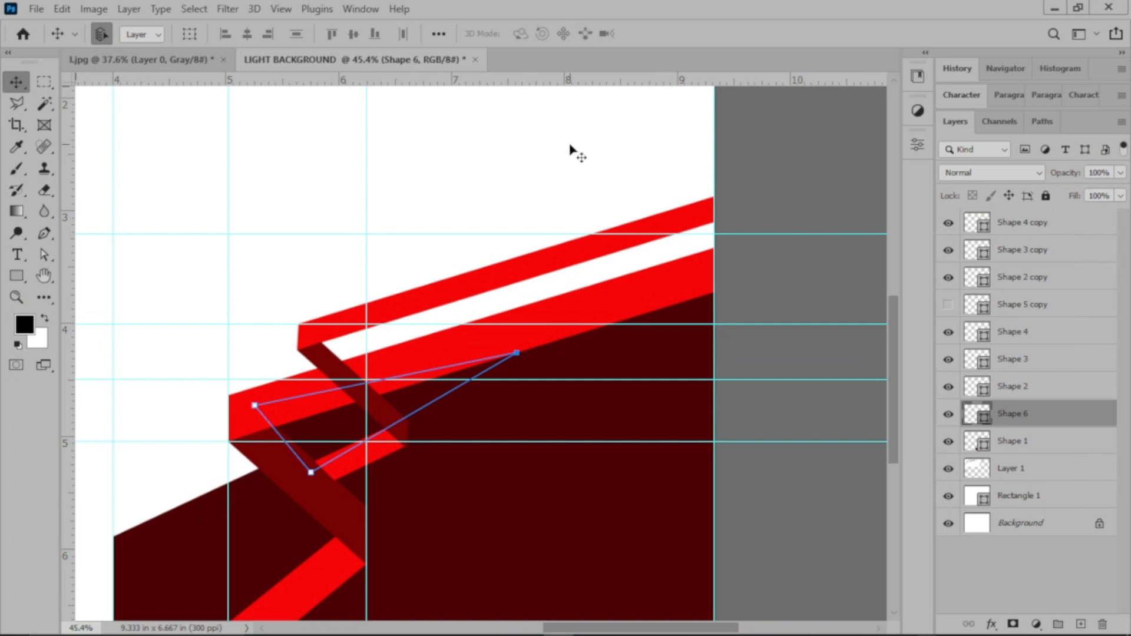
# Step: Examine the whole composition and the fold joints of the red bands up close
pyautogui.scroll(-2, 570, 149)
pyautogui.click(658, 182)
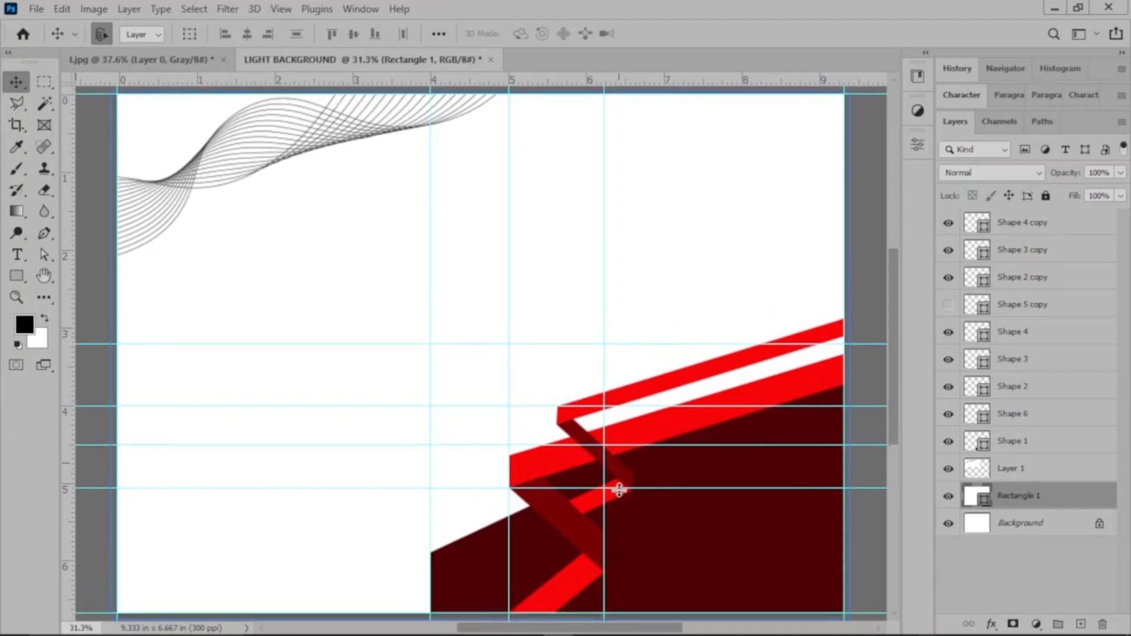
pyautogui.scroll(-2, 618, 497)
pyautogui.press('ctrl')
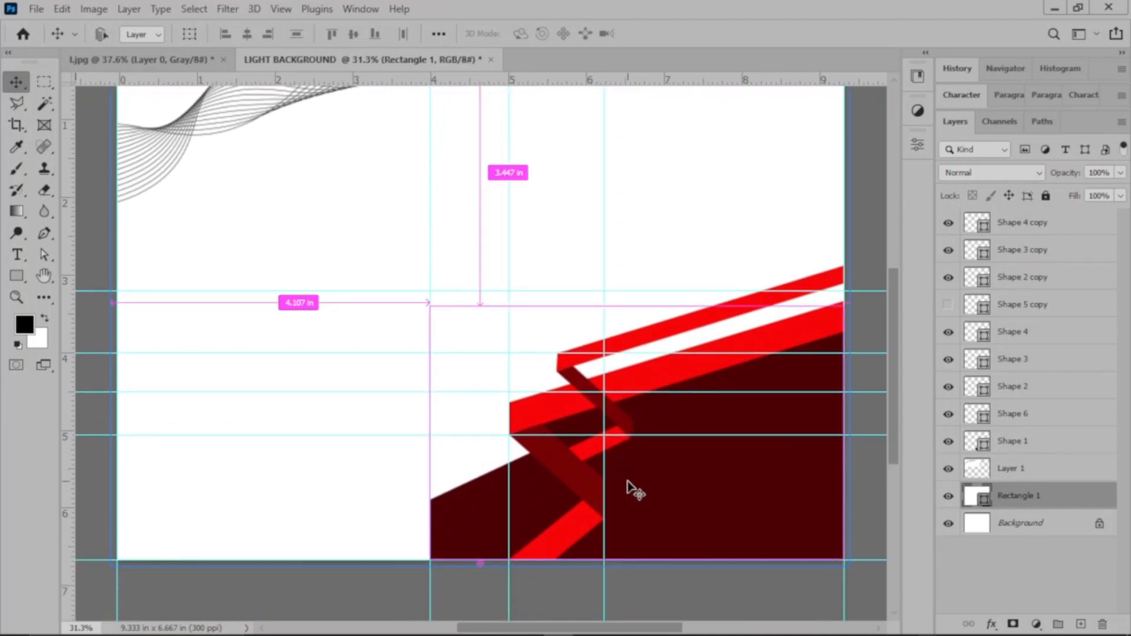
pyautogui.scroll(3, 635, 488)
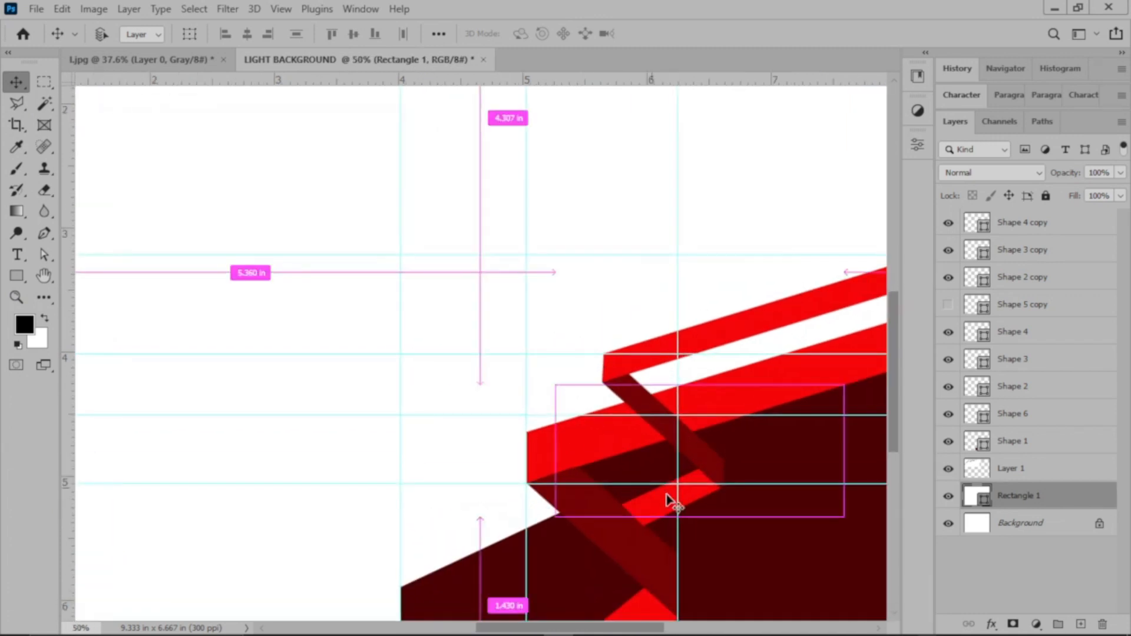
pyautogui.scroll(-3, 760, 540)
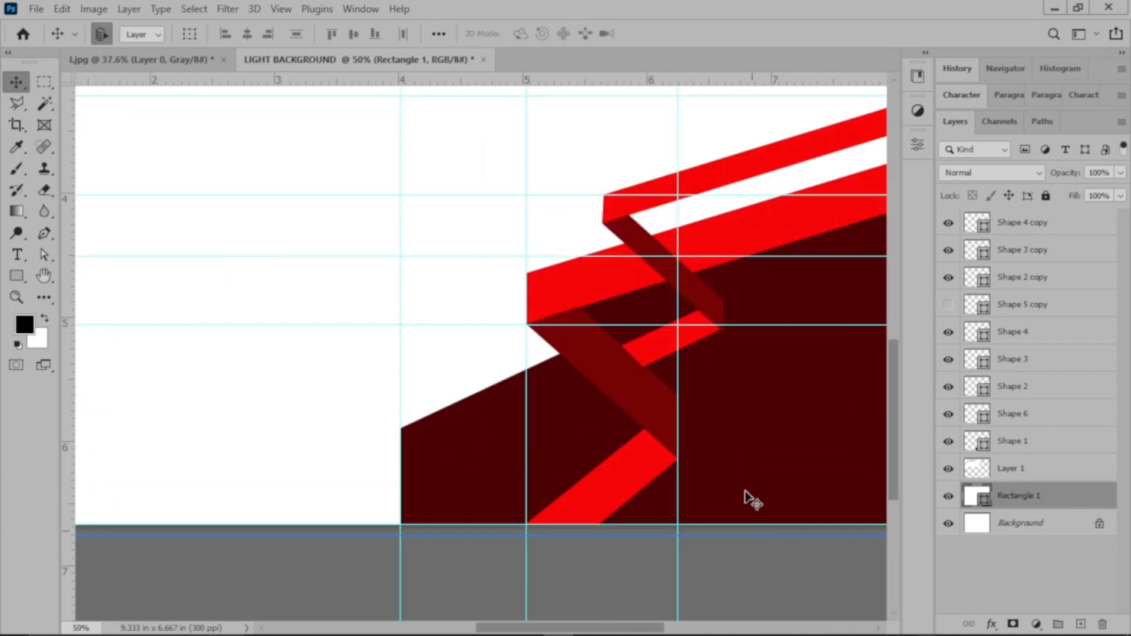
pyautogui.scroll(-1, 745, 497)
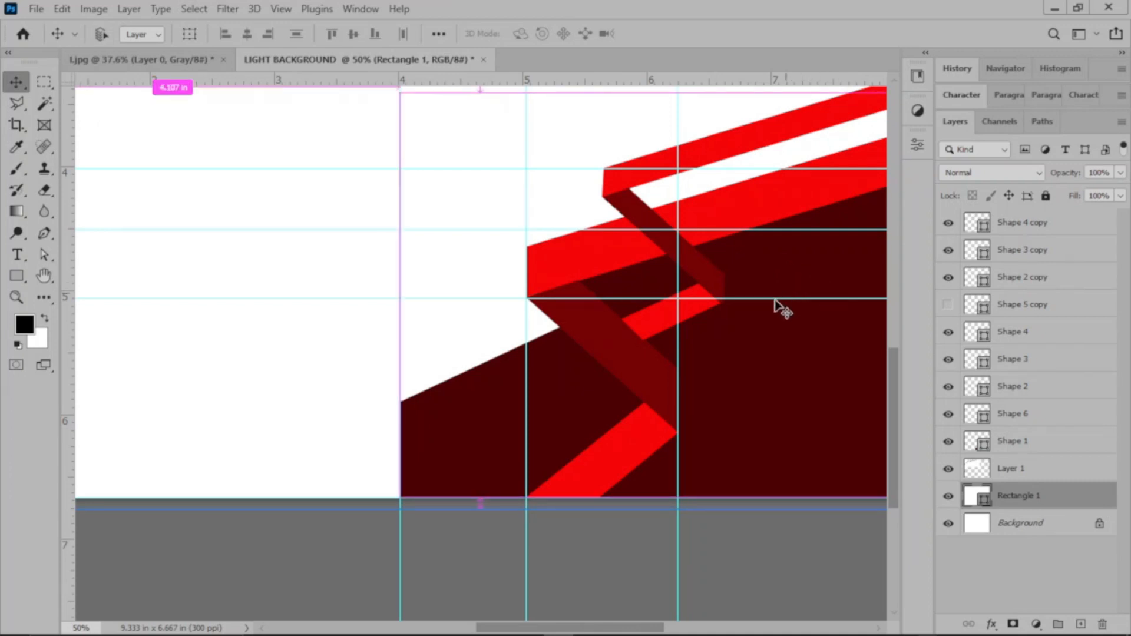
pyautogui.hscroll(-3, 777, 309)
pyautogui.moveTo(497, 626); pyautogui.dragTo(606, 631)
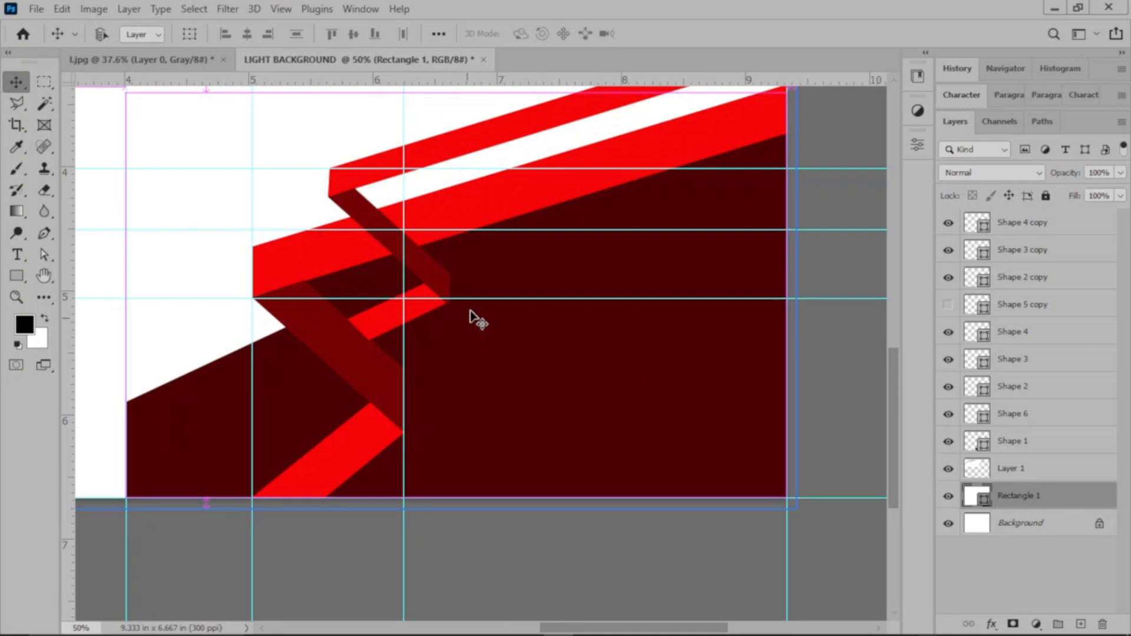
pyautogui.hscroll(-2, 471, 318)
pyautogui.scroll(4, 659, 406)
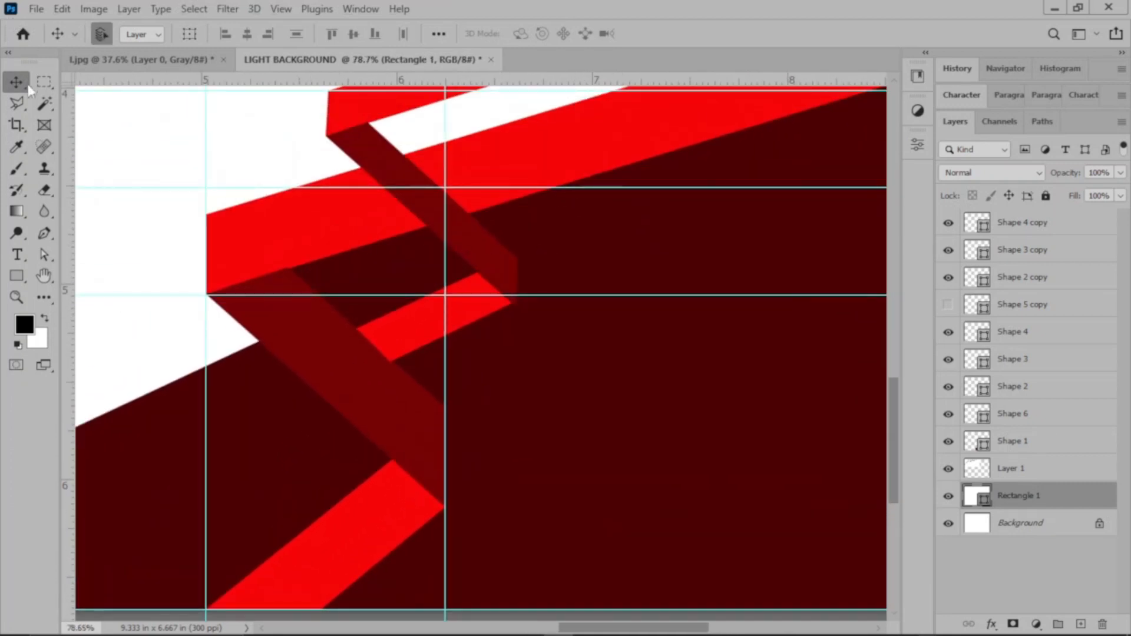
# Step: Shift all four anchors of Shape 4 copy to make the small red strip narrower, 143 px high overall
pyautogui.click(424, 331)
pyautogui.press('a')
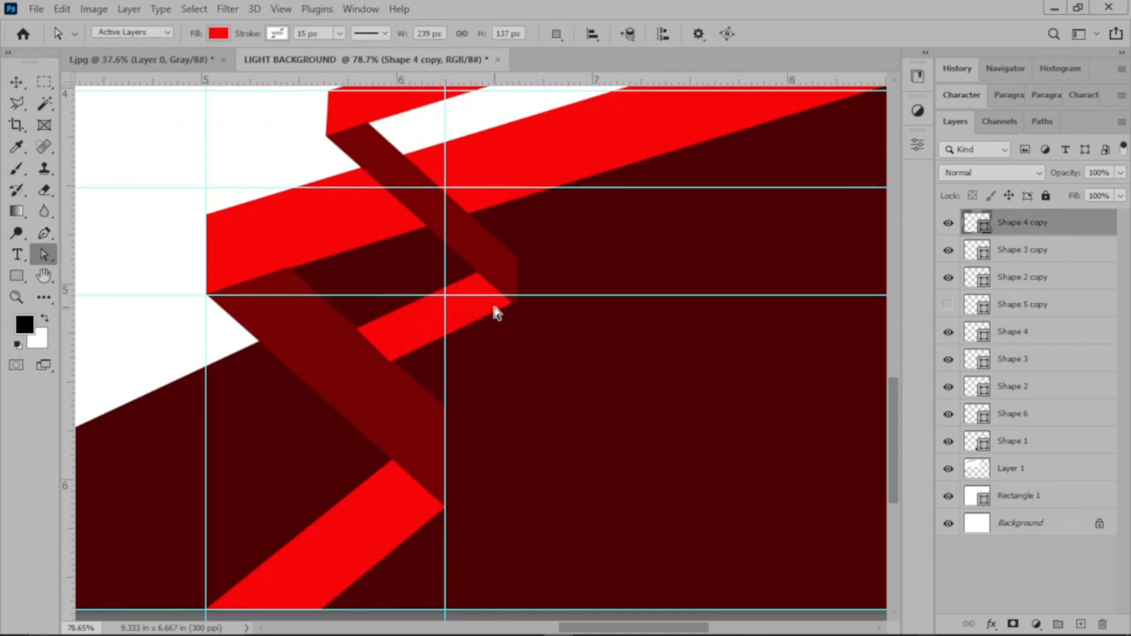
pyautogui.moveTo(513, 305); pyautogui.dragTo(516, 307)
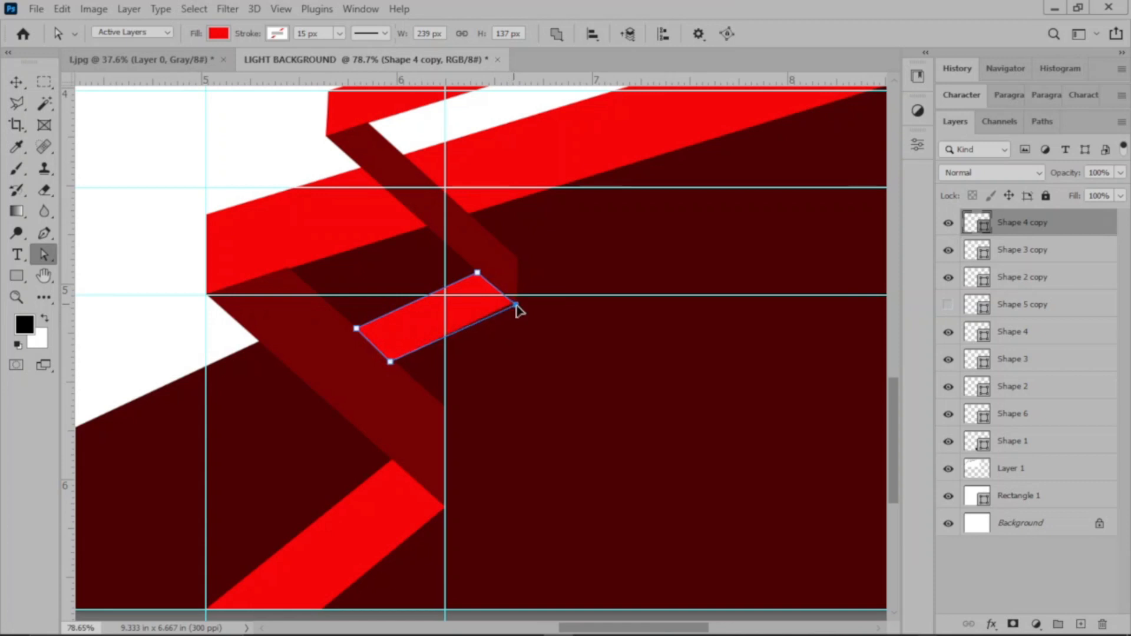
pyautogui.moveTo(391, 361); pyautogui.dragTo(400, 366)
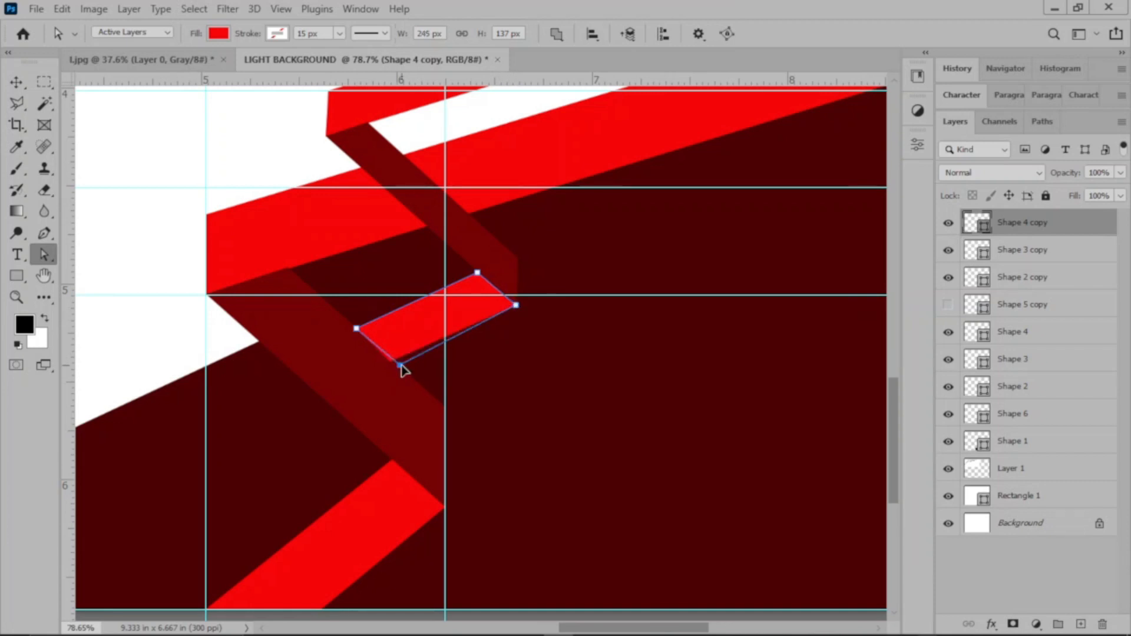
pyautogui.moveTo(357, 328); pyautogui.dragTo(375, 351)
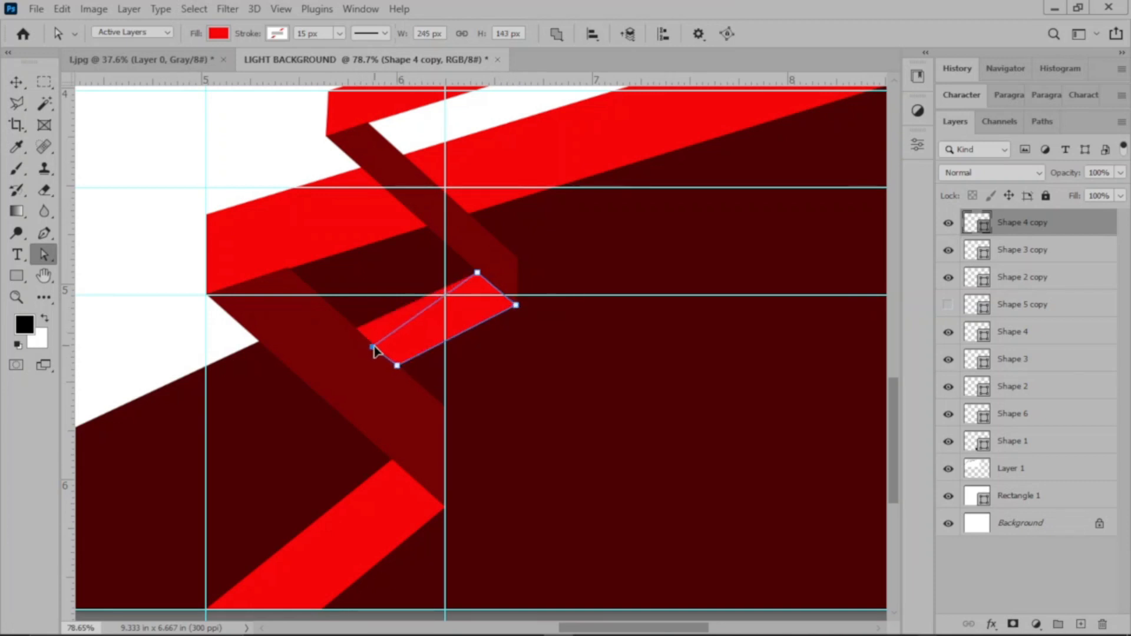
pyautogui.moveTo(477, 272); pyautogui.dragTo(490, 282)
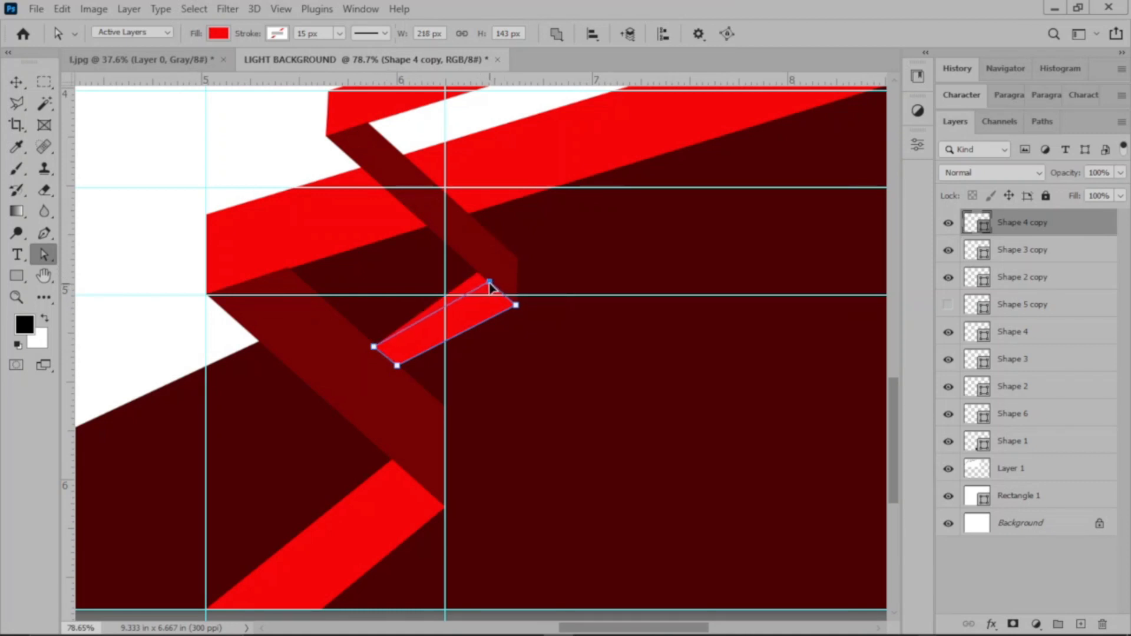
# Step: Move the left-end anchors of Shape 4 copy up along the lower fold's edge, making the strip 250 x 110 px overall
pyautogui.moveTo(373, 349); pyautogui.dragTo(356, 327)
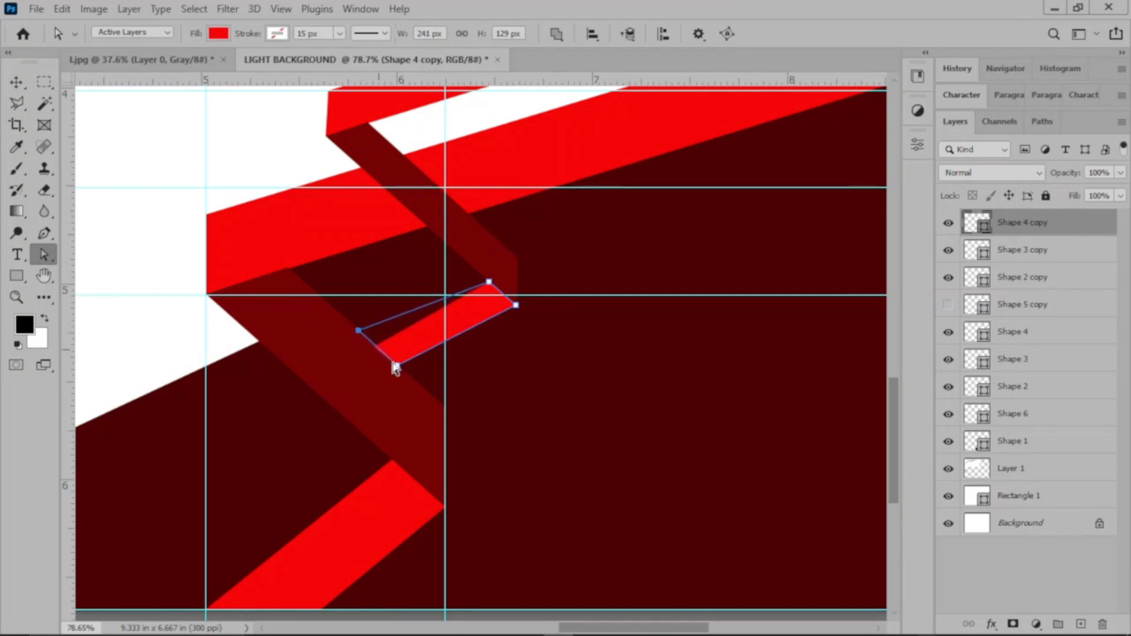
pyautogui.moveTo(394, 364); pyautogui.dragTo(391, 358)
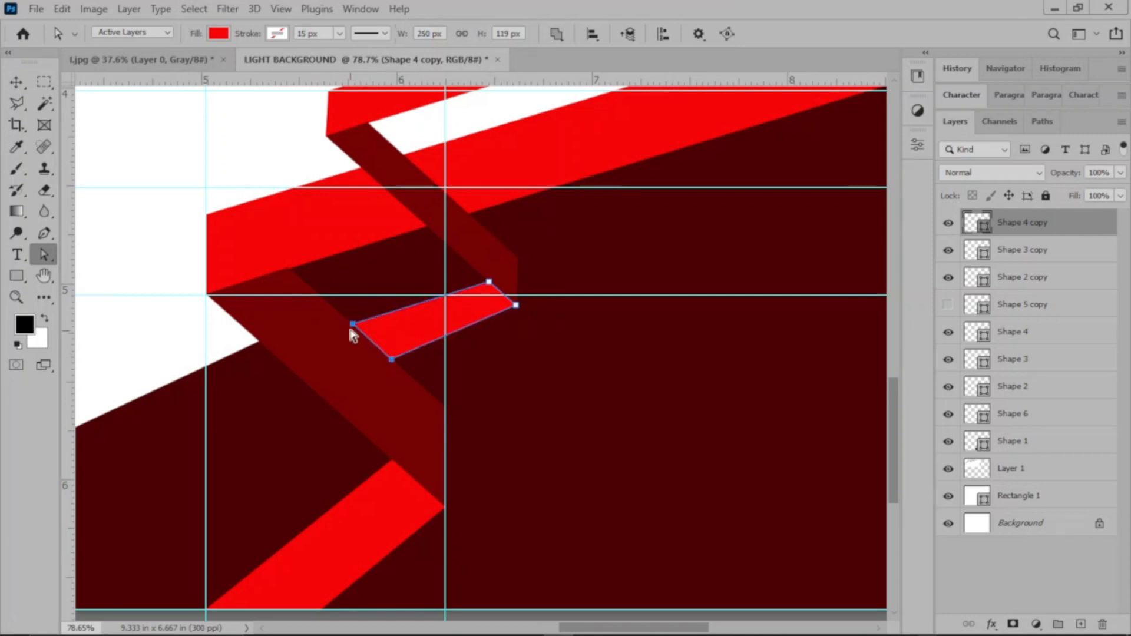
pyautogui.keyDown('shift'); pyautogui.click(392, 360); pyautogui.keyUp('shift')
pyautogui.moveTo(392, 359); pyautogui.dragTo(383, 354)
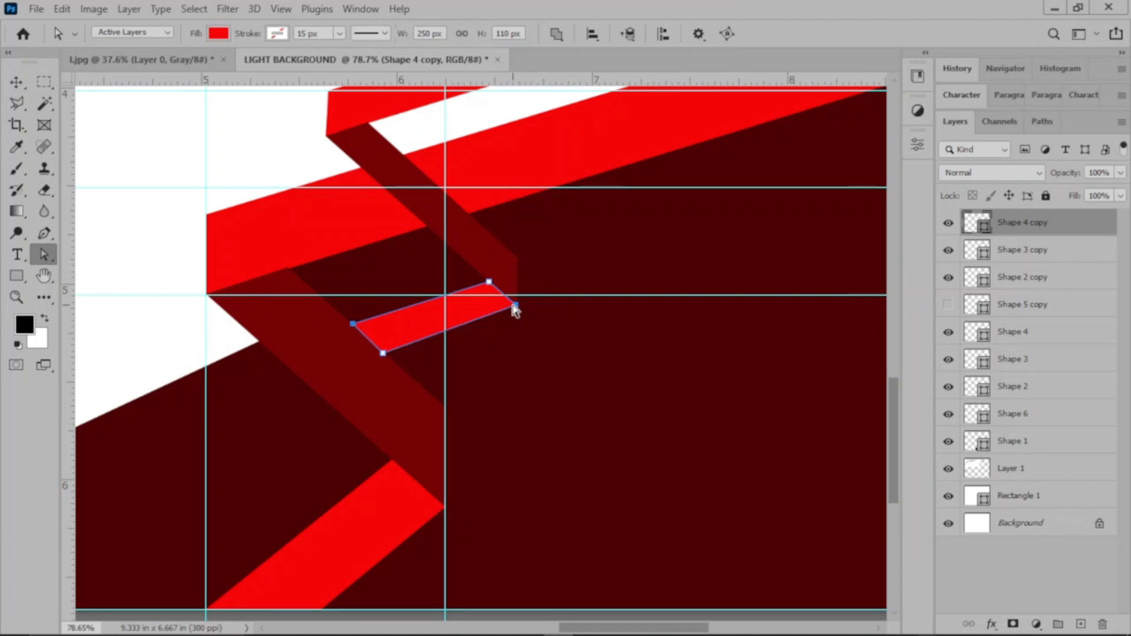
pyautogui.scroll(1, 519, 302)
pyautogui.scroll(1, 519, 301)
# Step: Raise the lower-left anchor of Shape 4 copy slightly so the strip is 106 px high overall, and leave anchor editing
pyautogui.click(16, 82)
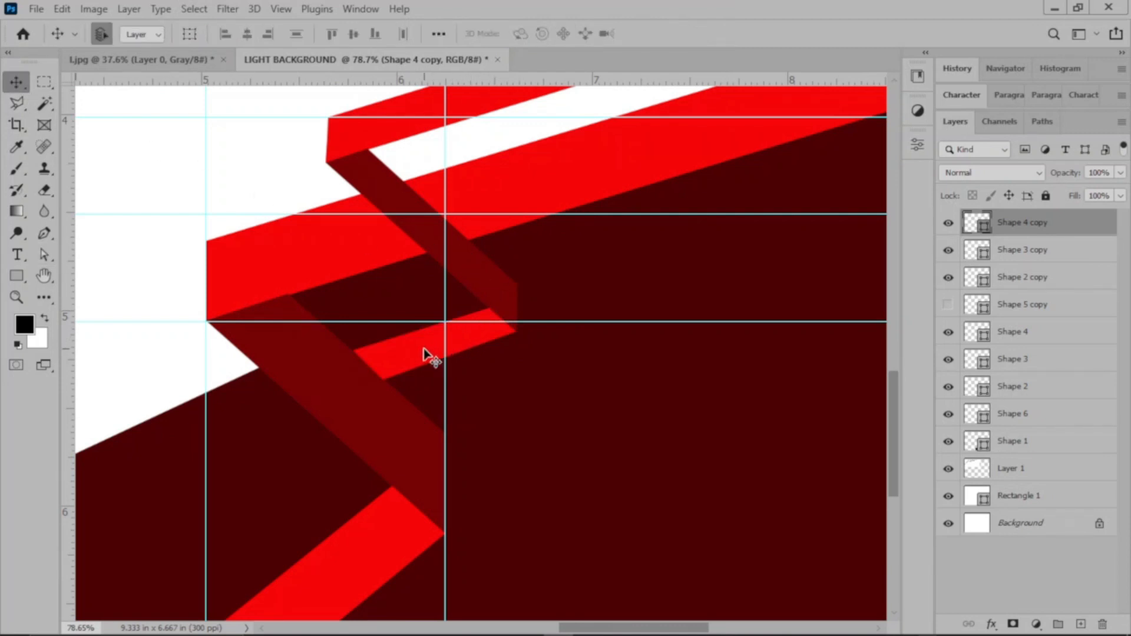
pyautogui.click(44, 255)
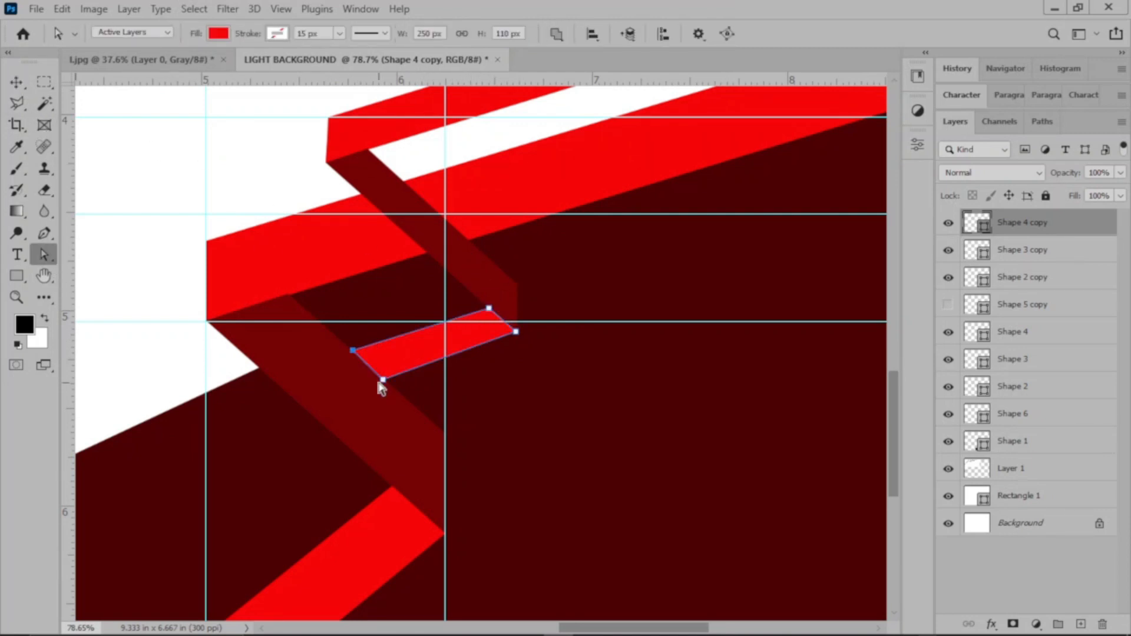
pyautogui.moveTo(384, 379); pyautogui.dragTo(381, 378)
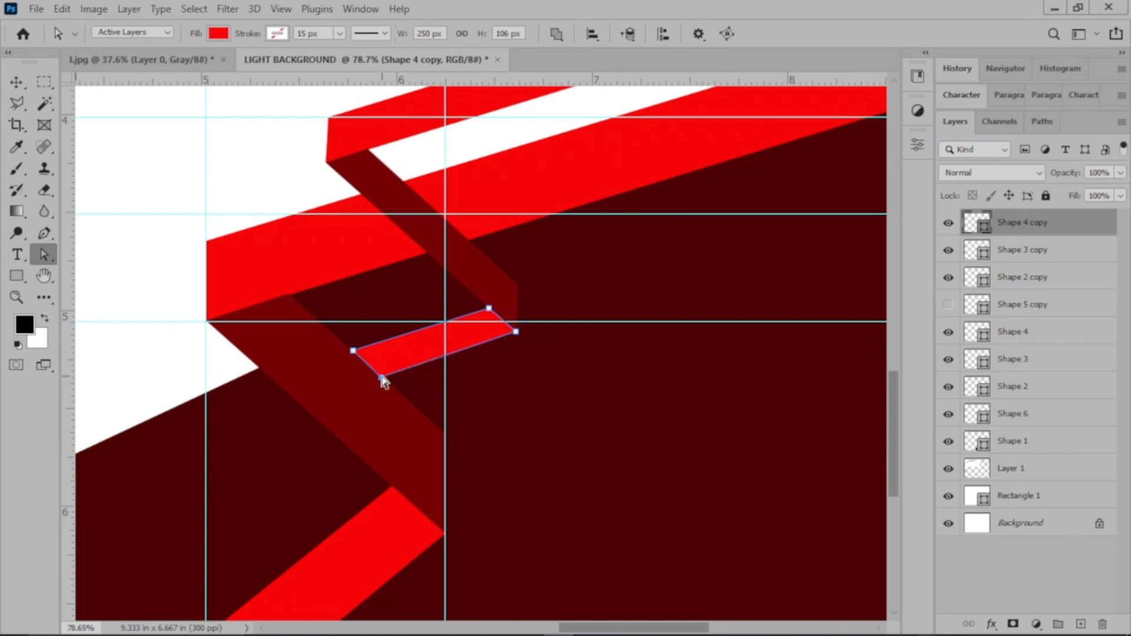
pyautogui.click(16, 83)
pyautogui.click(222, 151)
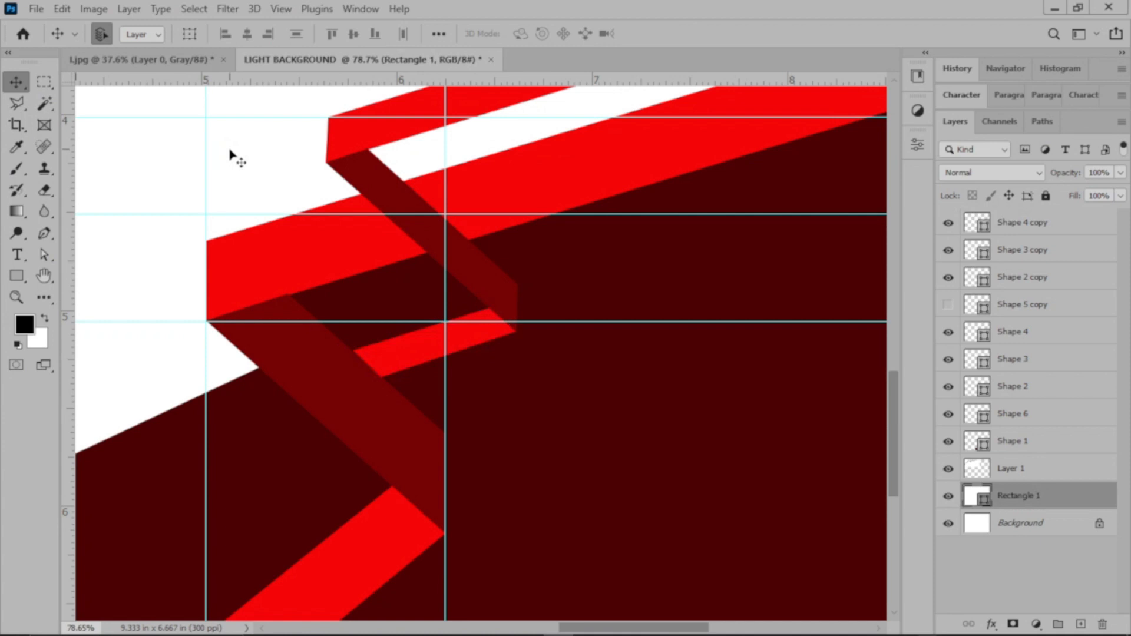
# Step: Add a drop shadow to the Shape 2 band with 46% opacity, 132° angle, 61 px distance, 21% spread and 76 px size
pyautogui.hotkey('ctrl', '0')
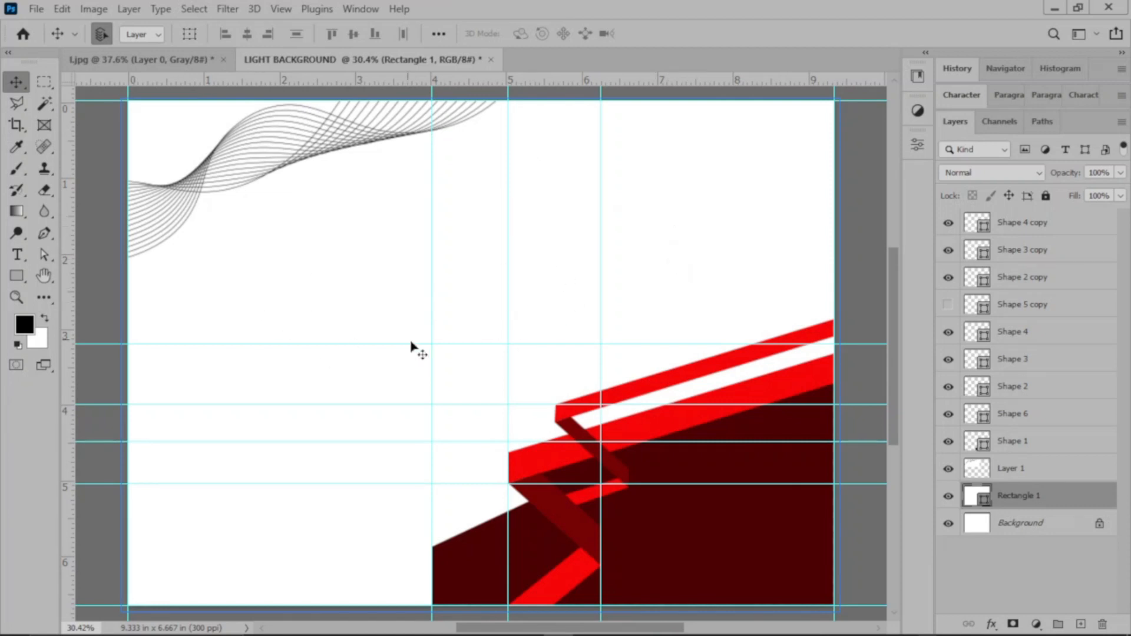
pyautogui.click(858, 303)
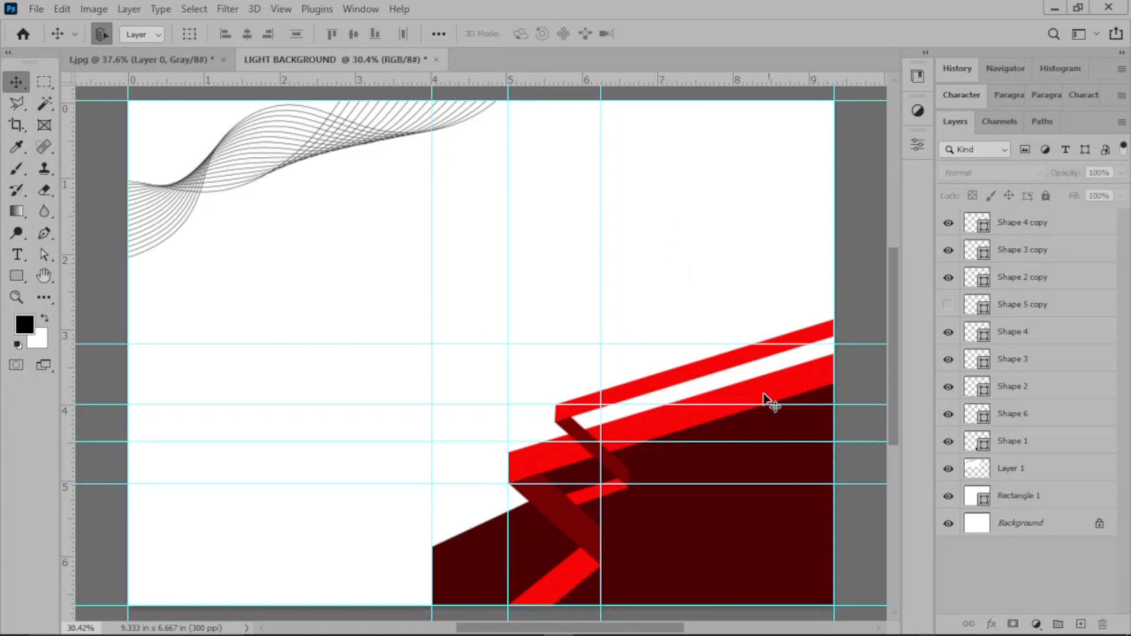
pyautogui.click(551, 457)
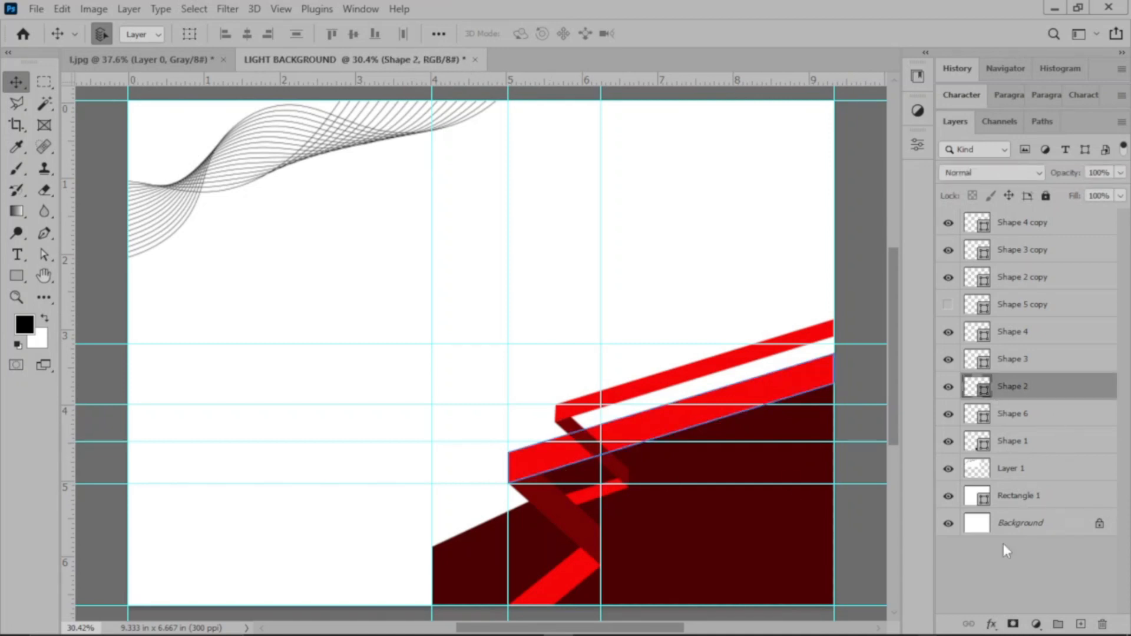
pyautogui.click(992, 624)
pyautogui.click(1014, 612)
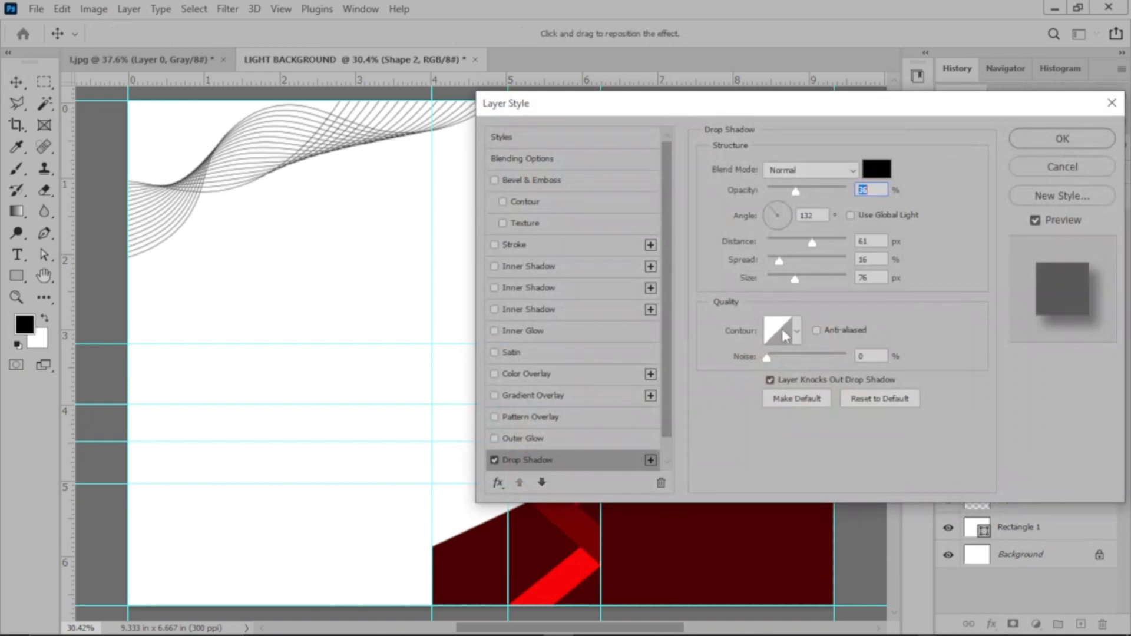
pyautogui.moveTo(723, 104); pyautogui.dragTo(936, 56)
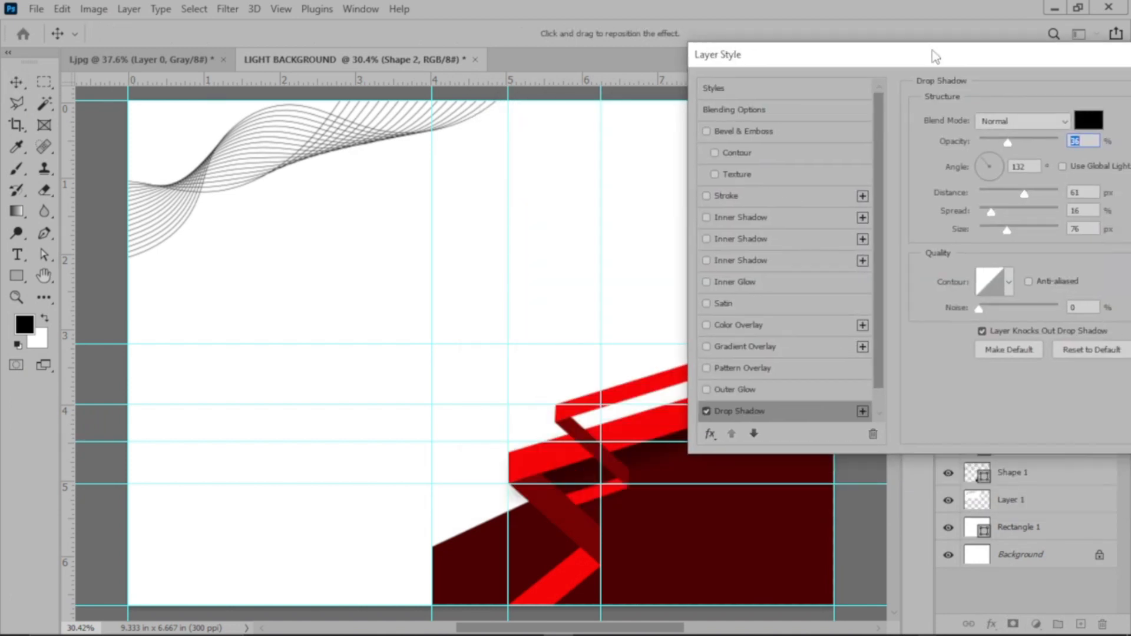
pyautogui.click(1016, 139)
pyautogui.moveTo(994, 211); pyautogui.dragTo(996, 211)
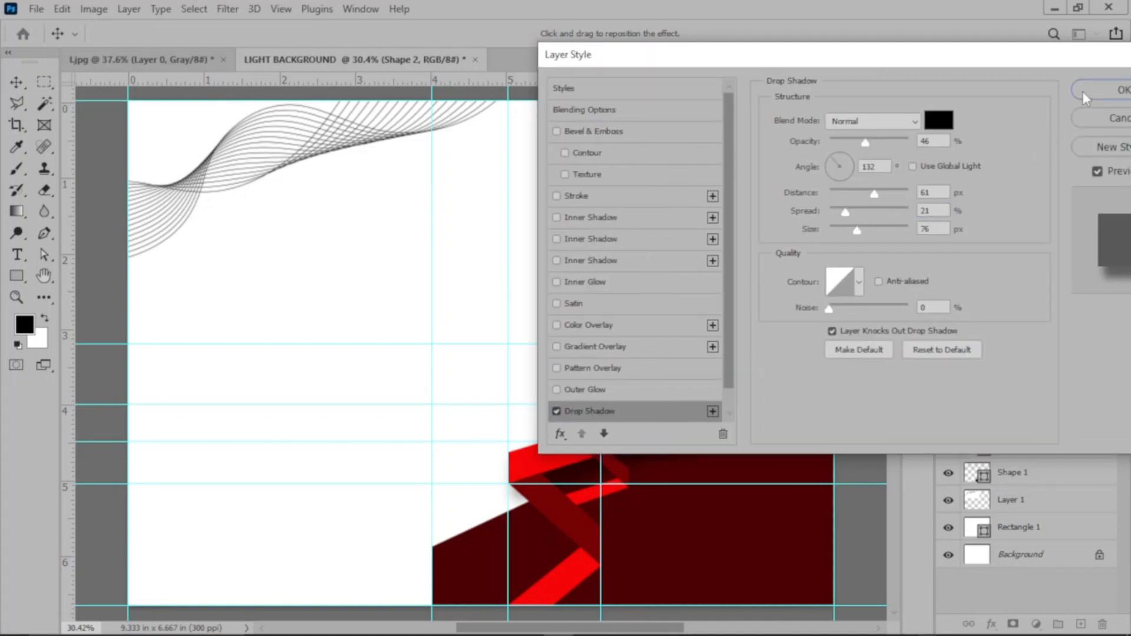
pyautogui.click(1084, 91)
pyautogui.click(851, 383)
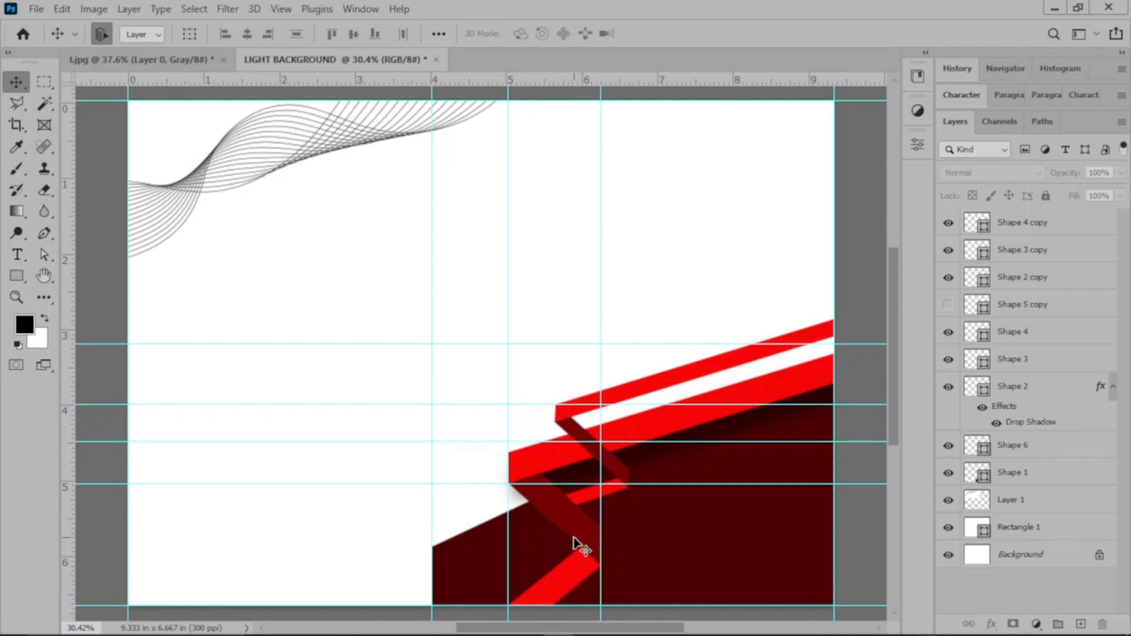
# Step: Add a drop shadow to Shape 4 with 29% opacity, 61 px distance, 21% spread and 76 px size
pyautogui.click(583, 556)
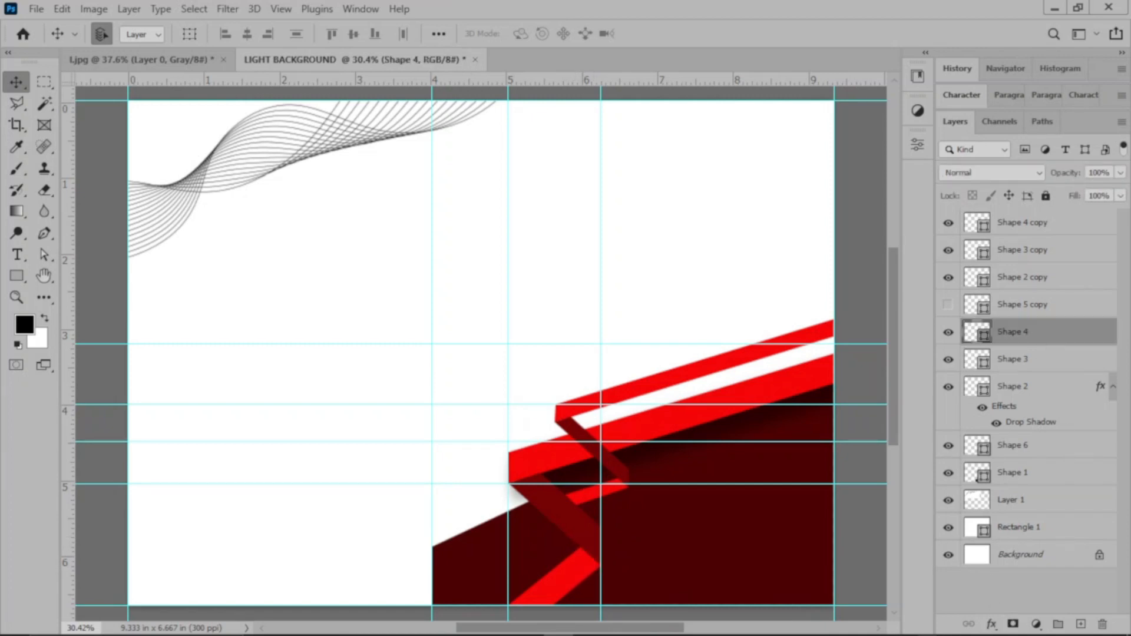
pyautogui.click(990, 626)
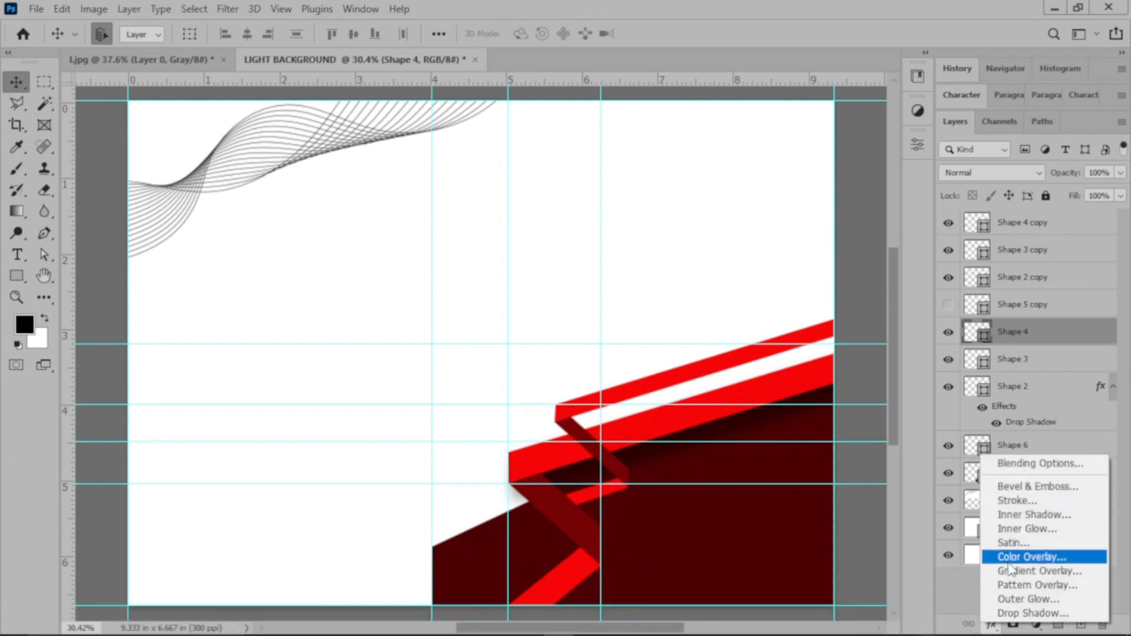
pyautogui.click(1012, 613)
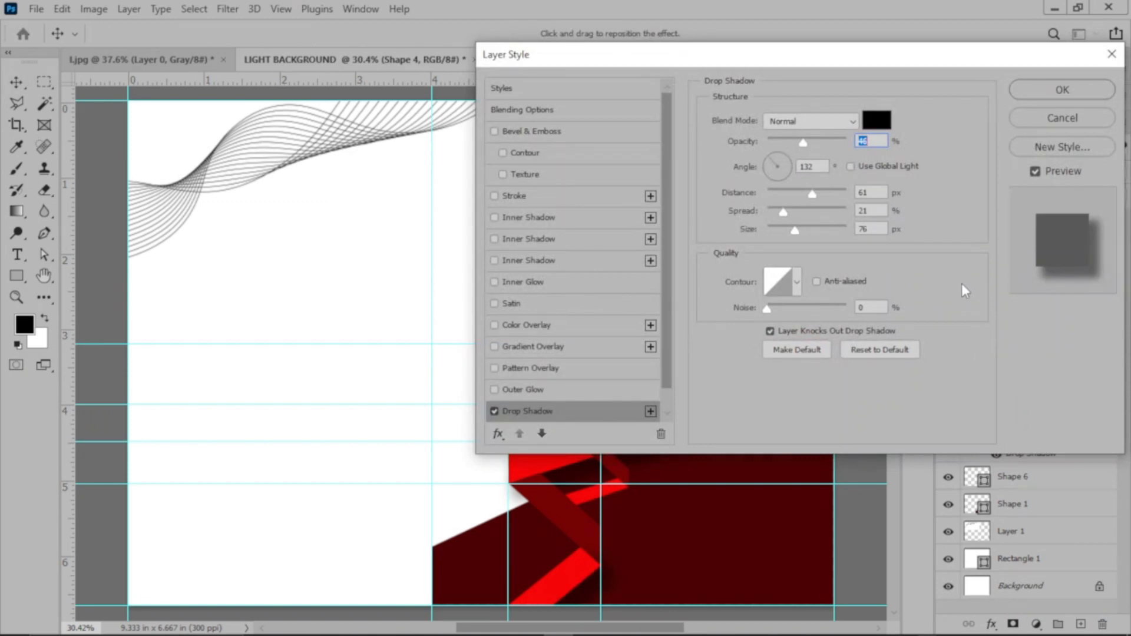
pyautogui.moveTo(797, 140); pyautogui.dragTo(789, 138)
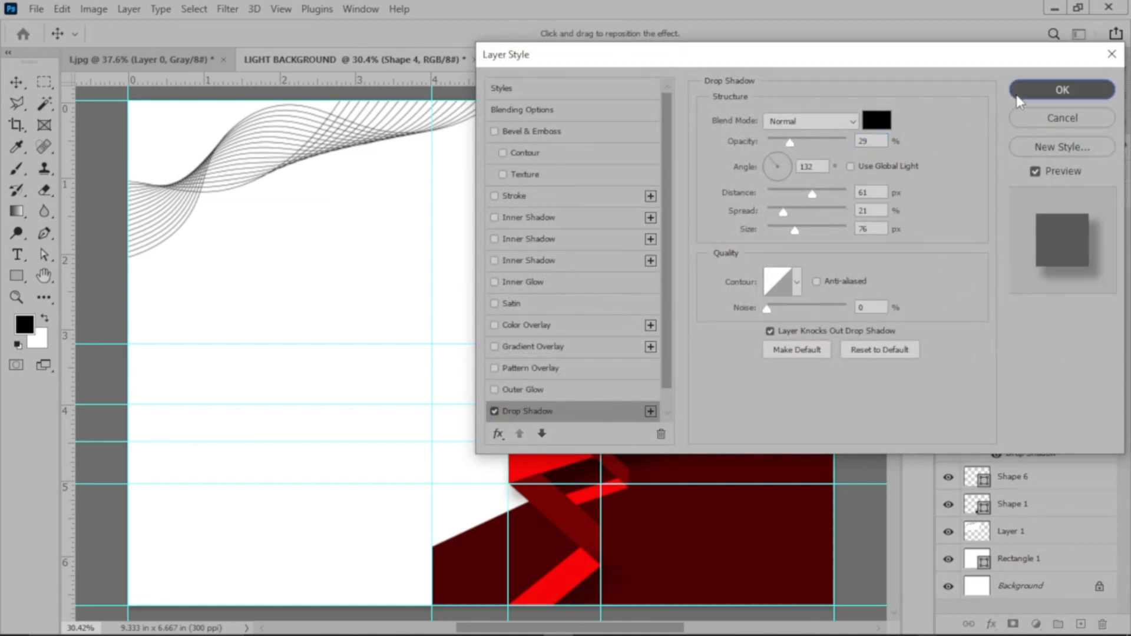
pyautogui.click(1017, 91)
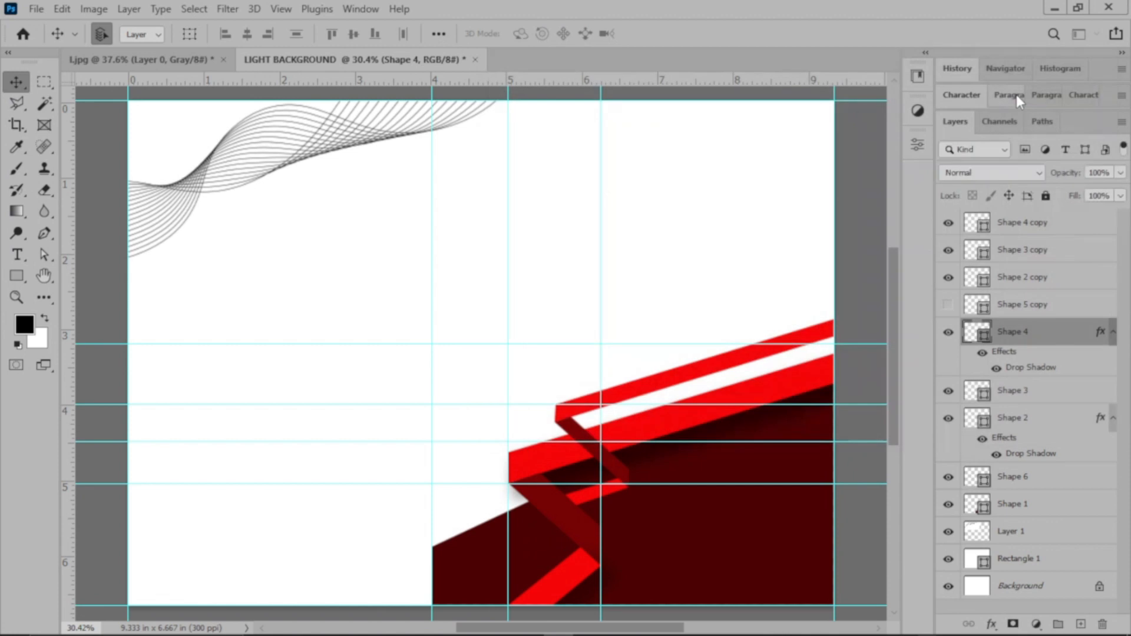
# Step: Add a drop shadow to Shape 2 copy with about 19% opacity, 18 px distance, 38% spread and 21 px size
pyautogui.click(719, 371)
pyautogui.click(991, 624)
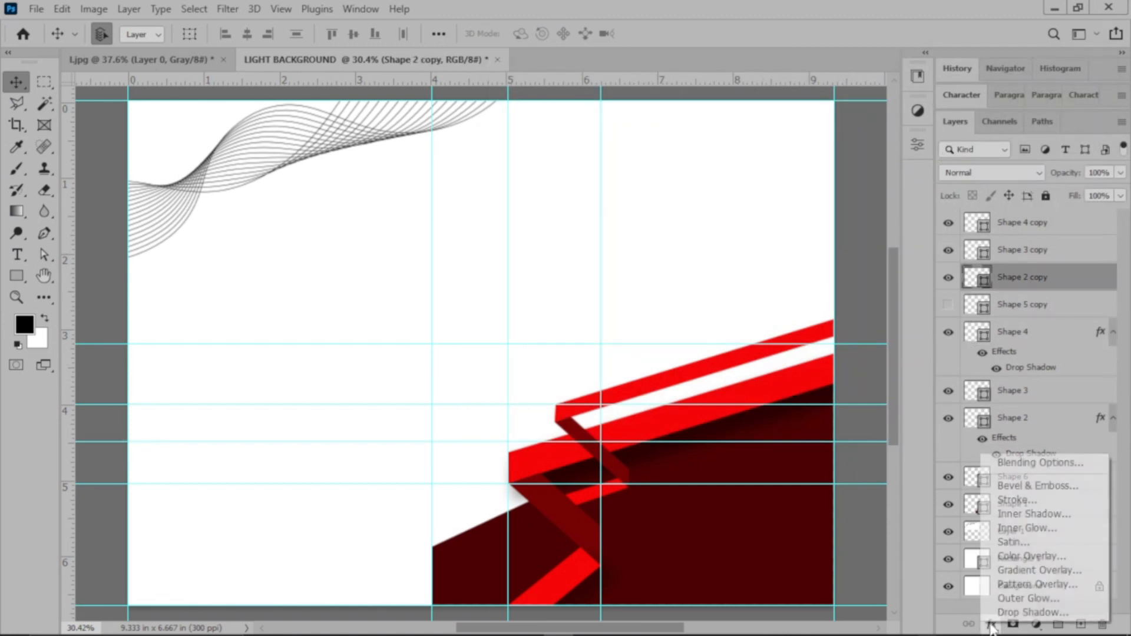
pyautogui.click(1015, 614)
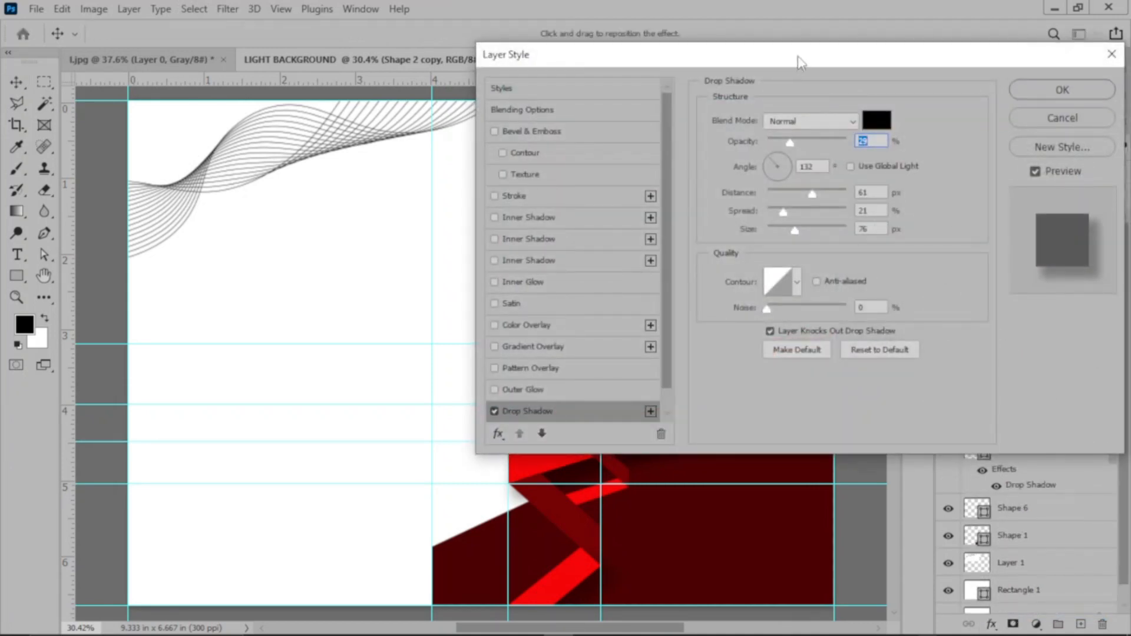
pyautogui.moveTo(809, 51); pyautogui.dragTo(966, 37)
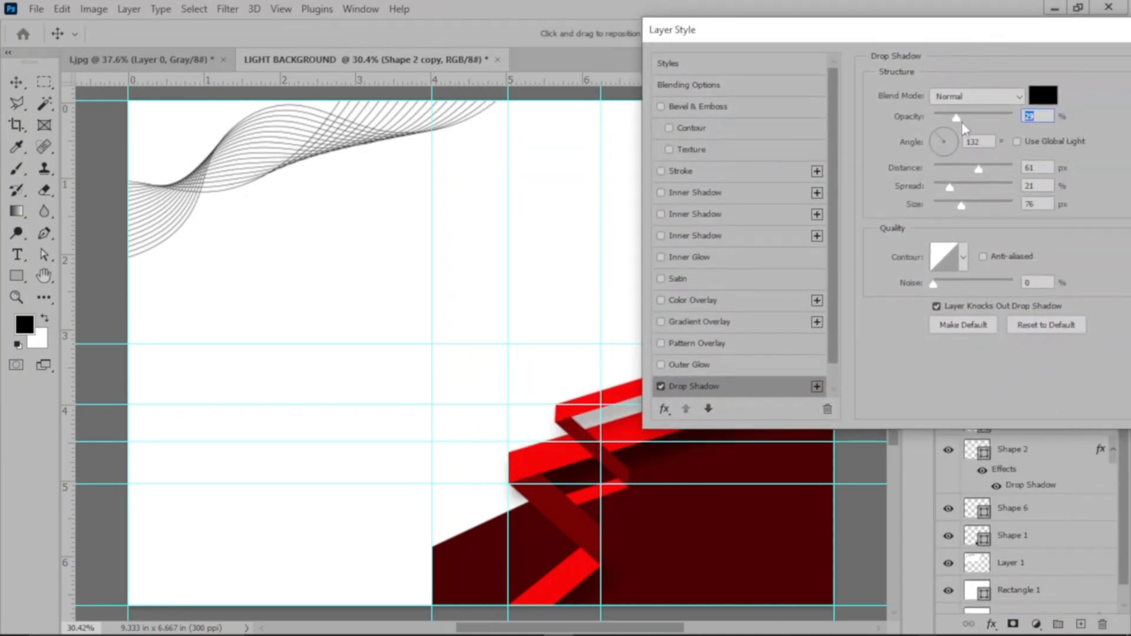
pyautogui.moveTo(961, 122); pyautogui.dragTo(968, 119)
pyautogui.moveTo(979, 173); pyautogui.dragTo(952, 173)
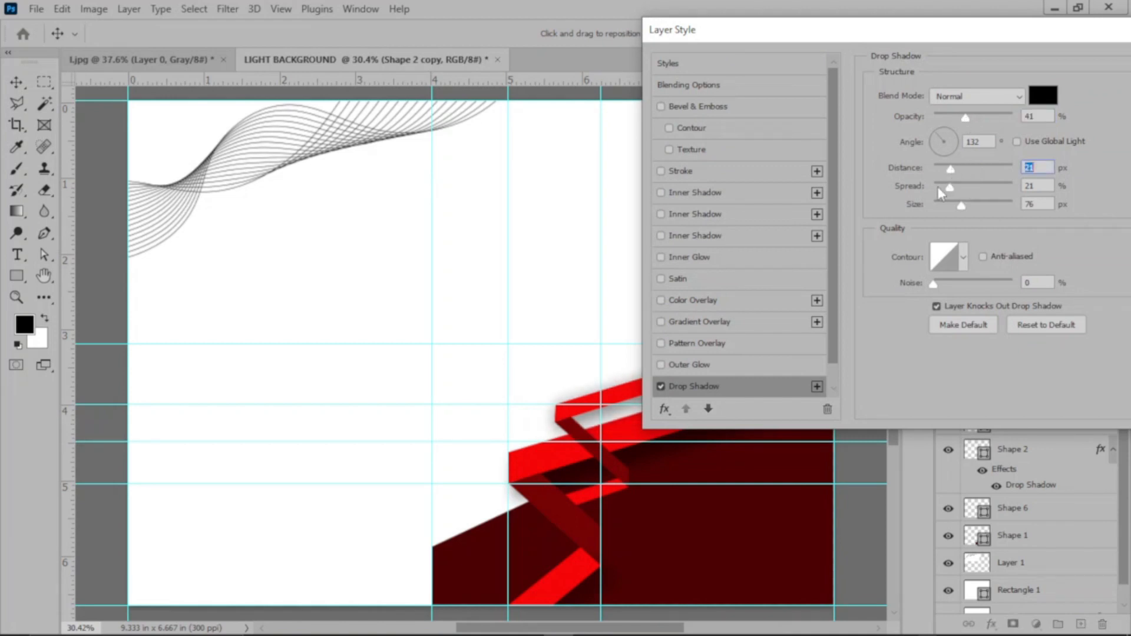
pyautogui.moveTo(903, 34); pyautogui.dragTo(108, 17)
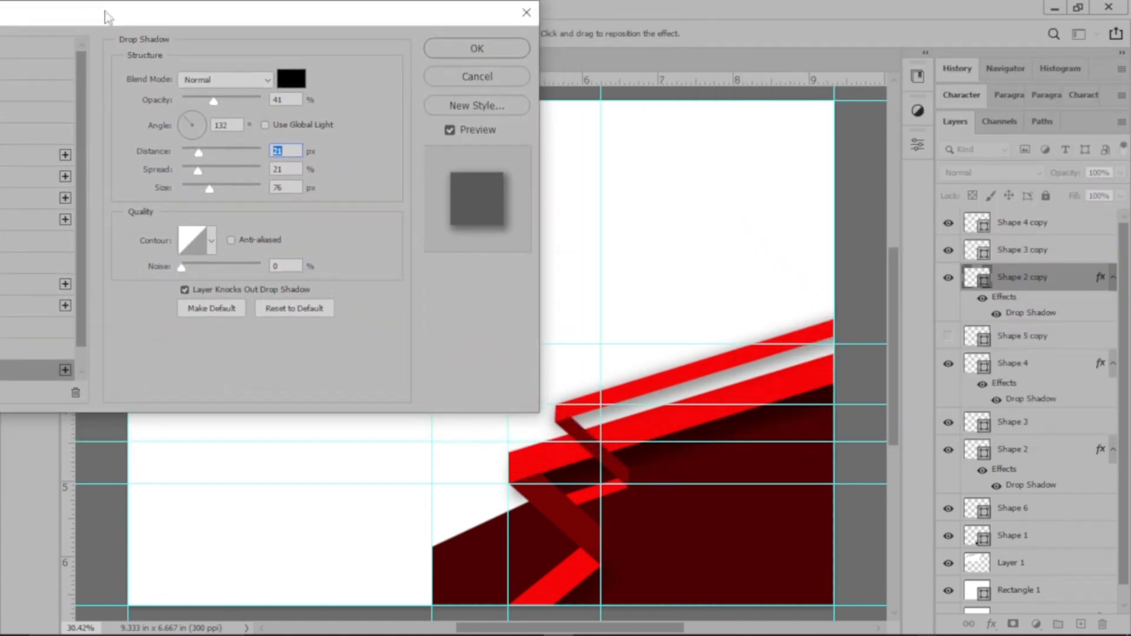
pyautogui.moveTo(208, 191); pyautogui.dragTo(207, 168)
pyautogui.moveTo(211, 97); pyautogui.dragTo(200, 98)
pyautogui.moveTo(202, 152); pyautogui.dragTo(193, 187)
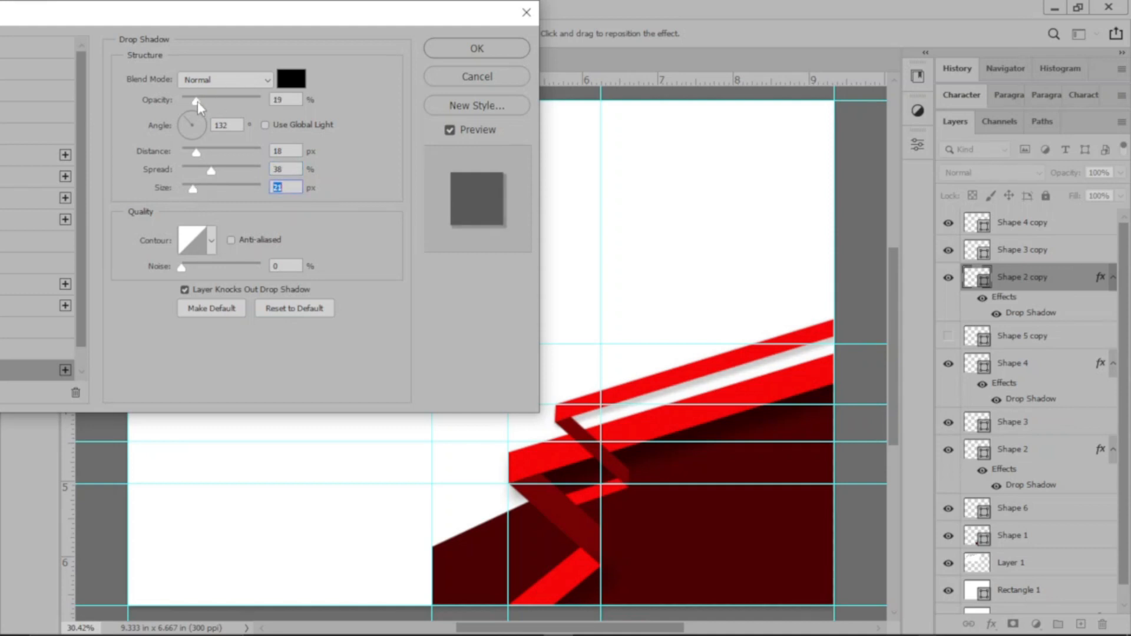
pyautogui.moveTo(196, 101); pyautogui.dragTo(195, 102)
pyautogui.click(463, 53)
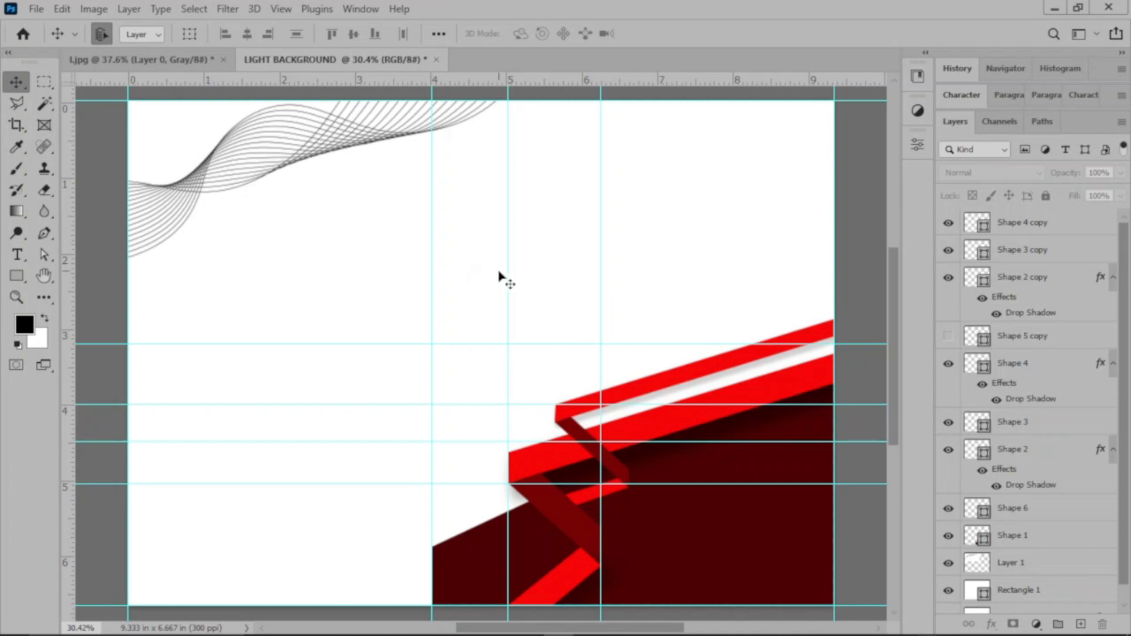
# Step: Open the bag-pattern image bac-DESKTOP-F5IBE8B.jpg and crop off the white watermark strip along its lower edge
pyautogui.click(30, 34)
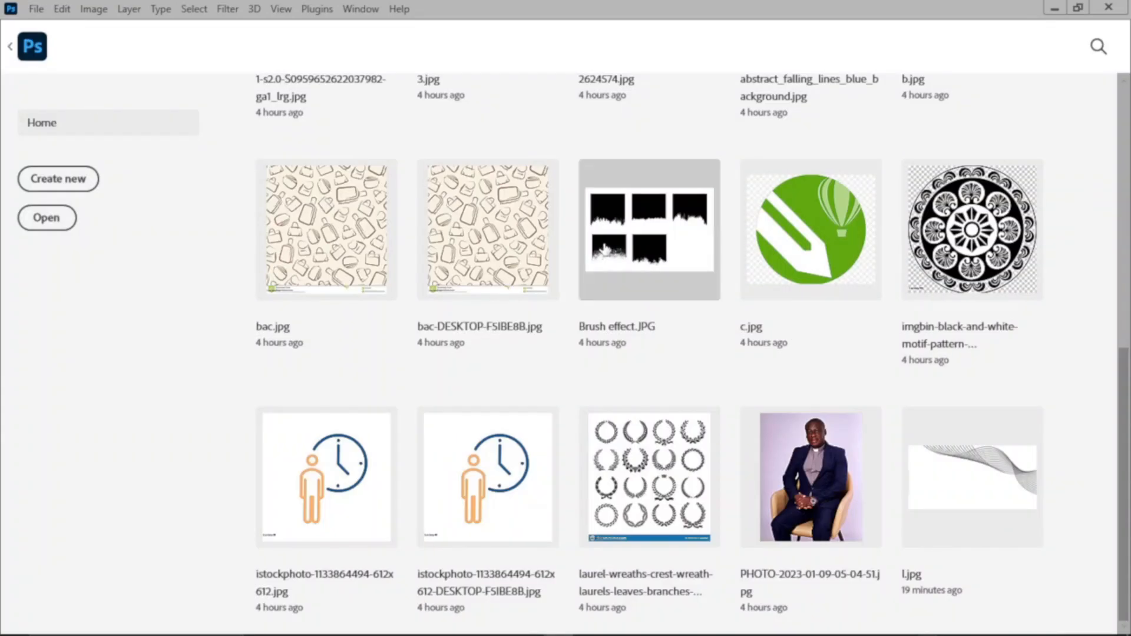
pyautogui.click(462, 231)
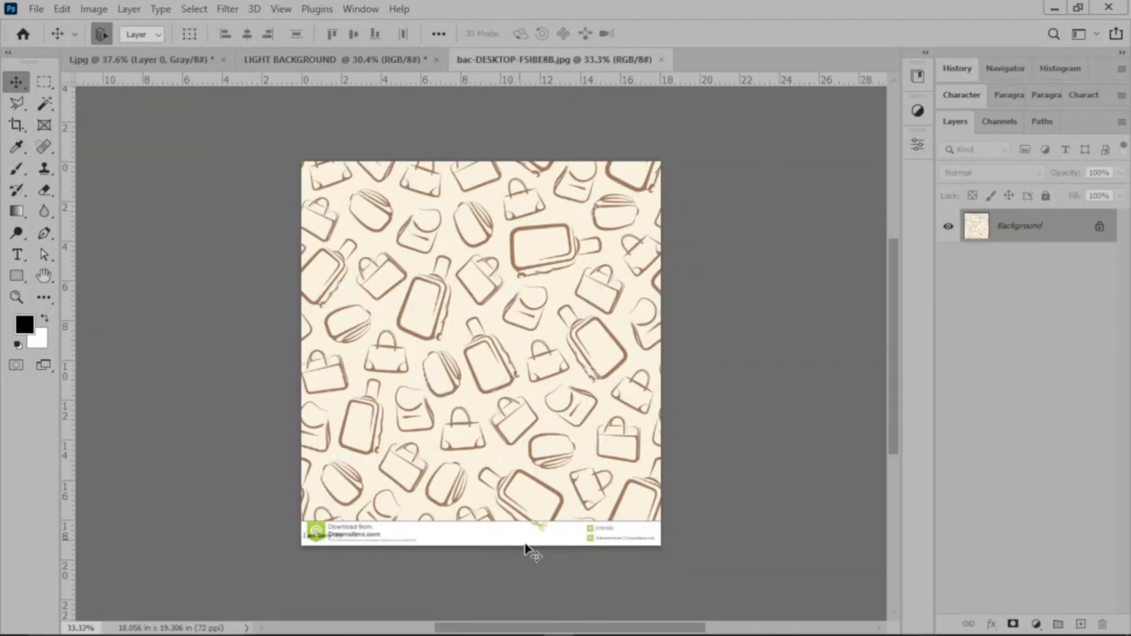
pyautogui.press('c')
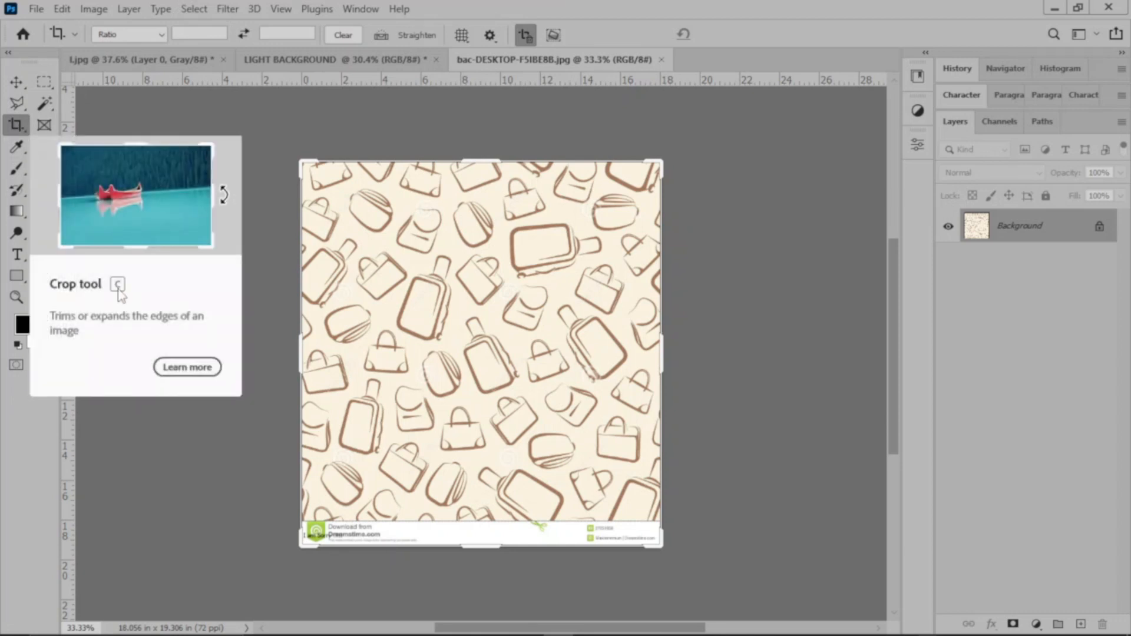
pyautogui.click(503, 554)
pyautogui.moveTo(492, 550); pyautogui.dragTo(499, 513)
pyautogui.click(738, 35)
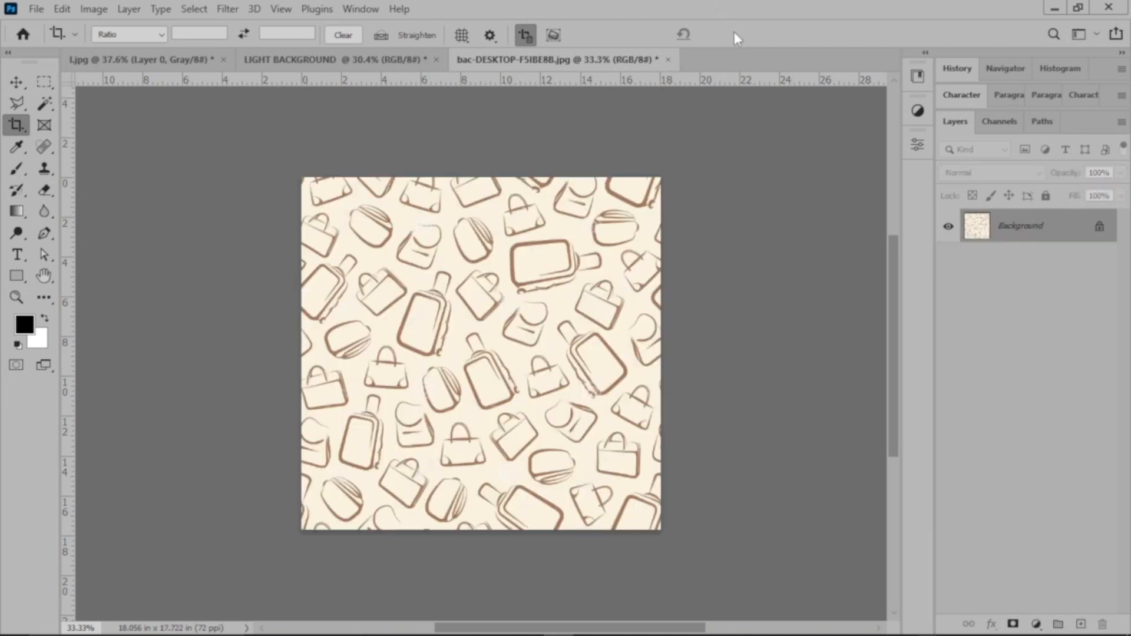
pyautogui.click(16, 82)
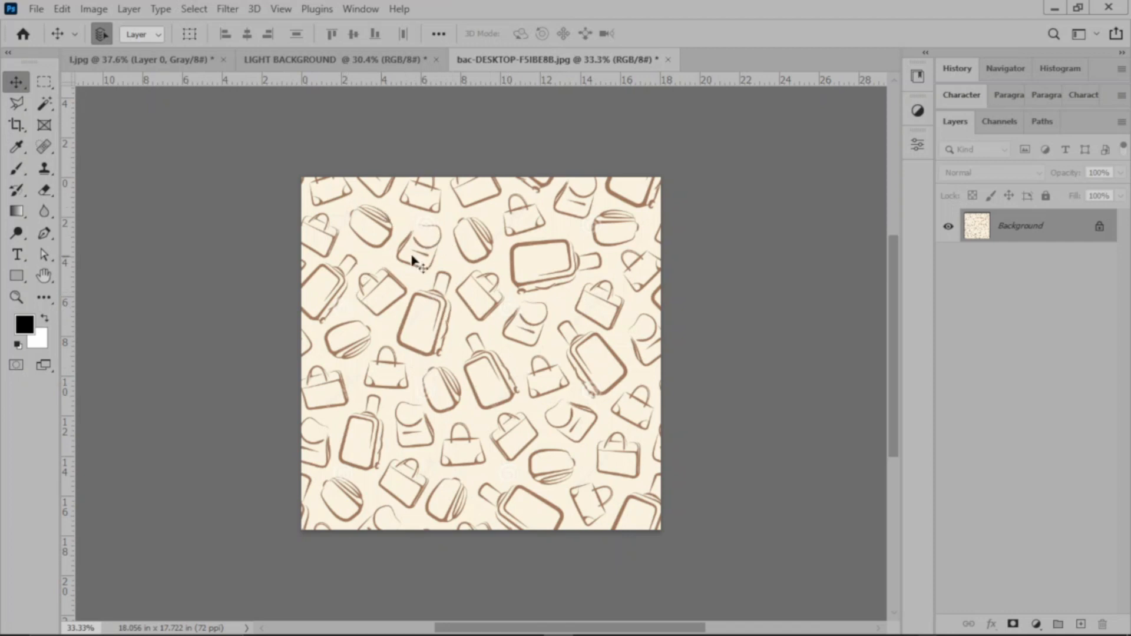
pyautogui.click(63, 8)
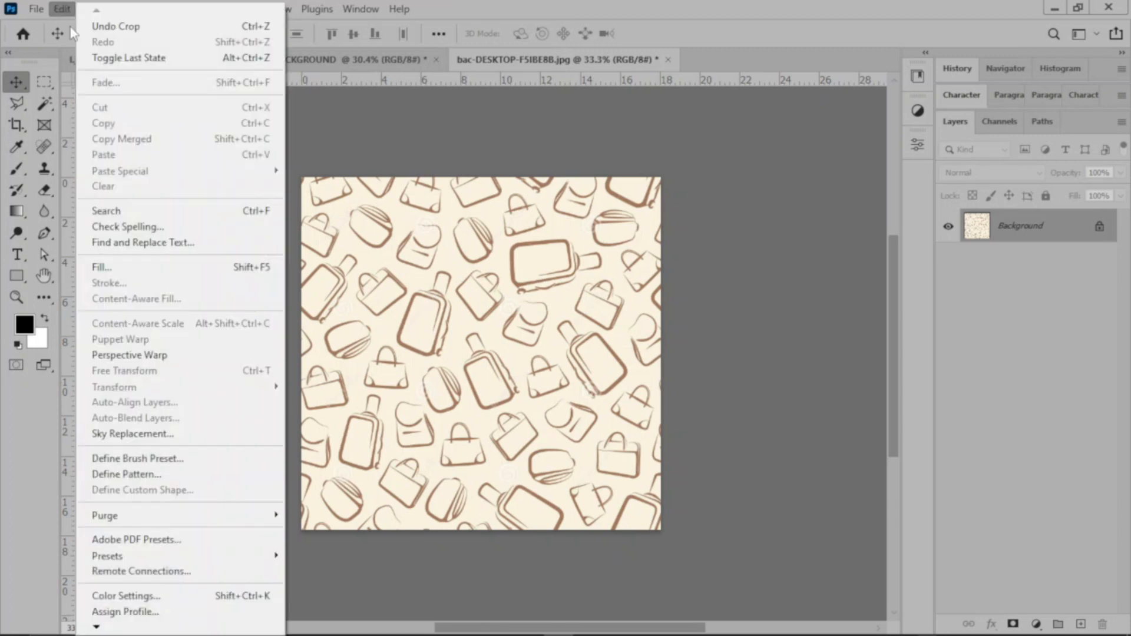
pyautogui.click(351, 120)
pyautogui.click(107, 9)
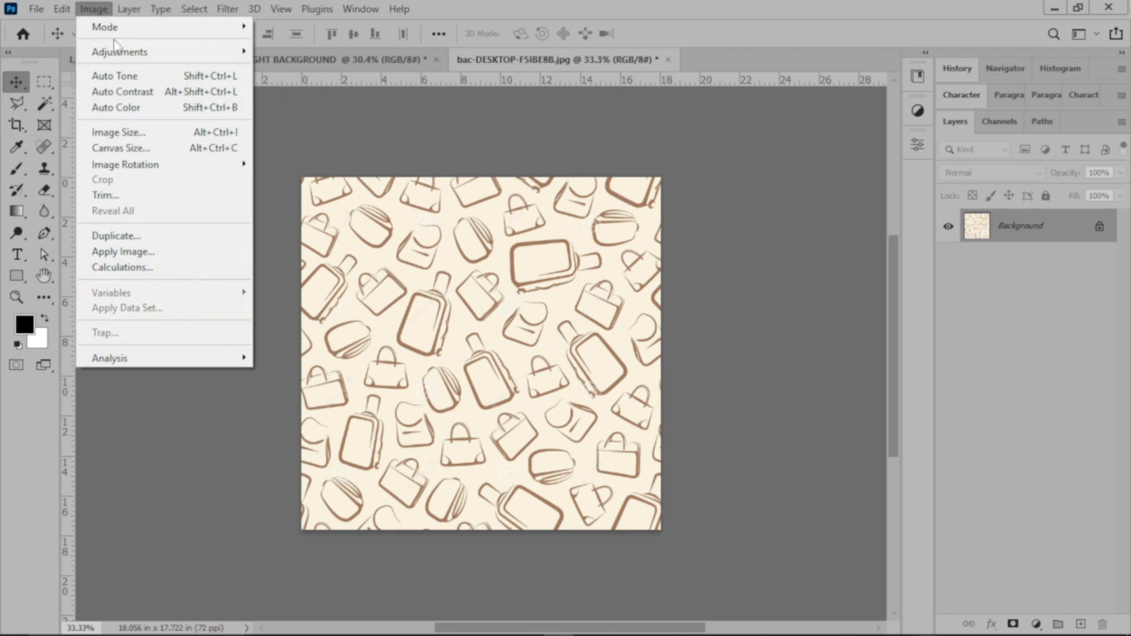
pyautogui.click(201, 132)
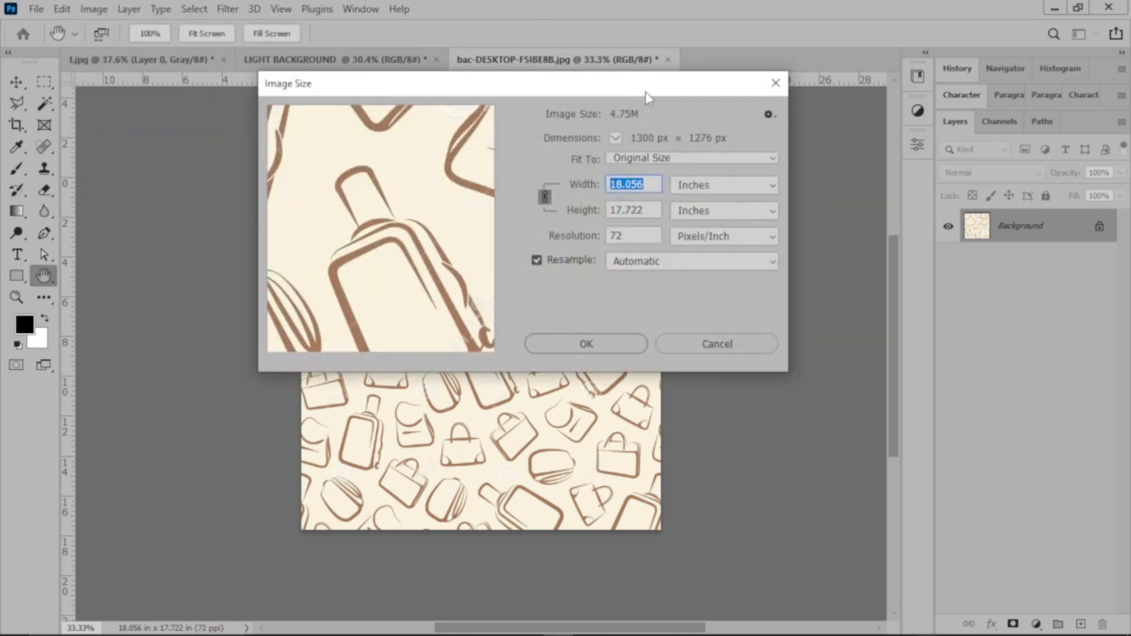
pyautogui.click(691, 338)
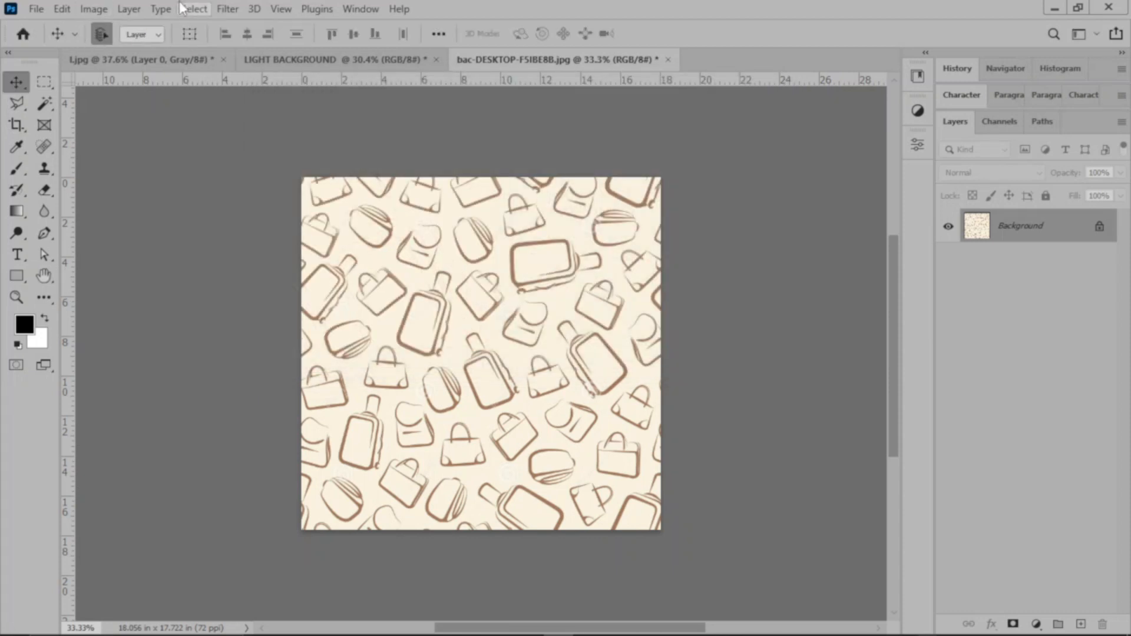
# Step: Resample the bag-pattern image to a resolution of 96 pixels/inch
pyautogui.click(93, 8)
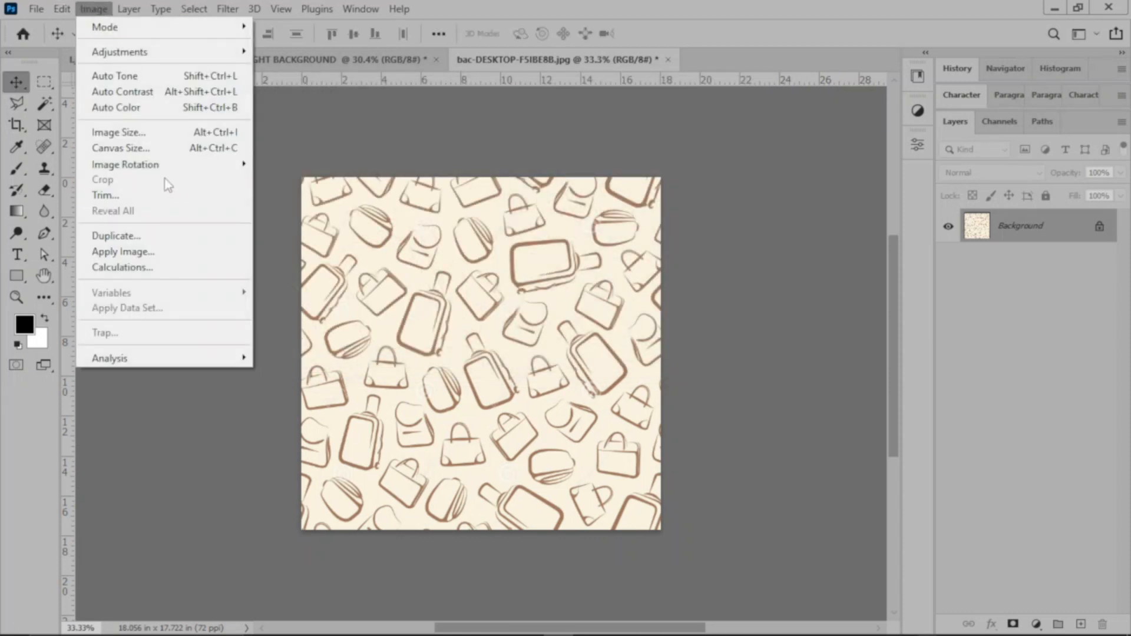
pyautogui.click(165, 132)
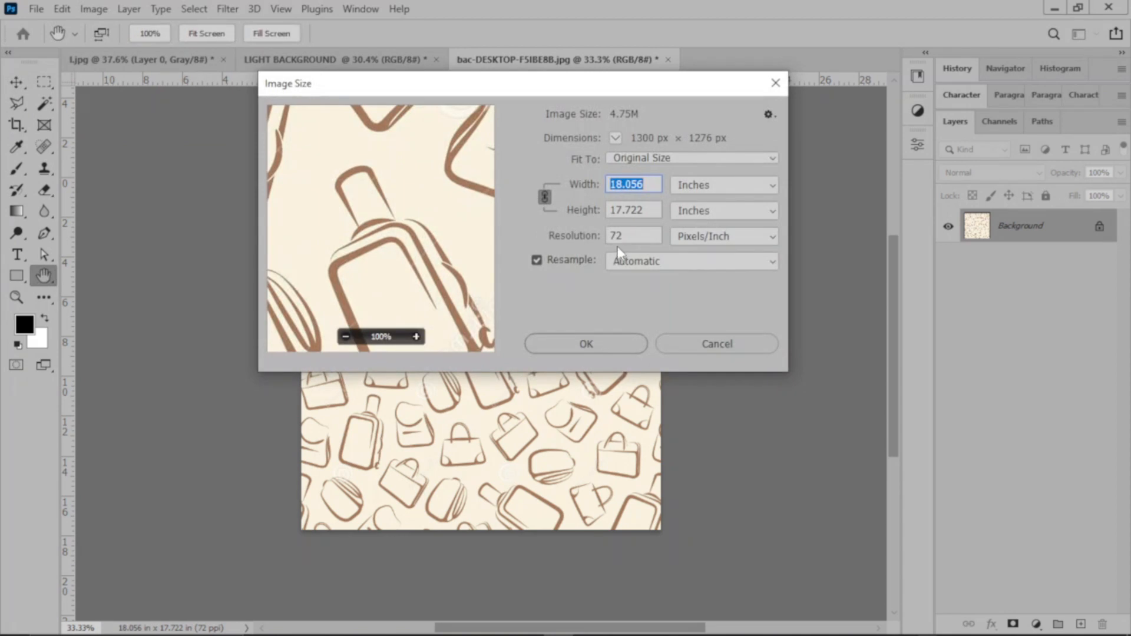
pyautogui.doubleClick(632, 235)
pyautogui.write('96')
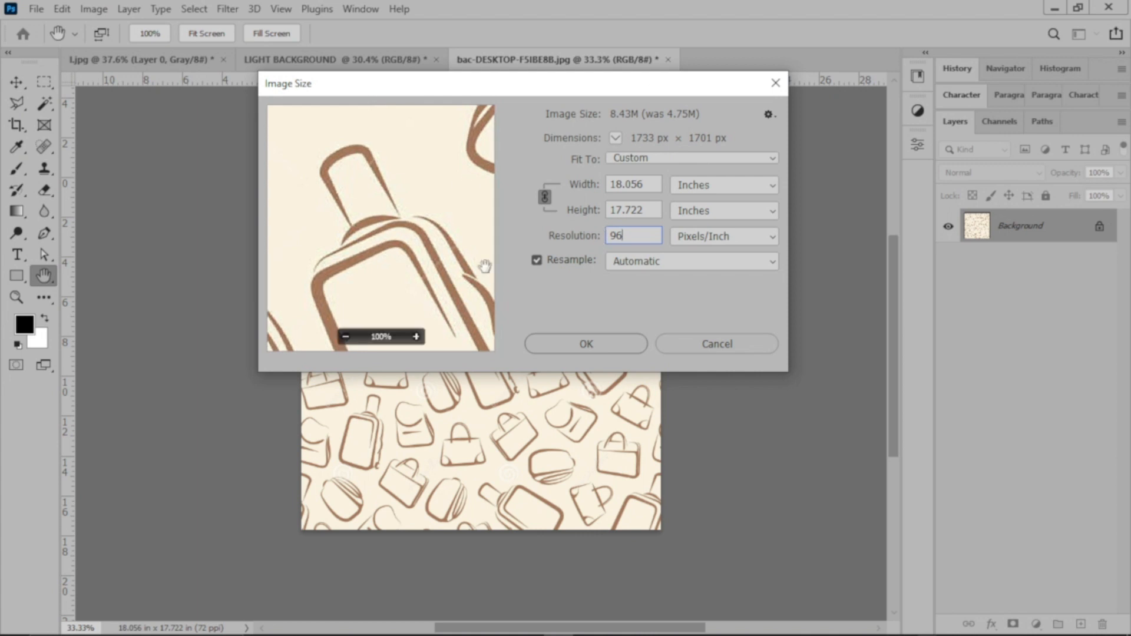
pyautogui.click(613, 346)
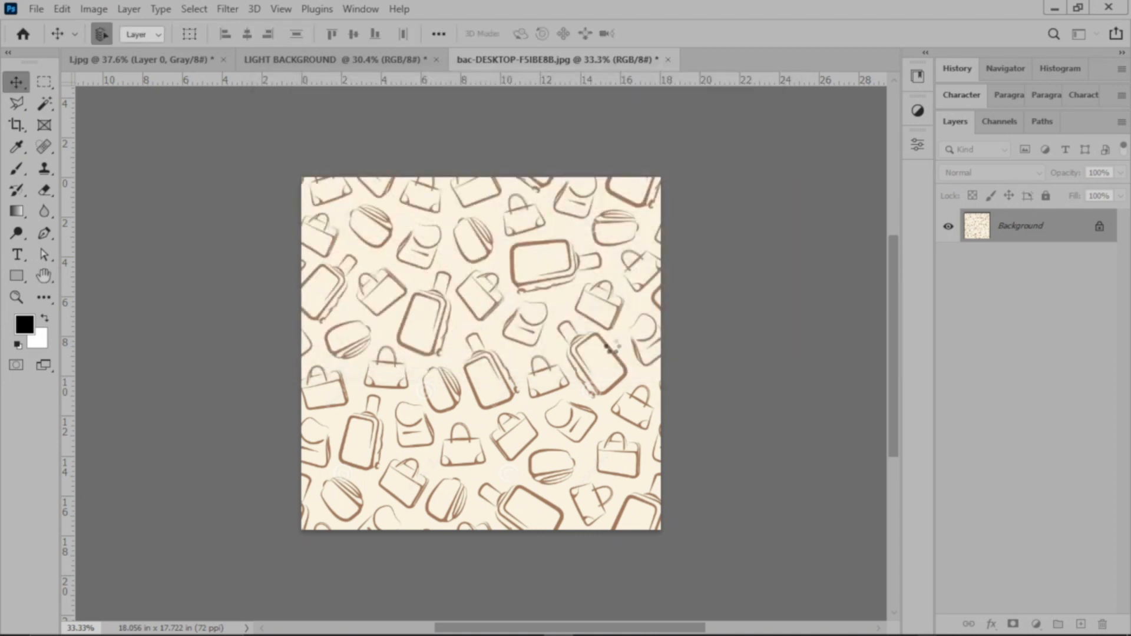
pyautogui.hotkey('ctrl', '0')
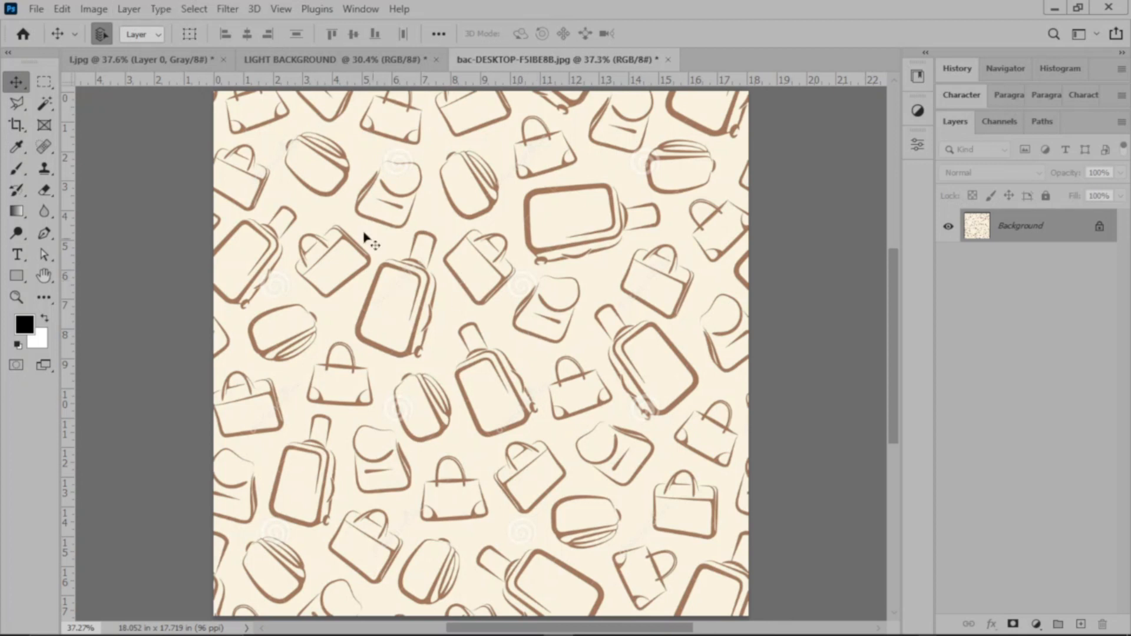
# Step: Open the Levels adjustment for the bag-pattern image
pyautogui.click(192, 9)
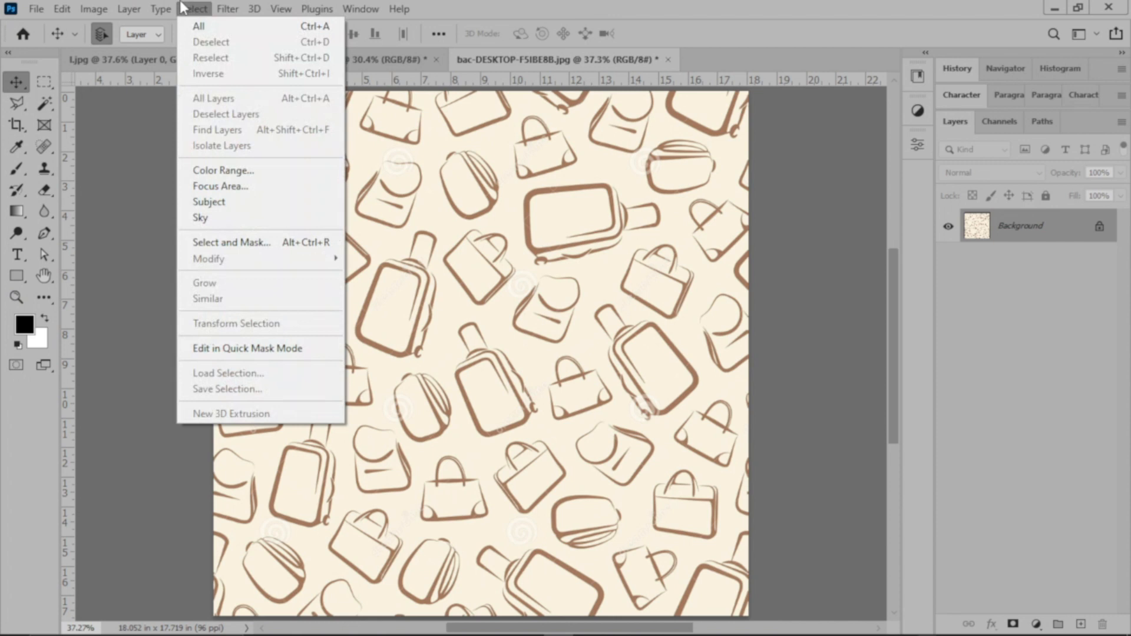
pyautogui.click(500, 186)
pyautogui.click(94, 8)
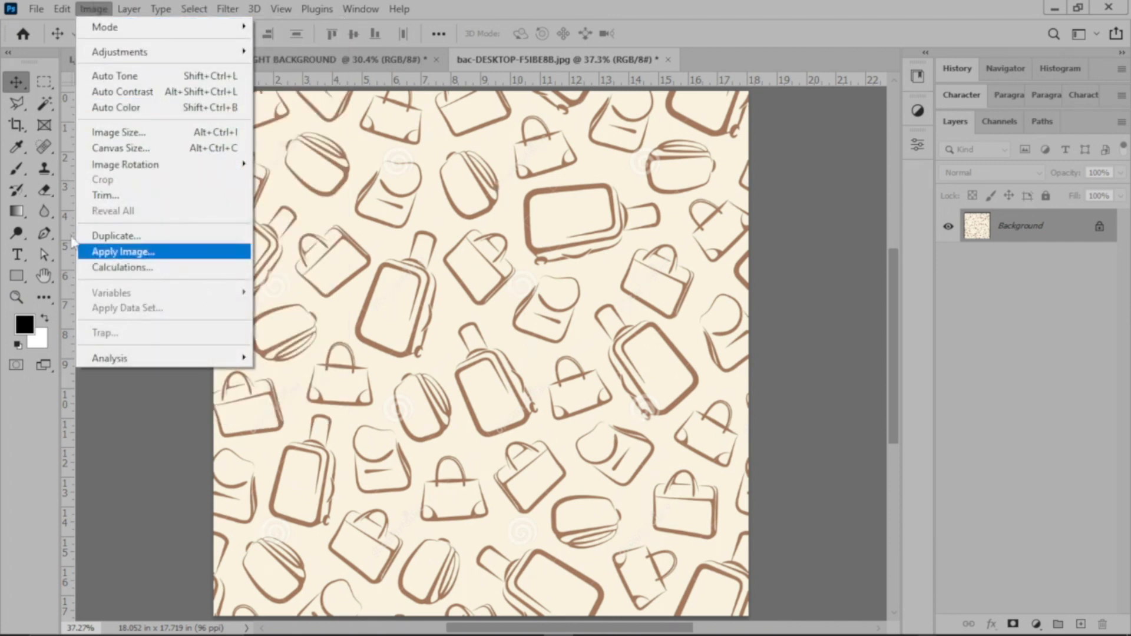
pyautogui.moveTo(207, 59)
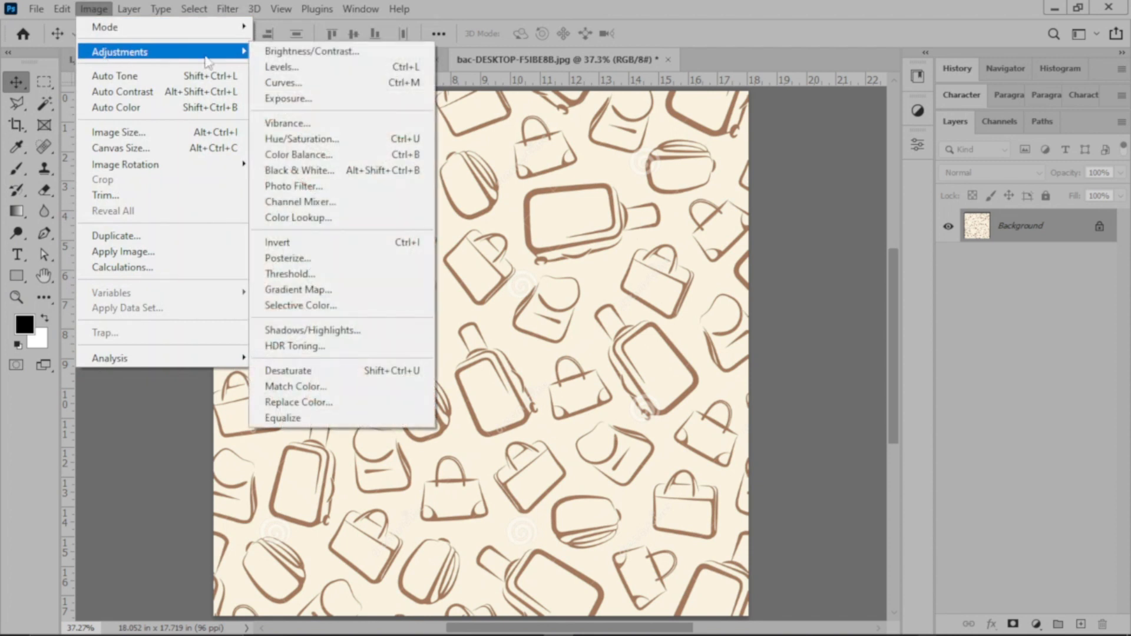
pyautogui.click(282, 67)
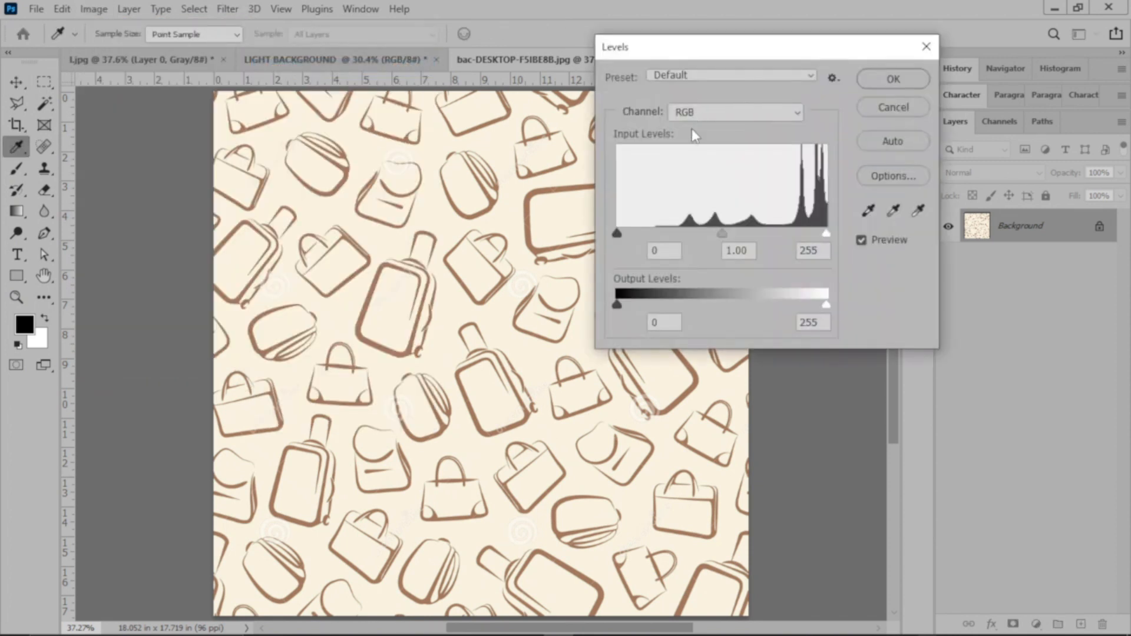
# Step: Try an output black level of 67 with input black at 48 in Levels, and return the output black level to 0
pyautogui.moveTo(619, 306)
pyautogui.mouseDown()
pyautogui.moveTo(778, 306)
pyautogui.moveTo(620, 304)
pyautogui.mouseUp()
pyautogui.moveTo(826, 304); pyautogui.dragTo(867, 296)
pyautogui.moveTo(621, 305); pyautogui.dragTo(616, 307)
pyautogui.moveTo(617, 306); pyautogui.dragTo(690, 306)
pyautogui.moveTo(694, 308)
pyautogui.mouseDown()
pyautogui.moveTo(619, 304)
pyautogui.moveTo(688, 296)
pyautogui.moveTo(632, 306)
pyautogui.moveTo(672, 305)
pyautogui.mouseUp()
pyautogui.moveTo(617, 235); pyautogui.dragTo(657, 234)
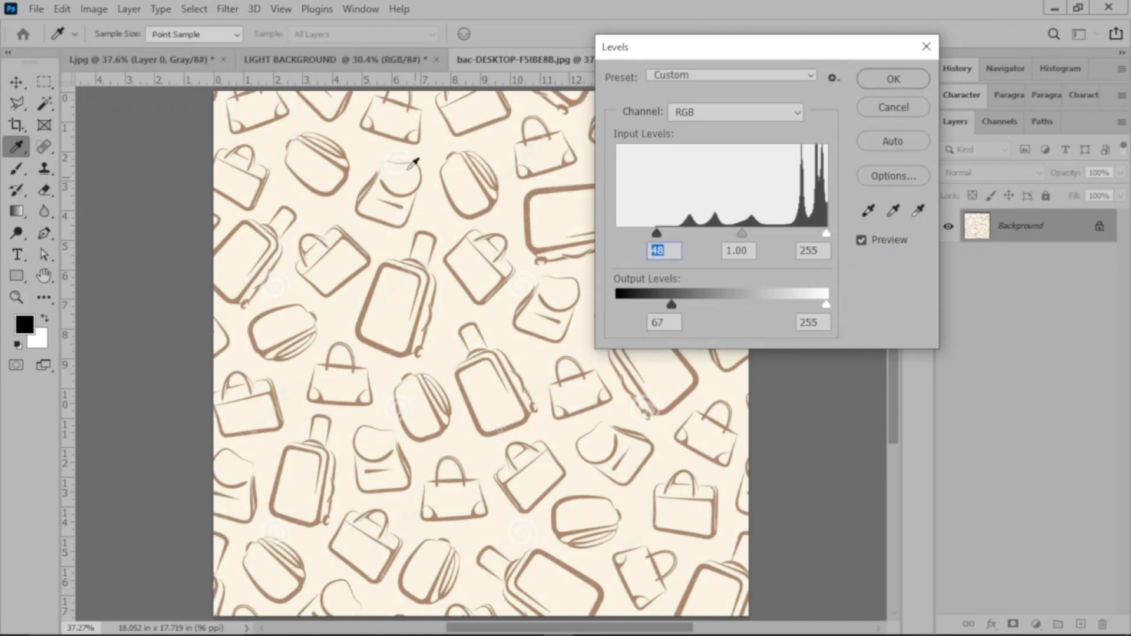
pyautogui.moveTo(672, 304); pyautogui.dragTo(616, 305)
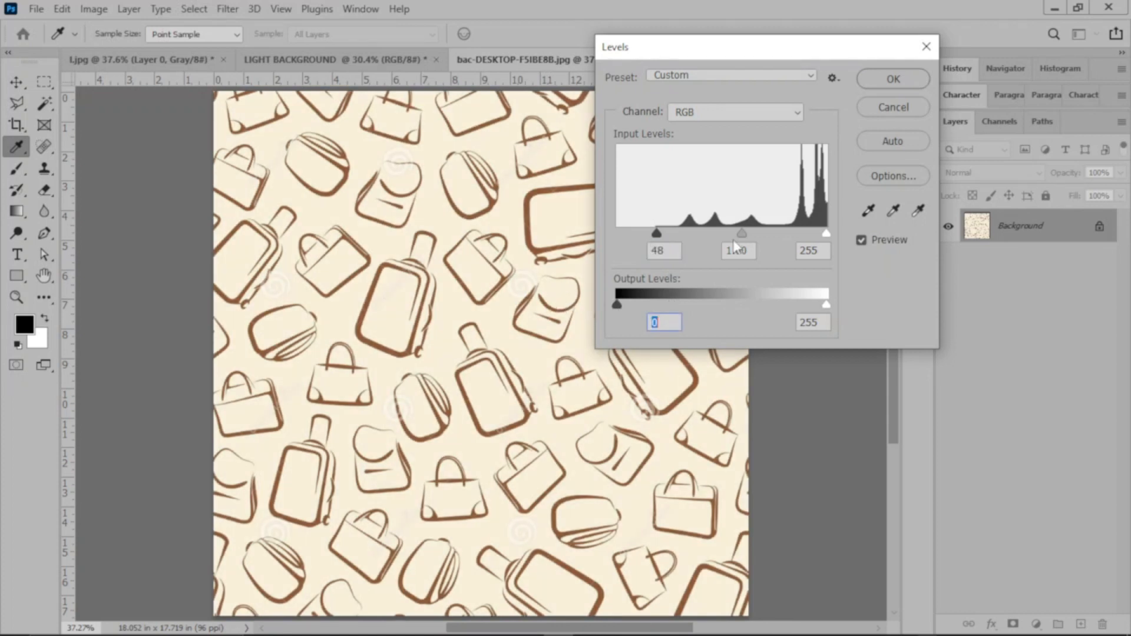
# Step: Apply Levels to the bag pattern with input black 44, midtone 1.30 and input white 225
pyautogui.moveTo(657, 235)
pyautogui.mouseDown()
pyautogui.moveTo(597, 220)
pyautogui.moveTo(654, 236)
pyautogui.mouseUp()
pyautogui.moveTo(827, 233); pyautogui.dragTo(799, 235)
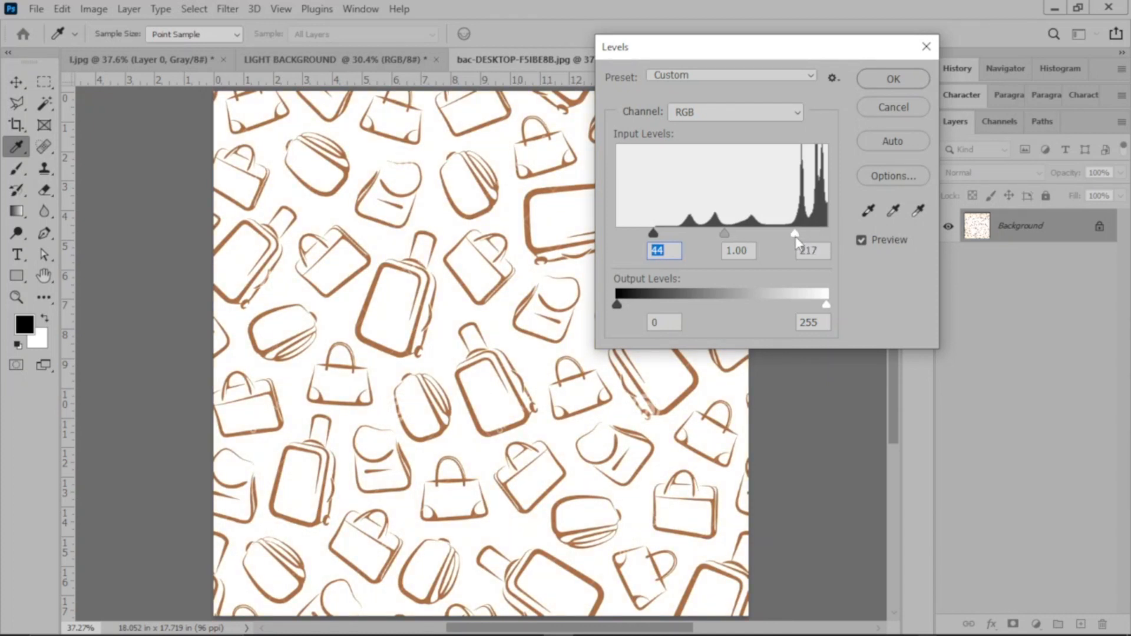
pyautogui.moveTo(793, 236); pyautogui.dragTo(801, 234)
pyautogui.moveTo(723, 232)
pyautogui.mouseDown()
pyautogui.moveTo(696, 231)
pyautogui.moveTo(739, 231)
pyautogui.moveTo(714, 229)
pyautogui.mouseUp()
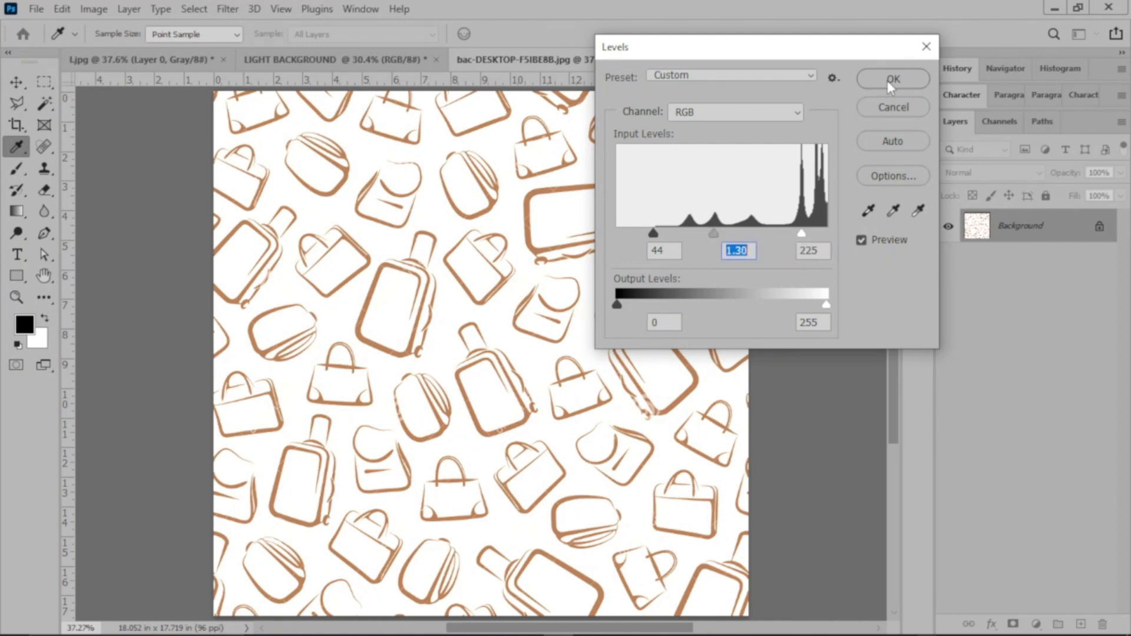
pyautogui.click(892, 80)
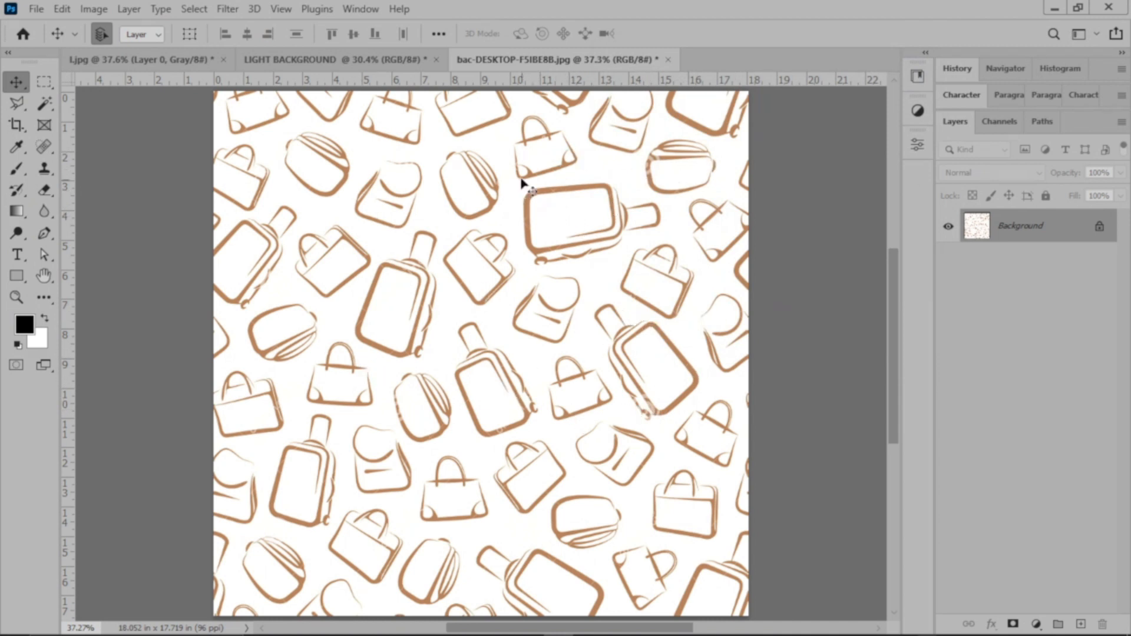
# Step: Bring the bag pattern into the LIGHT BACKGROUND document and place its layer between Layer 1 and Rectangle 1
pyautogui.moveTo(593, 333); pyautogui.dragTo(488, 252)
pyautogui.click(548, 294)
pyautogui.moveTo(541, 304)
pyautogui.mouseDown()
pyautogui.moveTo(322, 64)
pyautogui.moveTo(508, 329)
pyautogui.moveTo(562, 309)
pyautogui.mouseUp()
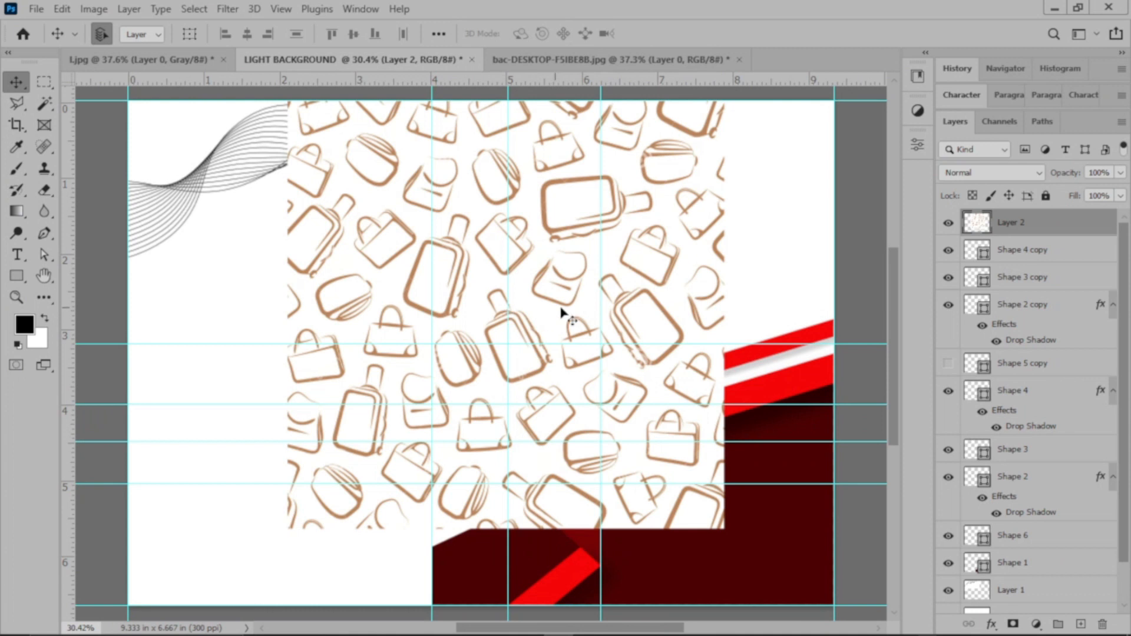
pyautogui.moveTo(1059, 536); pyautogui.dragTo(1066, 559)
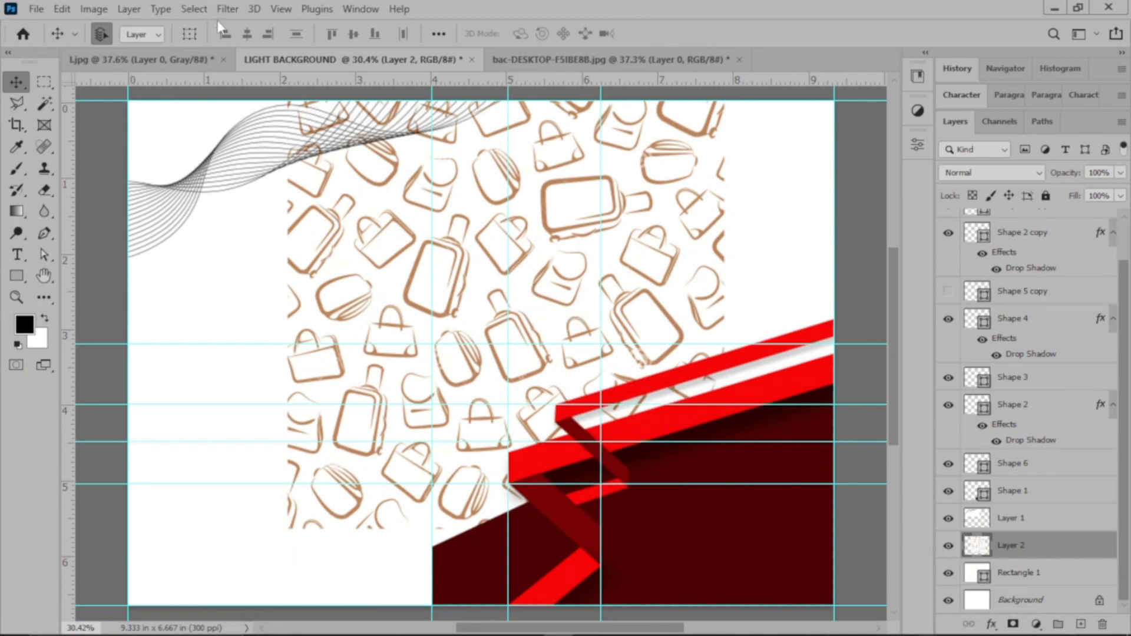
# Step: Show the transform controls and scale the bag-pattern layer to span the full canvas width
pyautogui.click(189, 34)
pyautogui.moveTo(728, 315); pyautogui.dragTo(833, 326)
pyautogui.moveTo(288, 322); pyautogui.dragTo(128, 338)
pyautogui.click(808, 30)
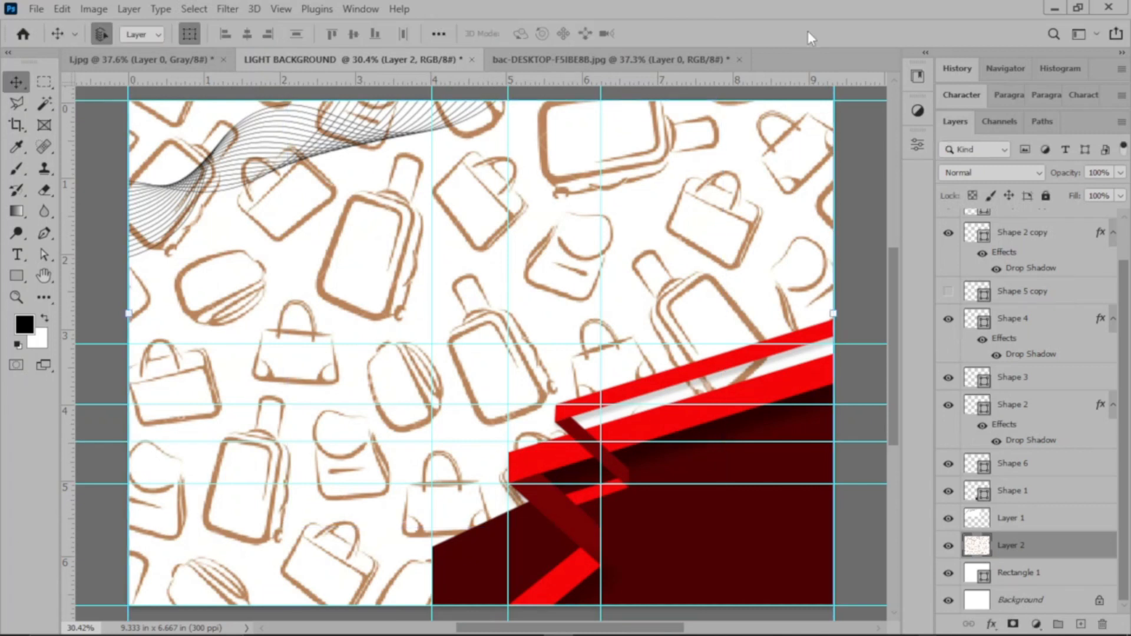
# Step: Set the bag-pattern layer to 5% opacity and the Multiply blend mode
pyautogui.click(1120, 173)
pyautogui.click(1060, 190)
pyautogui.moveTo(1060, 189); pyautogui.dragTo(1048, 189)
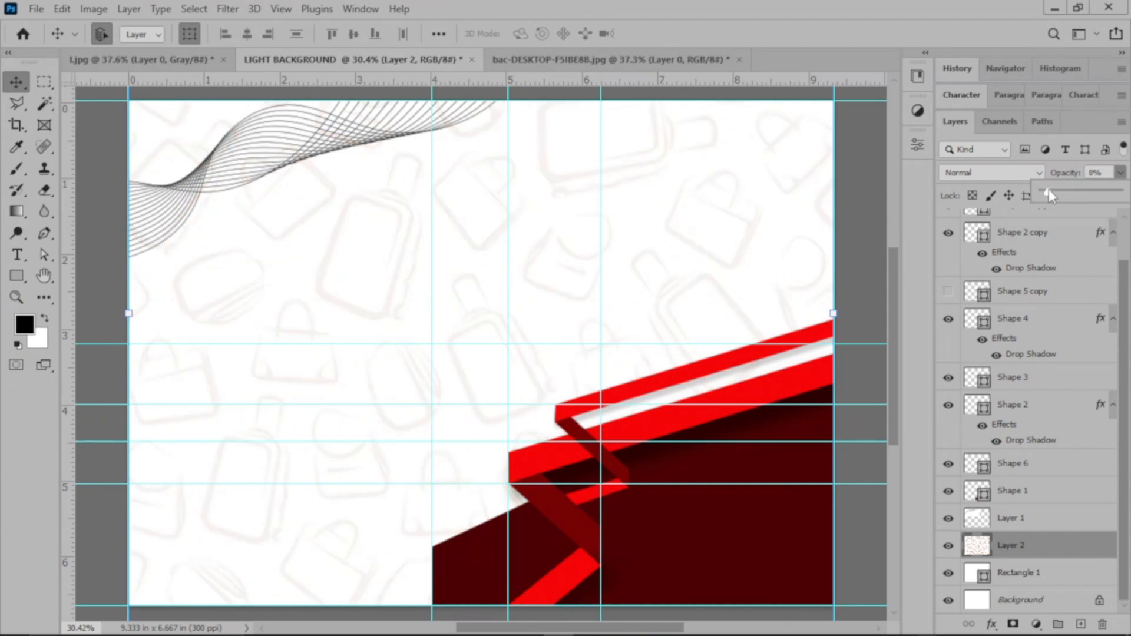
pyautogui.click(993, 172)
pyautogui.click(957, 237)
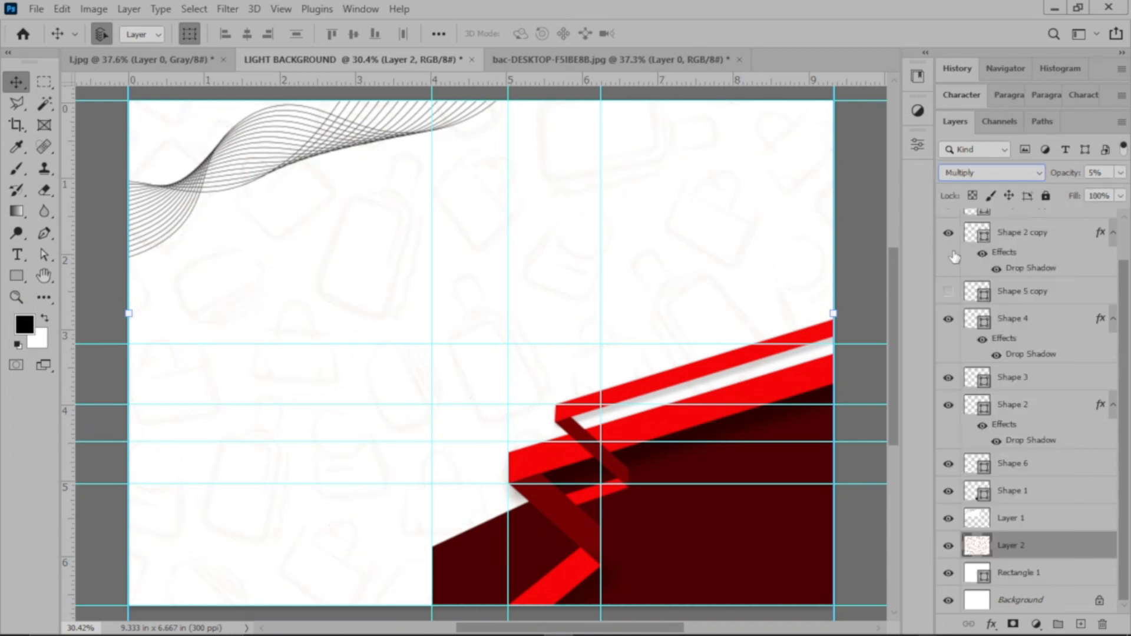
pyautogui.click(1120, 172)
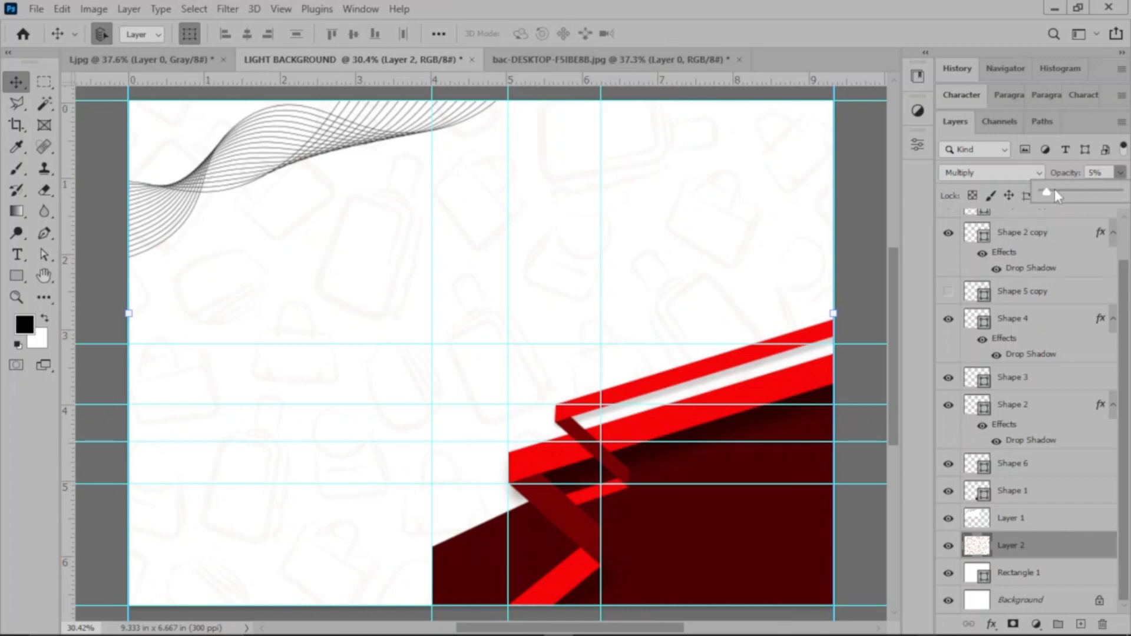
pyautogui.click(1064, 165)
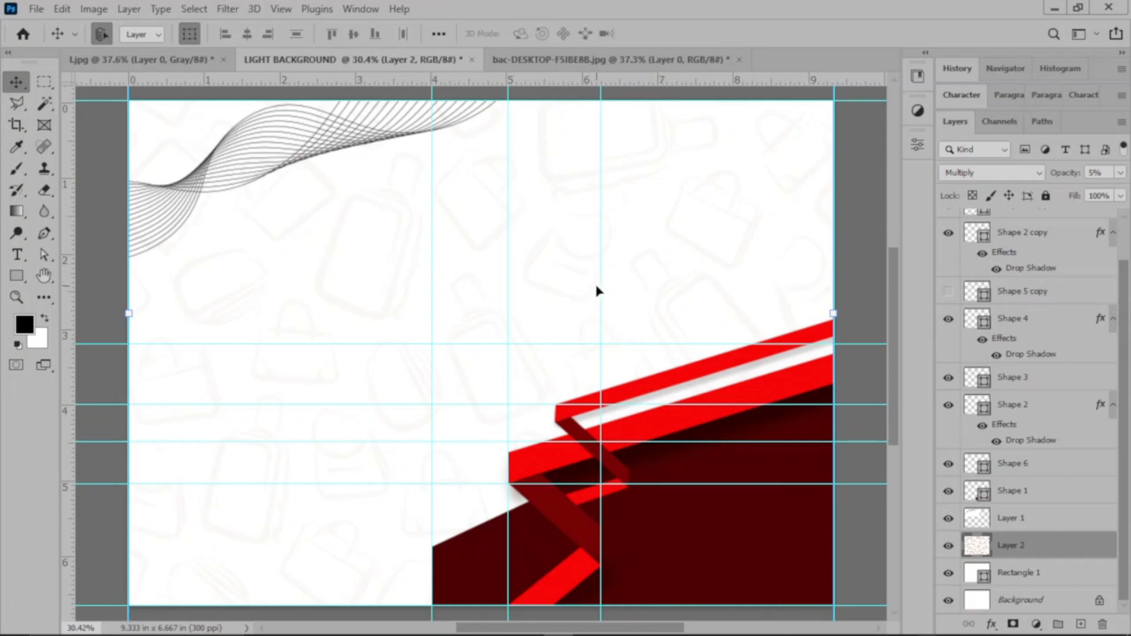
# Step: Move the 4-inch vertical guide just outside the canvas's left edge and rearrange the vertical guides near the wavy lines' right end
pyautogui.moveTo(433, 216); pyautogui.dragTo(129, 248)
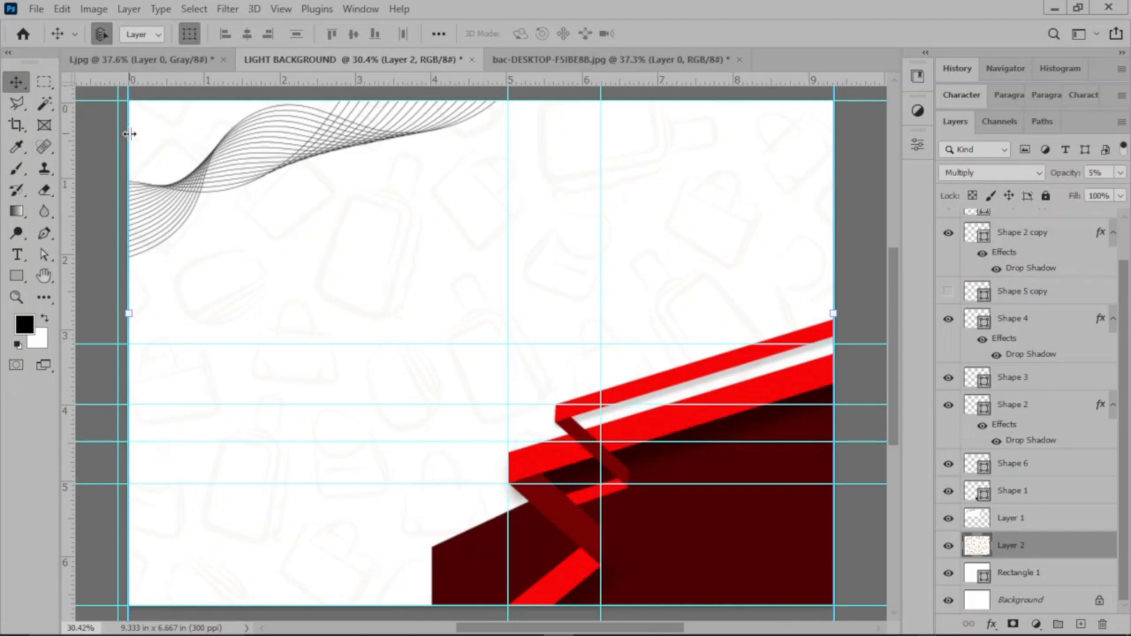
pyautogui.moveTo(128, 134); pyautogui.dragTo(197, 140)
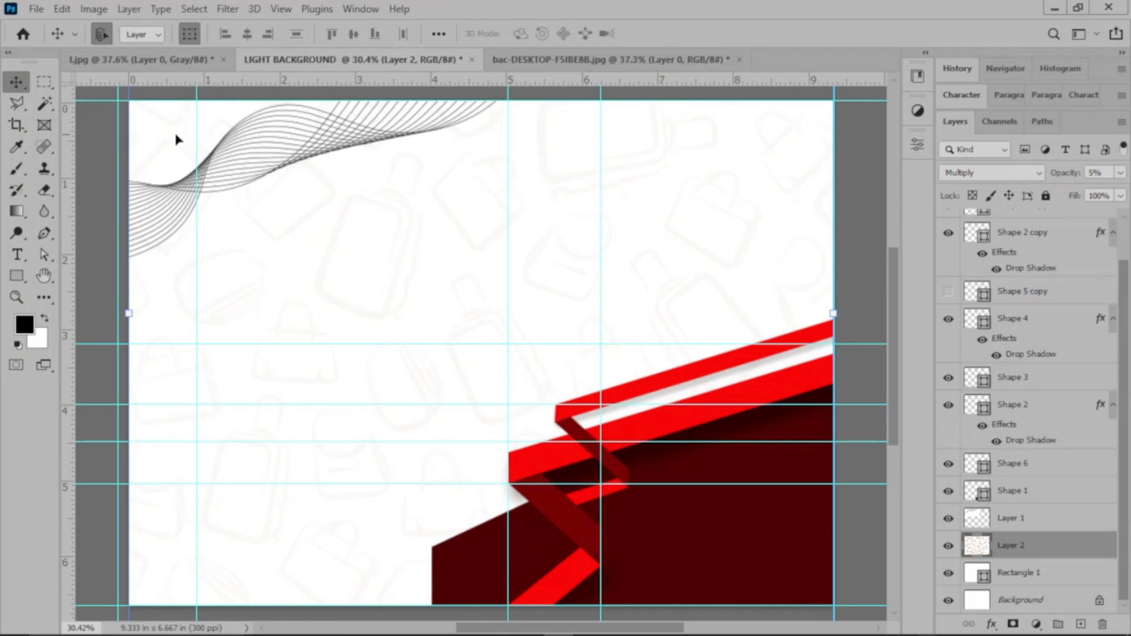
pyautogui.moveTo(195, 128); pyautogui.dragTo(129, 152)
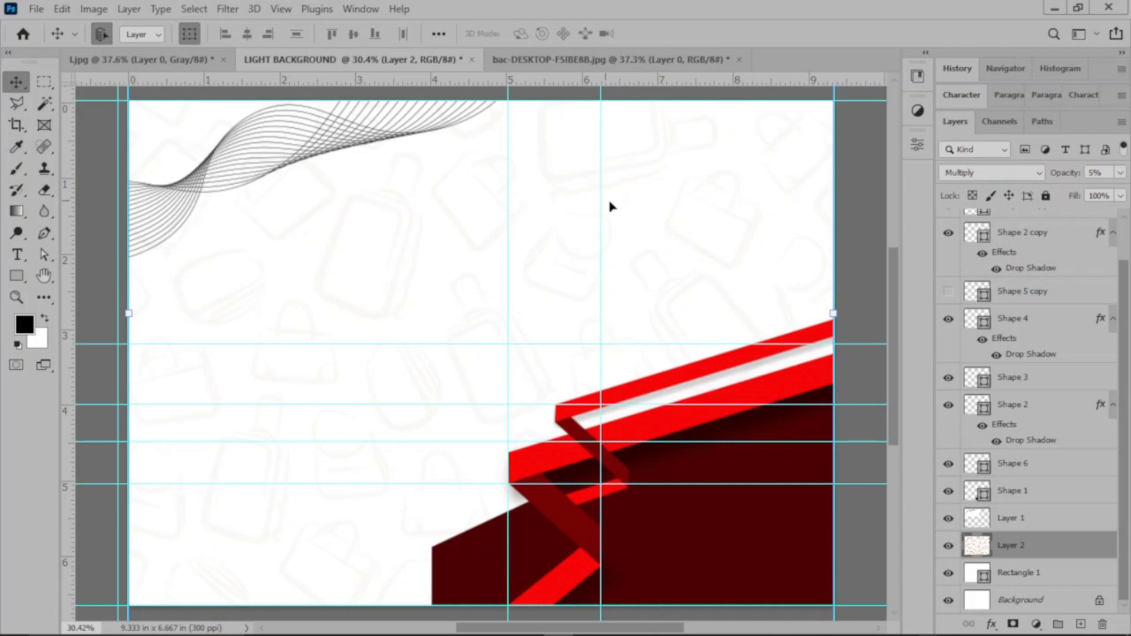
pyautogui.moveTo(508, 141)
pyautogui.mouseDown()
pyautogui.moveTo(495, 141)
pyautogui.moveTo(509, 159)
pyautogui.mouseUp()
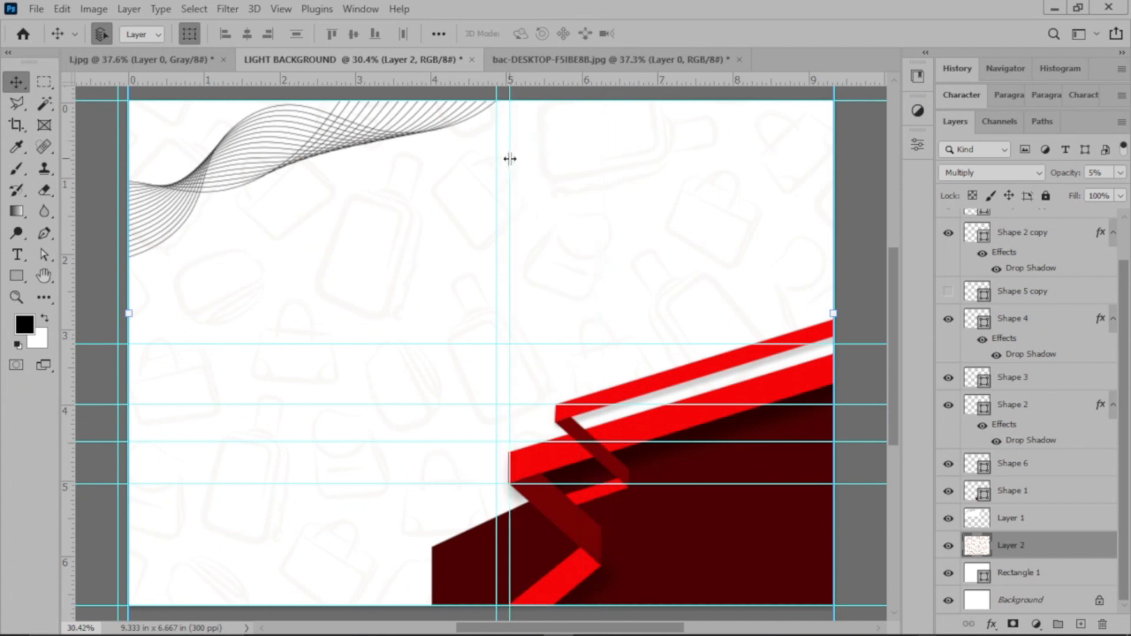